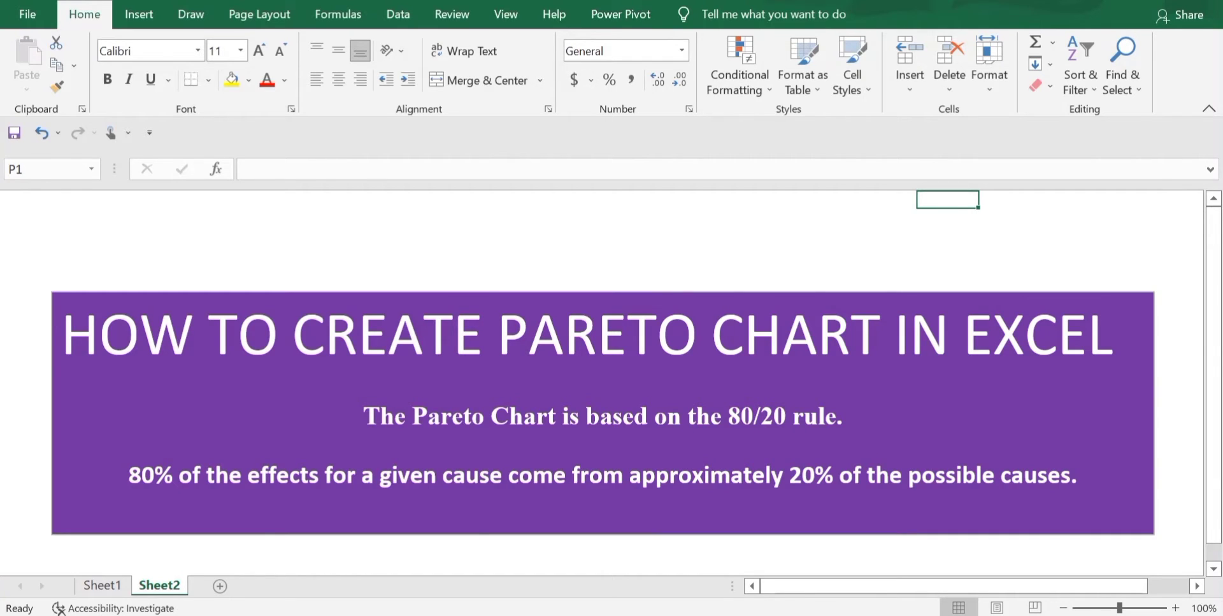
- On Sheet1, custom sort the defects table A2:B11 by the Frequency column's cell values from largest to smallest
{"action": "key", "text": "ctrl+Page_Up"}
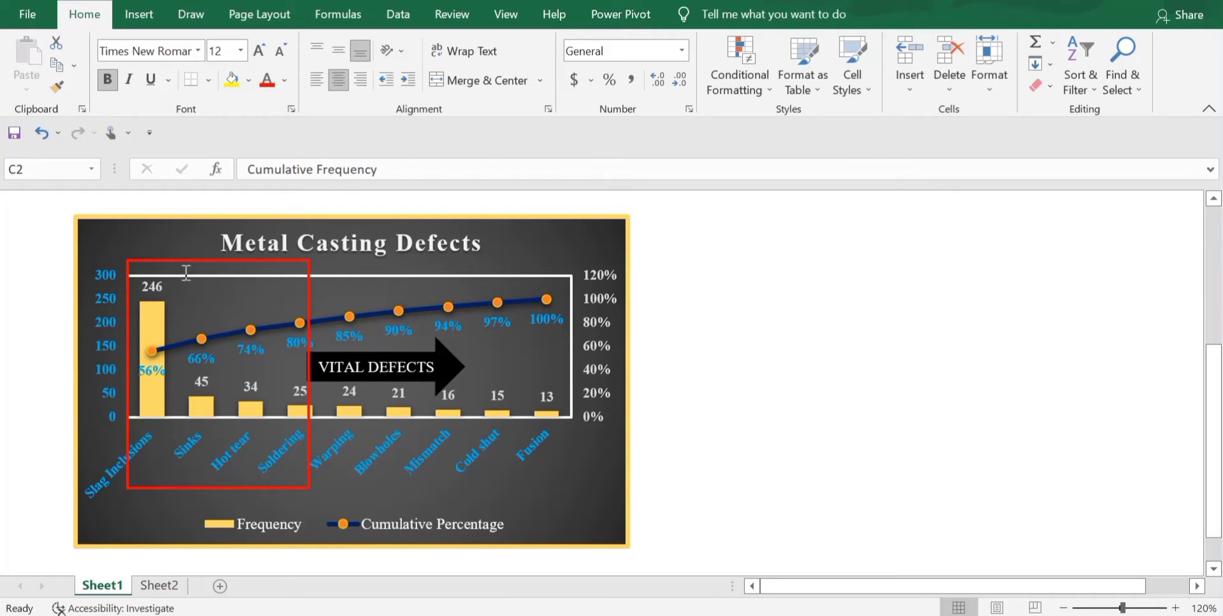
{"action": "scroll", "coordinate": [417, 354], "scroll_direction": "up", "scroll_amount": 4}
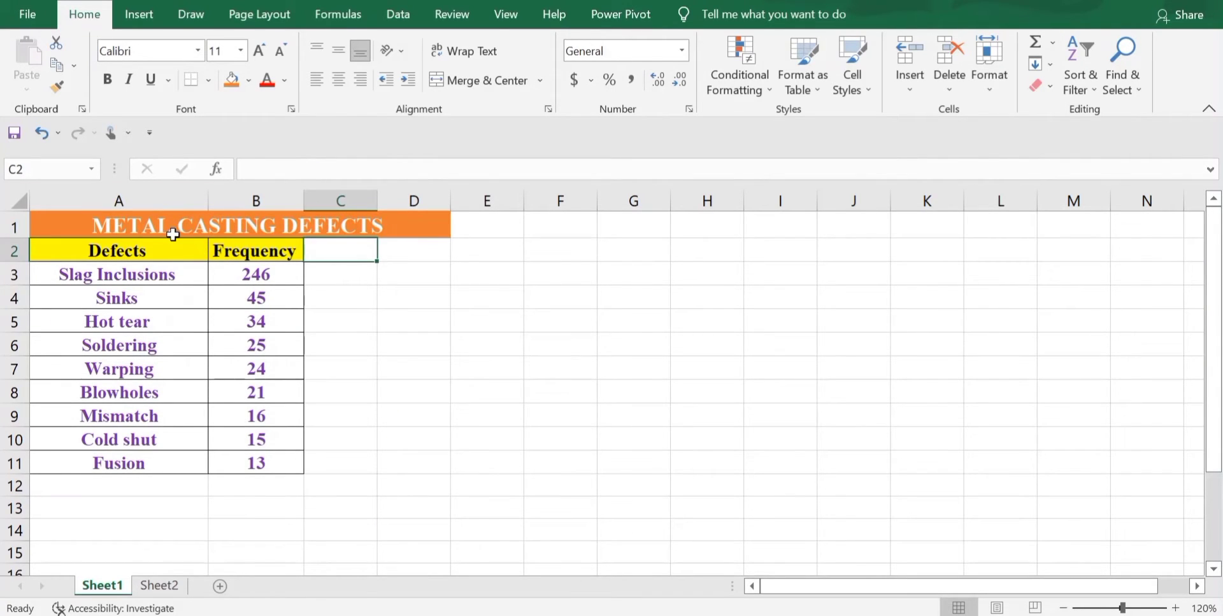
{"action": "left_click", "coordinate": [130, 251]}
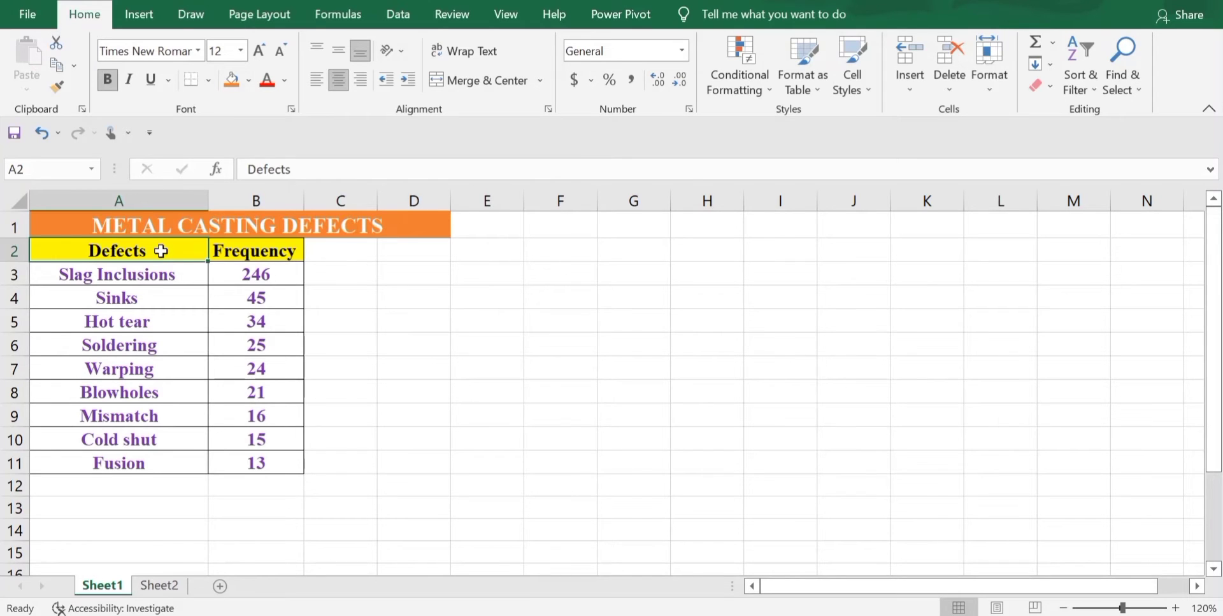
{"action": "left_click_drag", "start_coordinate": [152, 251], "coordinate": [284, 463]}
{"action": "scroll", "coordinate": [285, 229], "scroll_direction": "down", "scroll_amount": 3}
{"action": "right_click", "coordinate": [286, 234]}
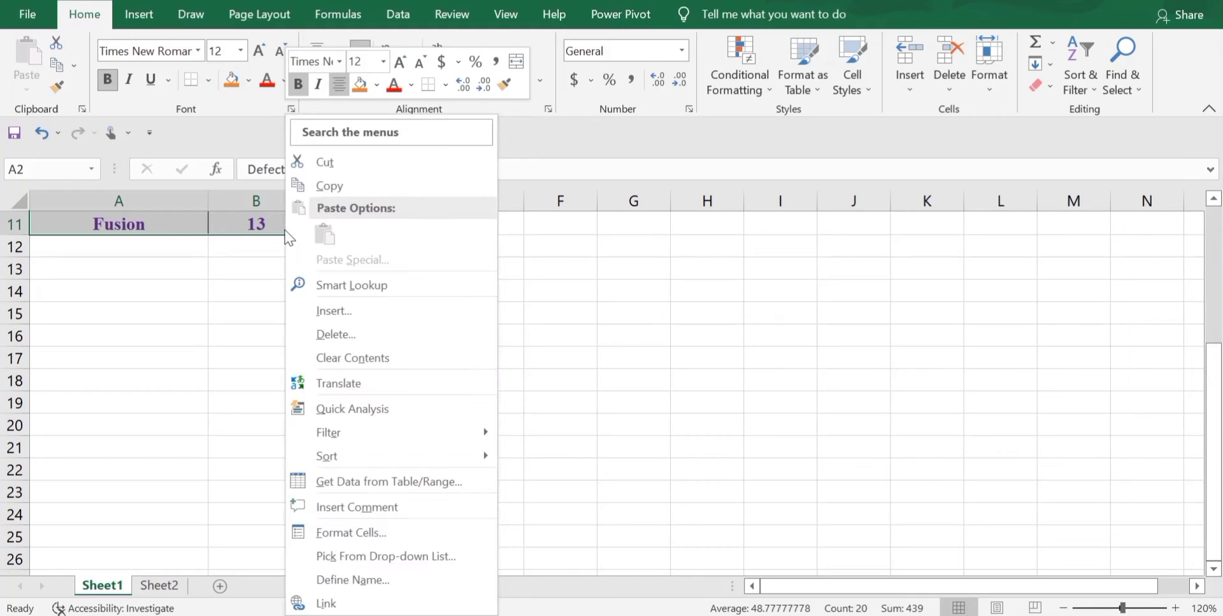
{"action": "mouse_move", "coordinate": [369, 451]}
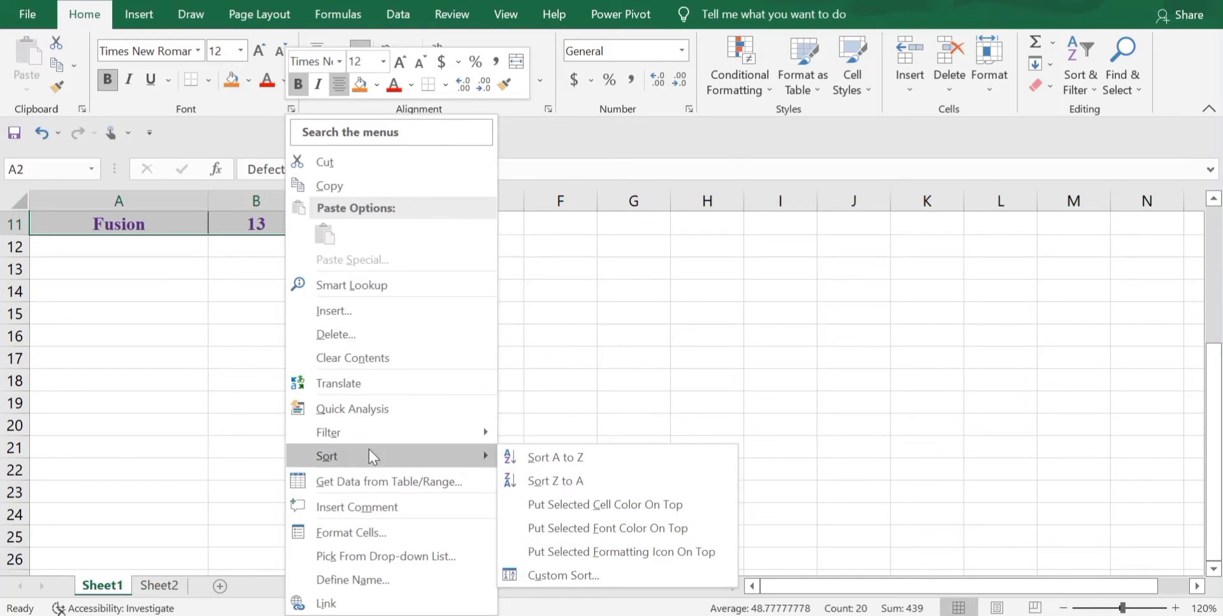
{"action": "left_click", "coordinate": [567, 578]}
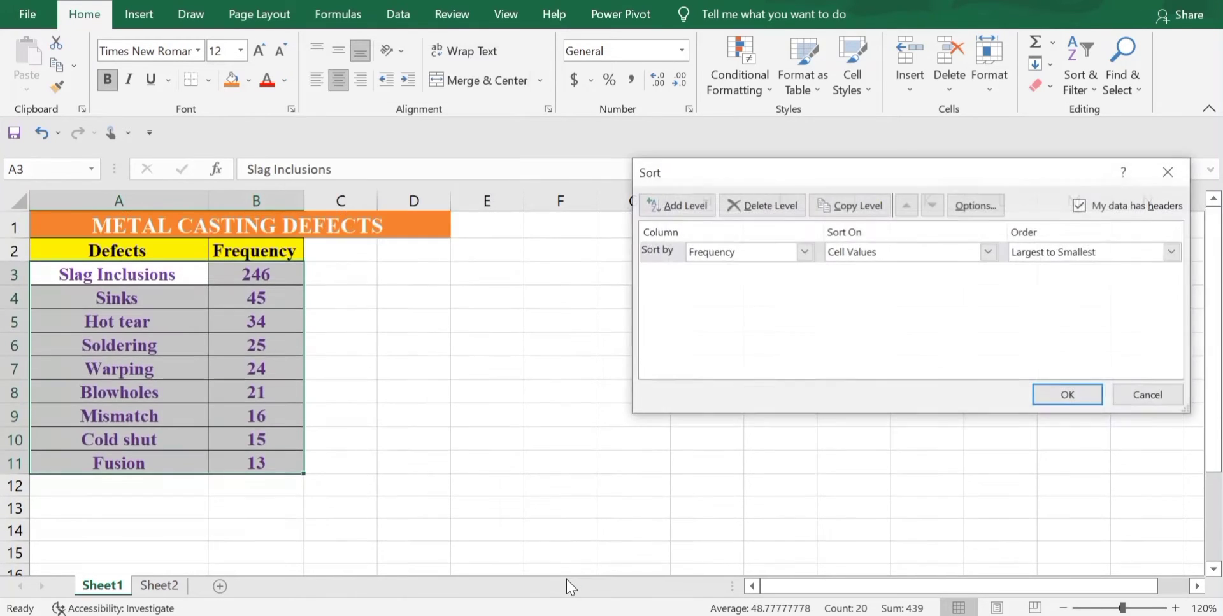
{"action": "left_click", "coordinate": [805, 252]}
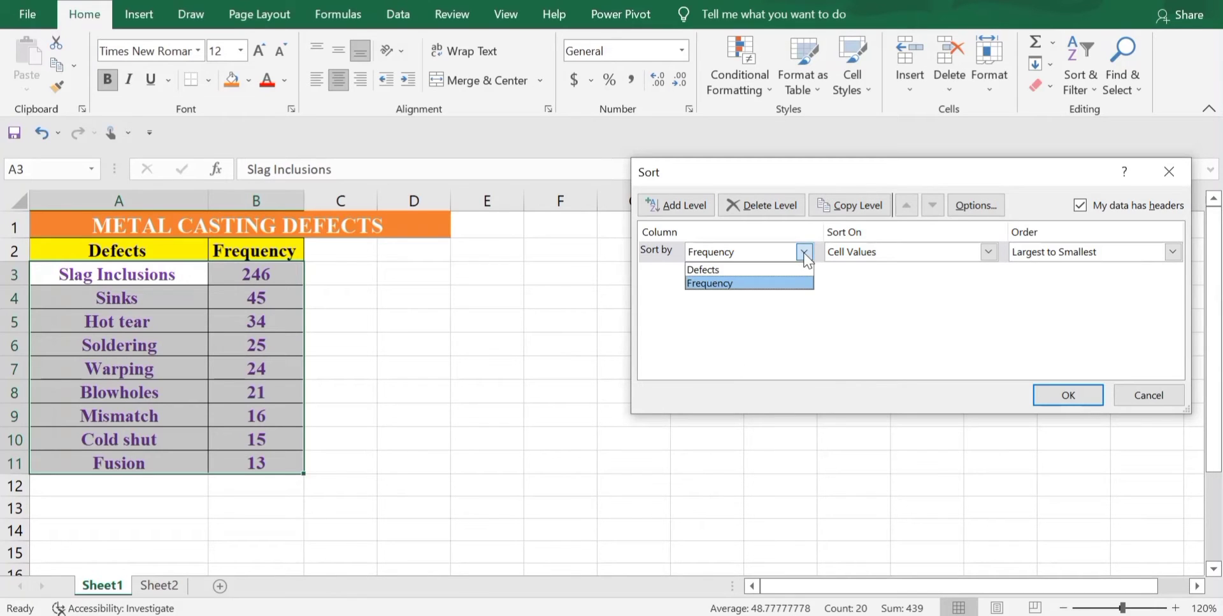
{"action": "left_click", "coordinate": [777, 283]}
{"action": "left_click", "coordinate": [1172, 252]}
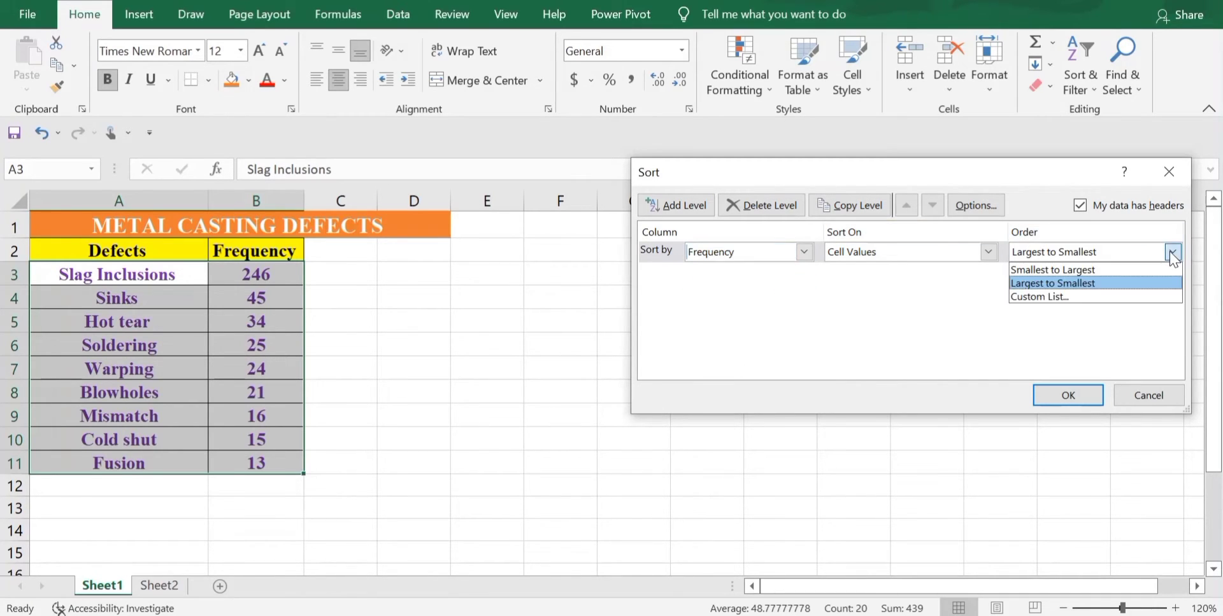
{"action": "left_click", "coordinate": [1086, 283]}
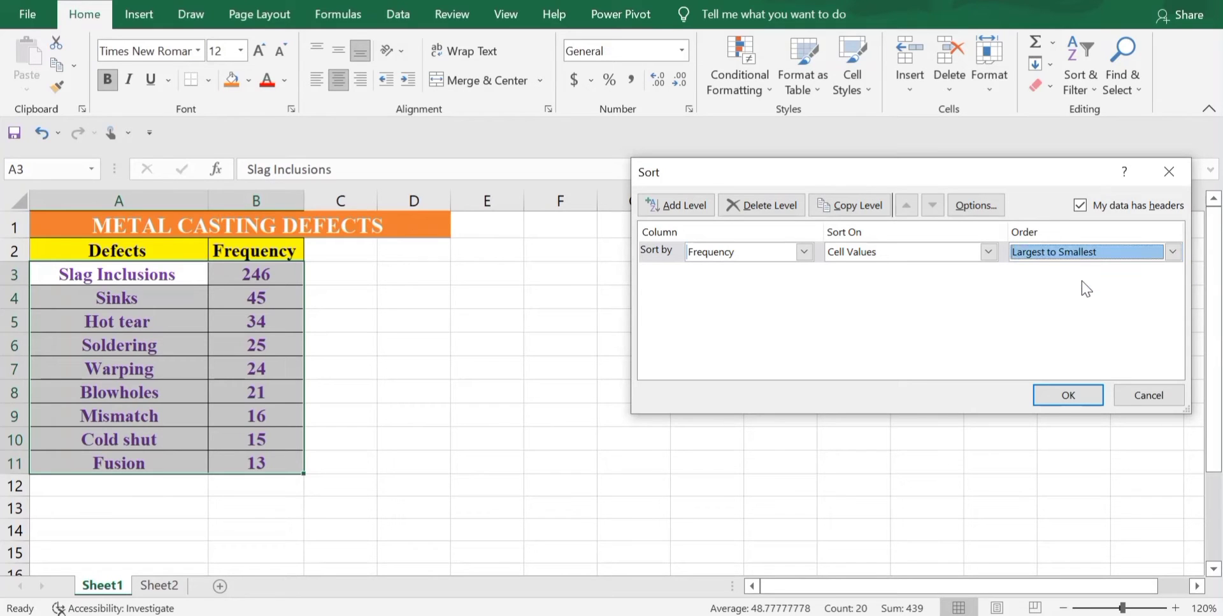
{"action": "left_click", "coordinate": [1056, 393]}
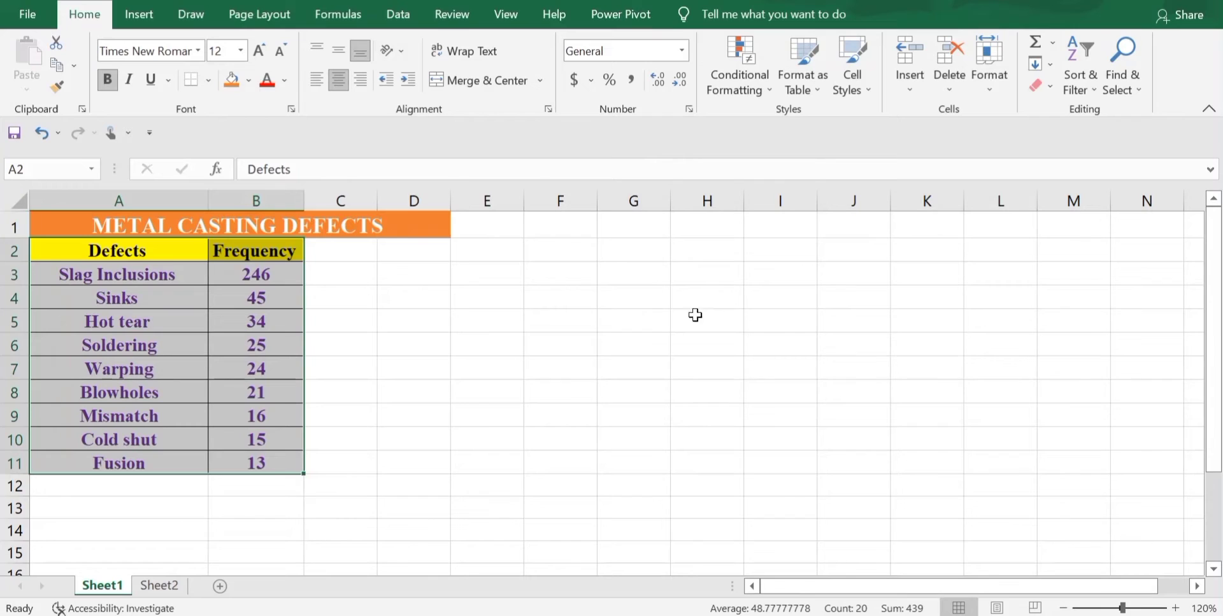
- Enter the column header "Cumulative Frequency" in cell C2, beside the Frequency header
{"action": "left_click", "coordinate": [333, 253]}
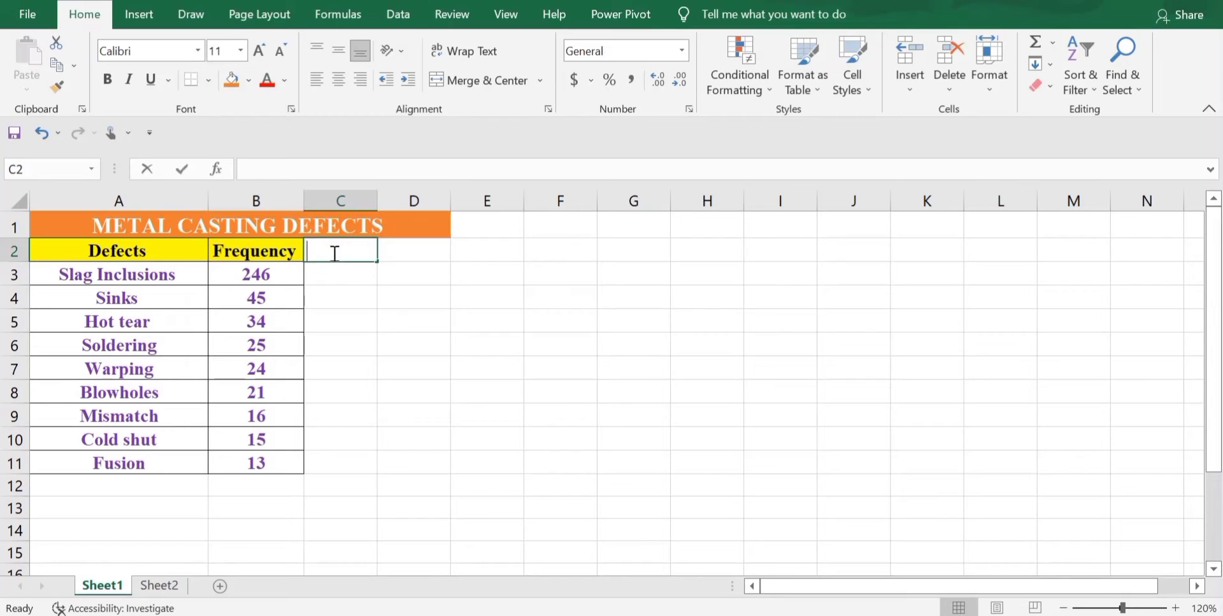
{"action": "type", "text": "Cu "}
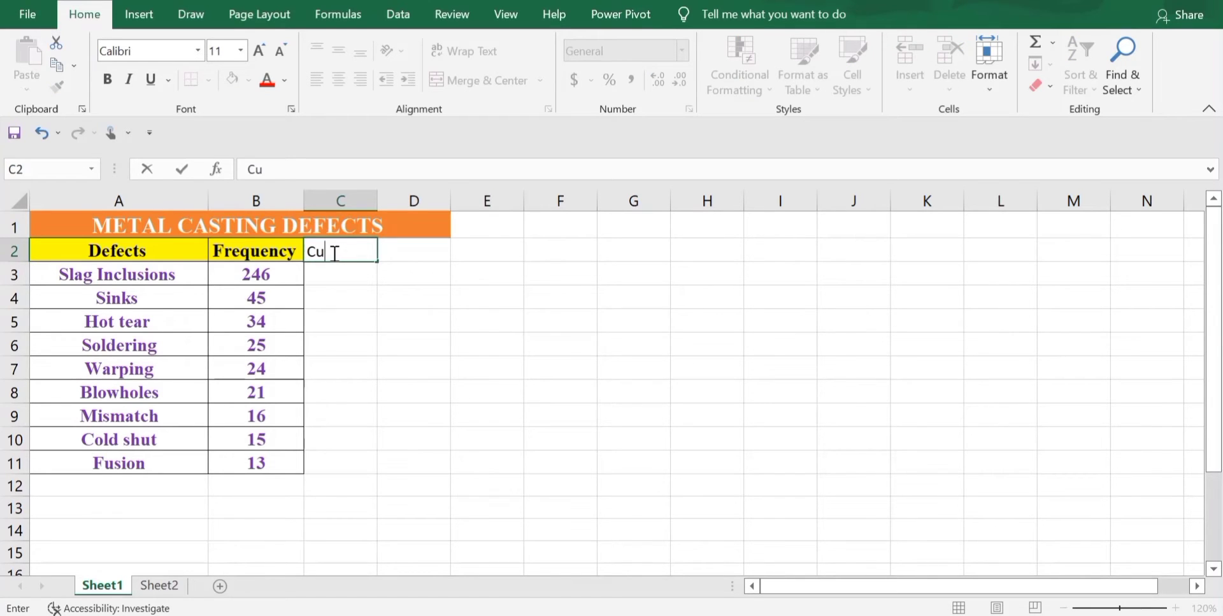
{"action": "type", "text": "mulative F"}
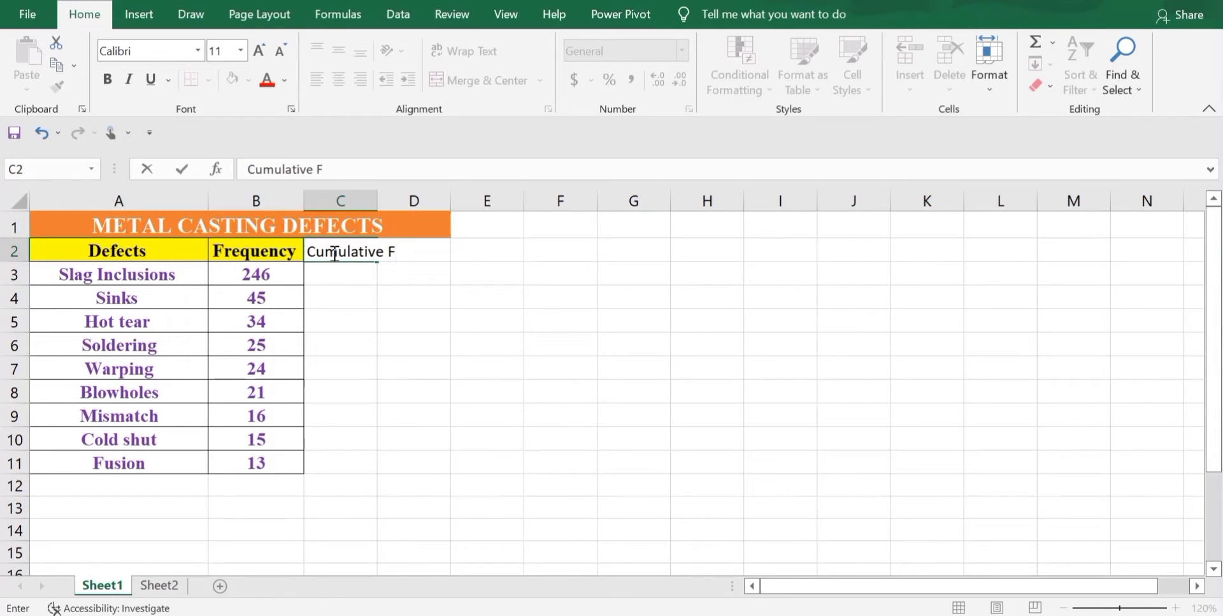
{"action": "type", "text": "requency"}
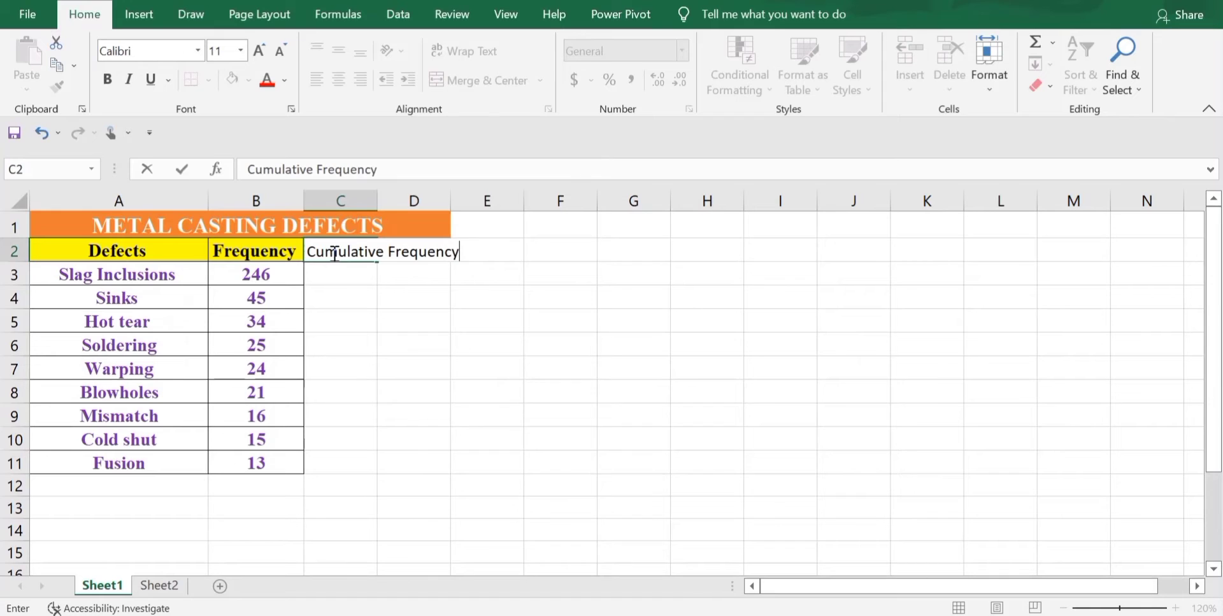
{"action": "key", "text": "Tab"}
- Enter the header "Percentage Cumulative" in cell D2 and auto-fit the widths of columns C and D to their headers
{"action": "key", "text": "Tab"}
{"action": "key", "text": "Left"}
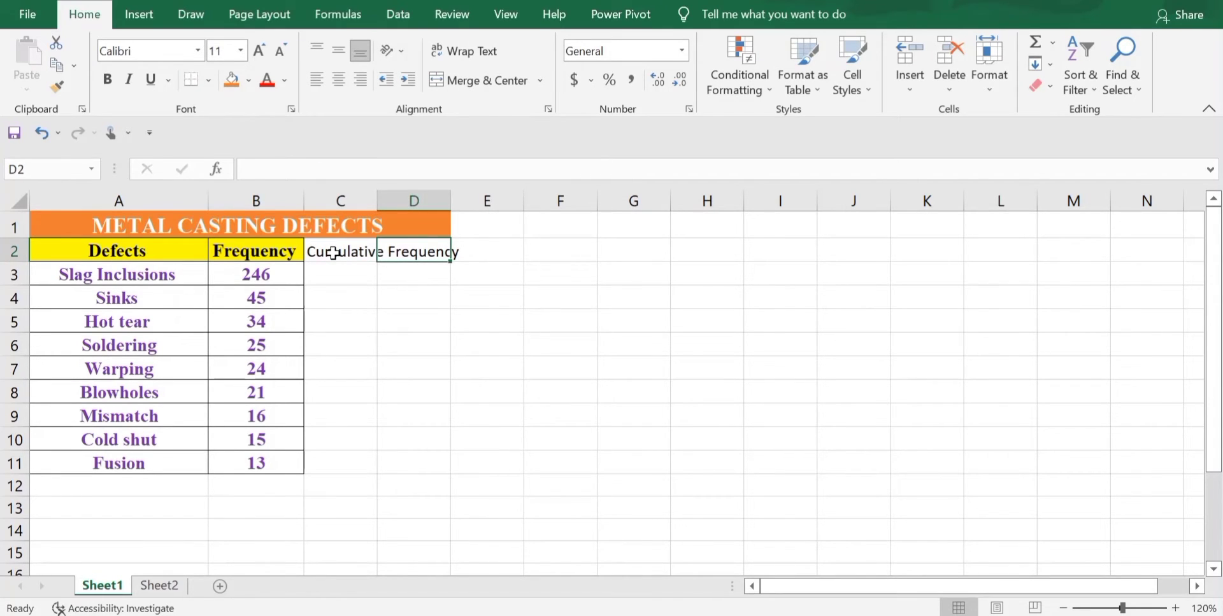
{"action": "type", "text": "Perc"}
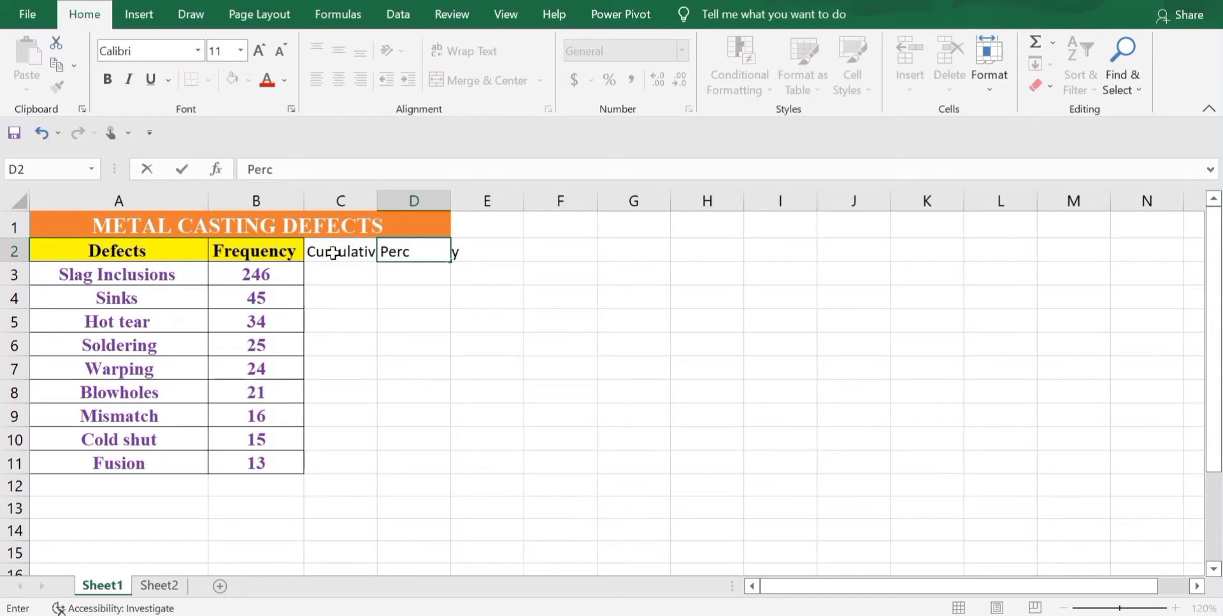
{"action": "type", "text": "entage "}
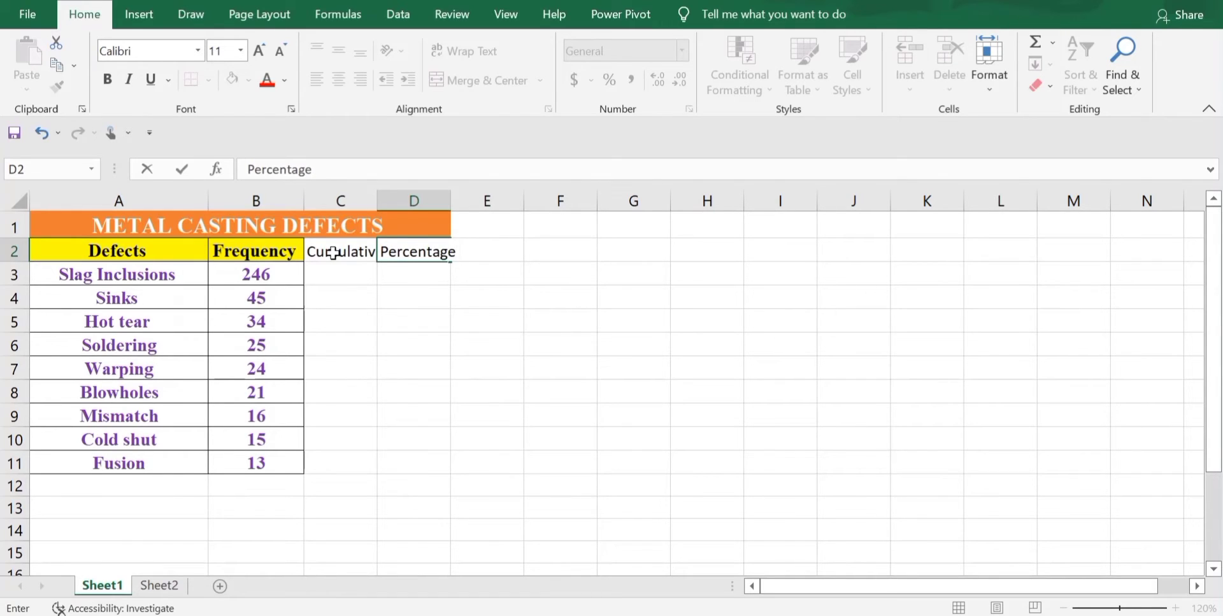
{"action": "type", "text": "Cumulati"}
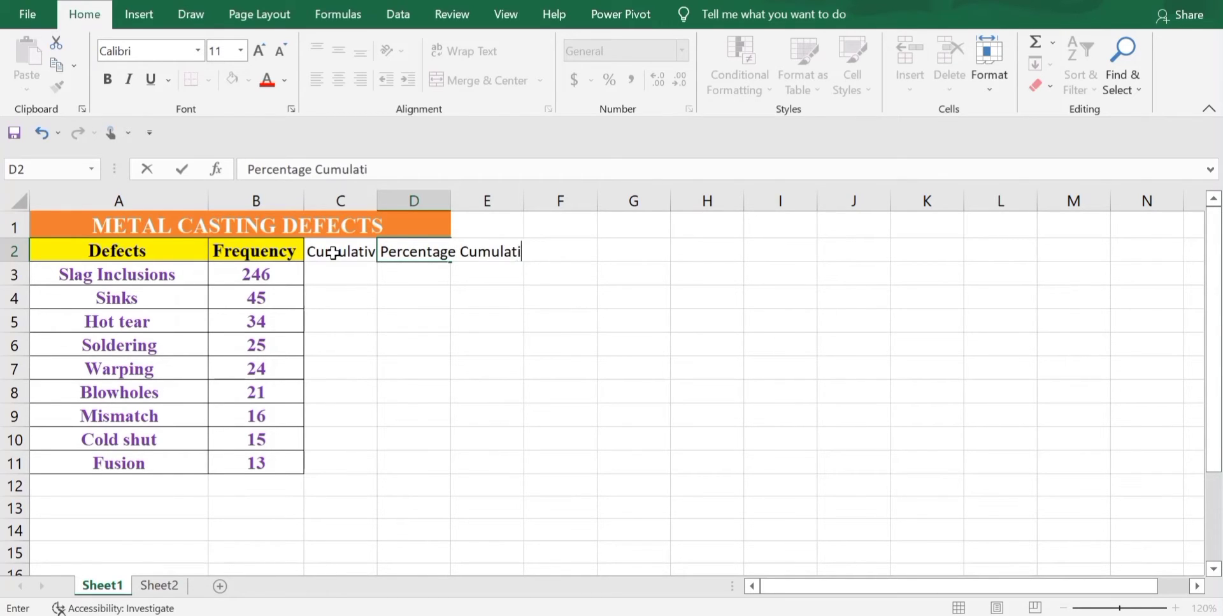
{"action": "type", "text": "ve"}
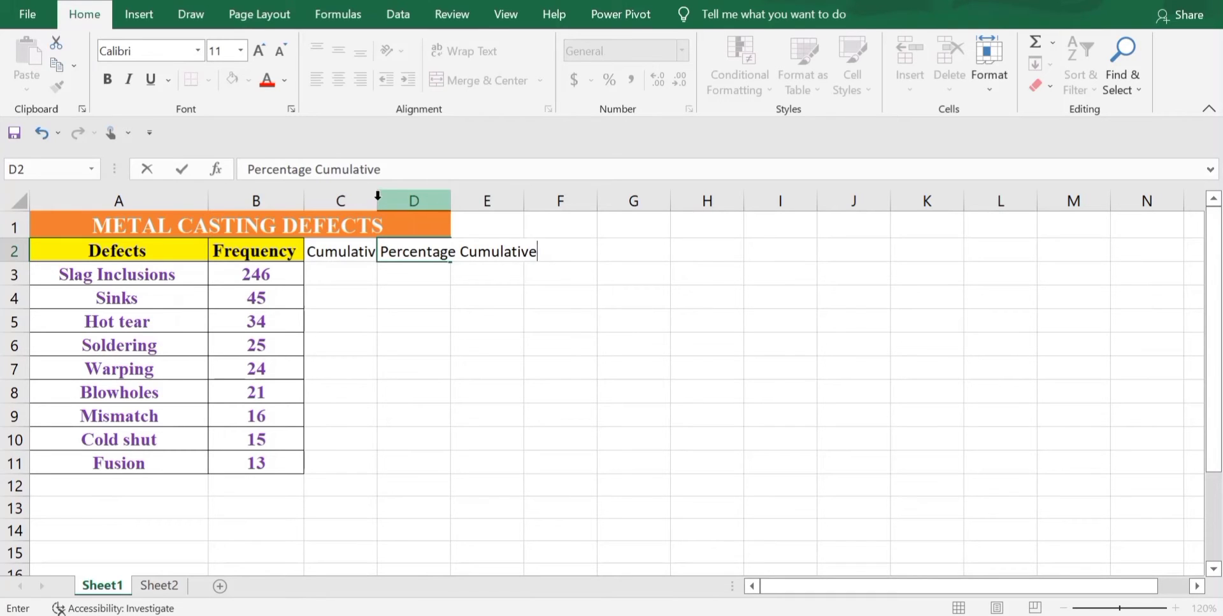
{"action": "left_click", "coordinate": [325, 271]}
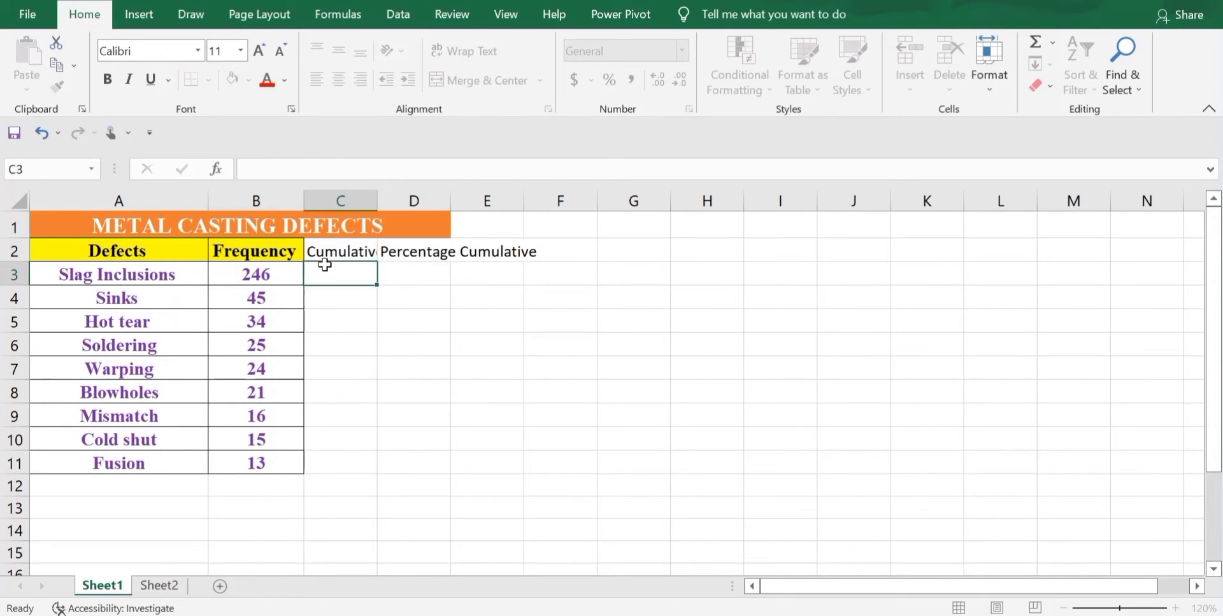
{"action": "double_click", "coordinate": [377, 202]}
{"action": "double_click", "coordinate": [541, 193]}
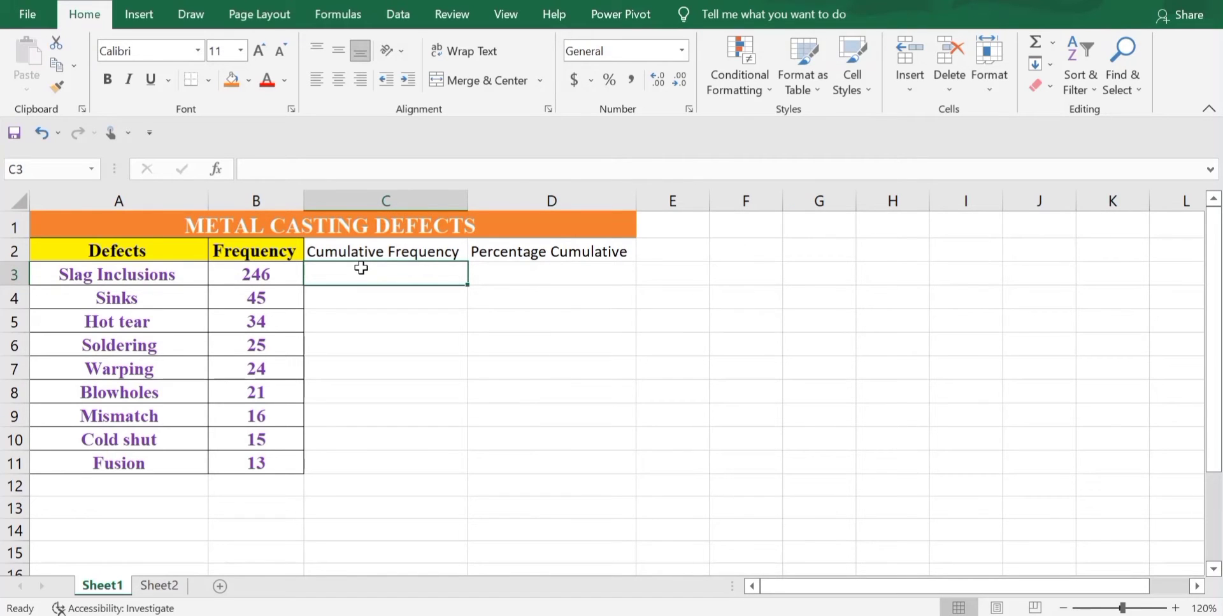
- Start the cumulative frequency column with the formula =B3 in cell C3 and =C3+B4 in cell C4
{"action": "type", "text": "="}
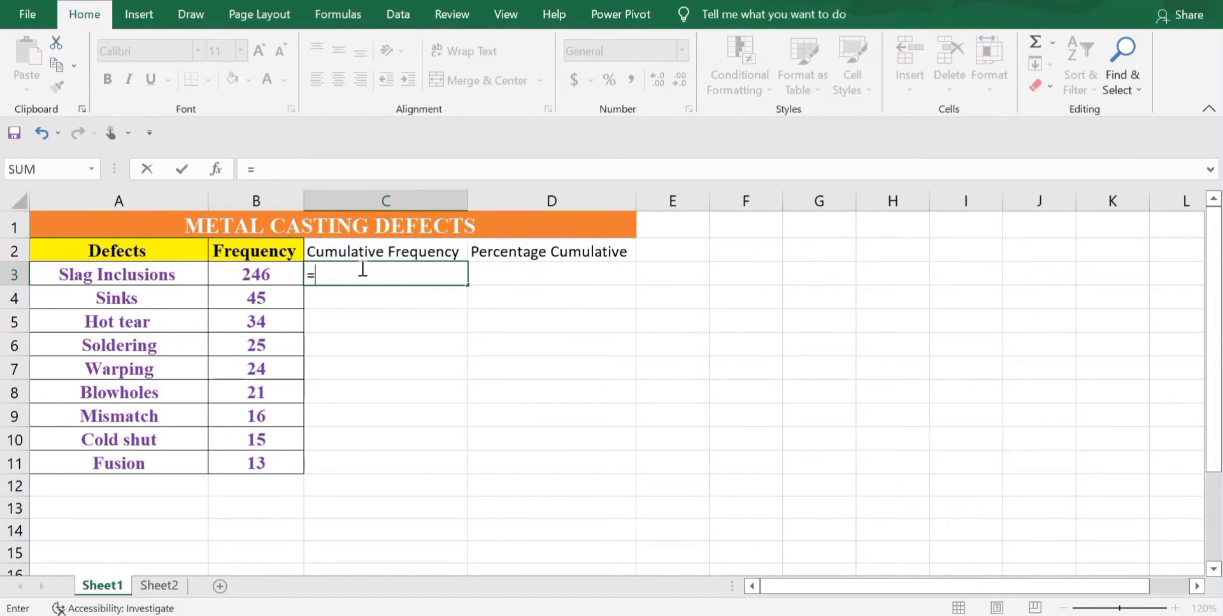
{"action": "left_click", "coordinate": [249, 276]}
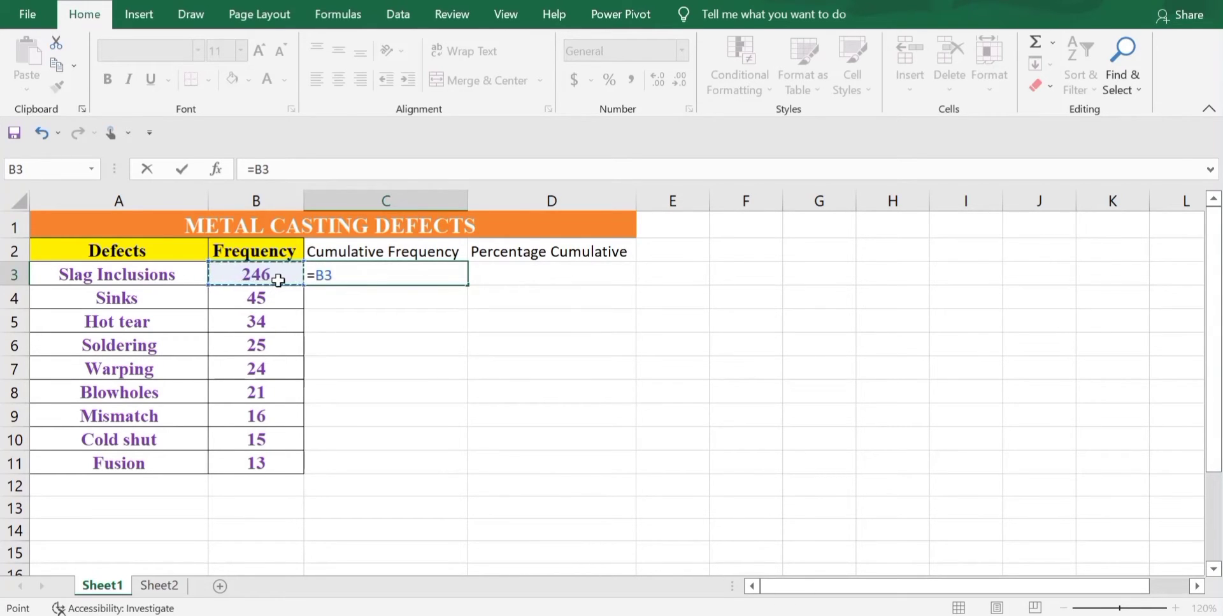
{"action": "key", "text": "Return"}
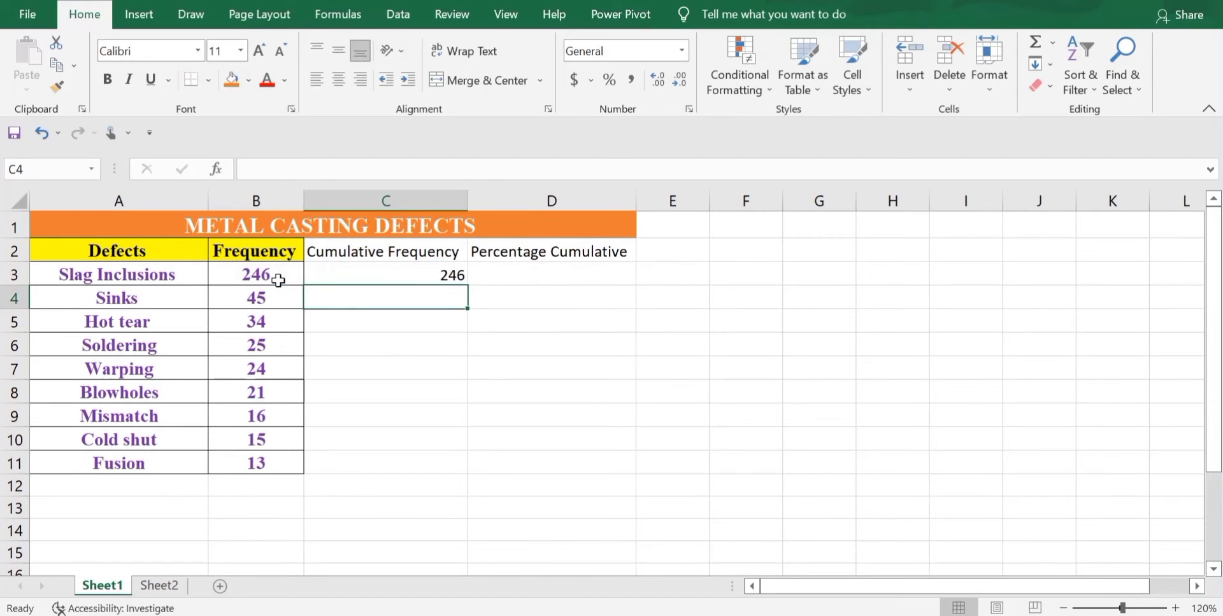
{"action": "type", "text": "="}
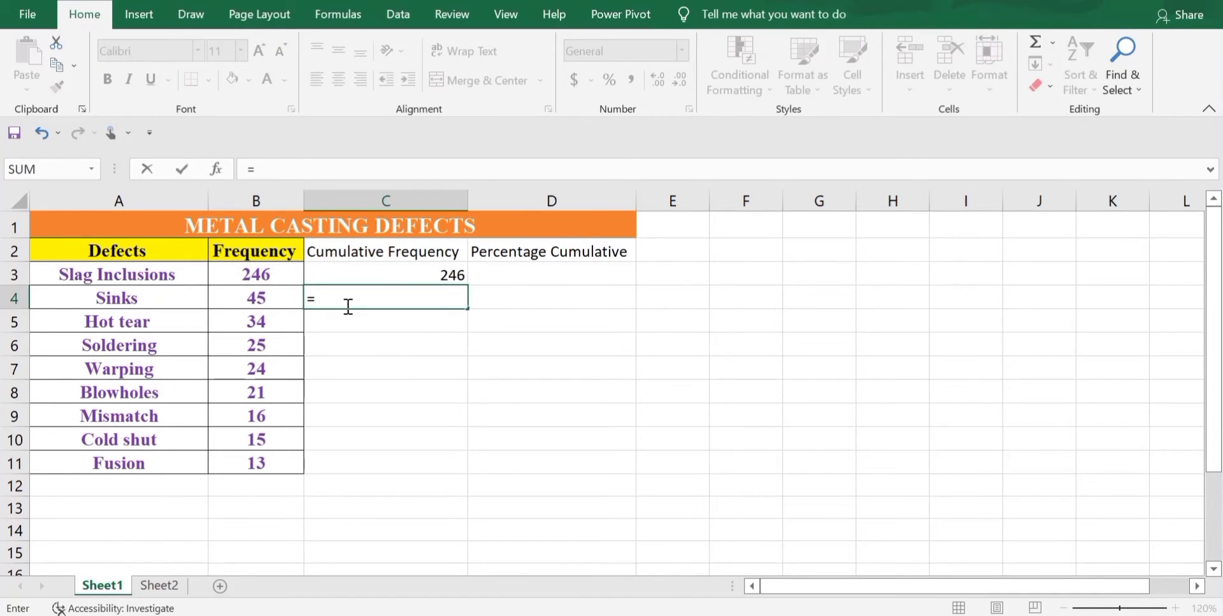
{"action": "left_click", "coordinate": [388, 274]}
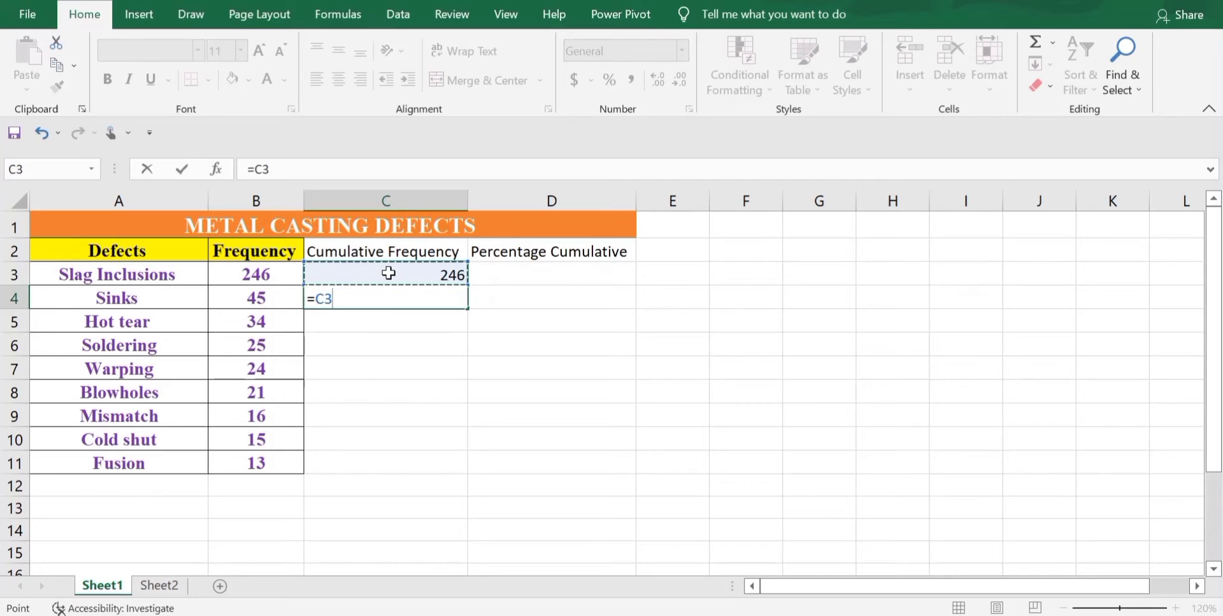
{"action": "type", "text": "+"}
{"action": "left_click", "coordinate": [257, 299]}
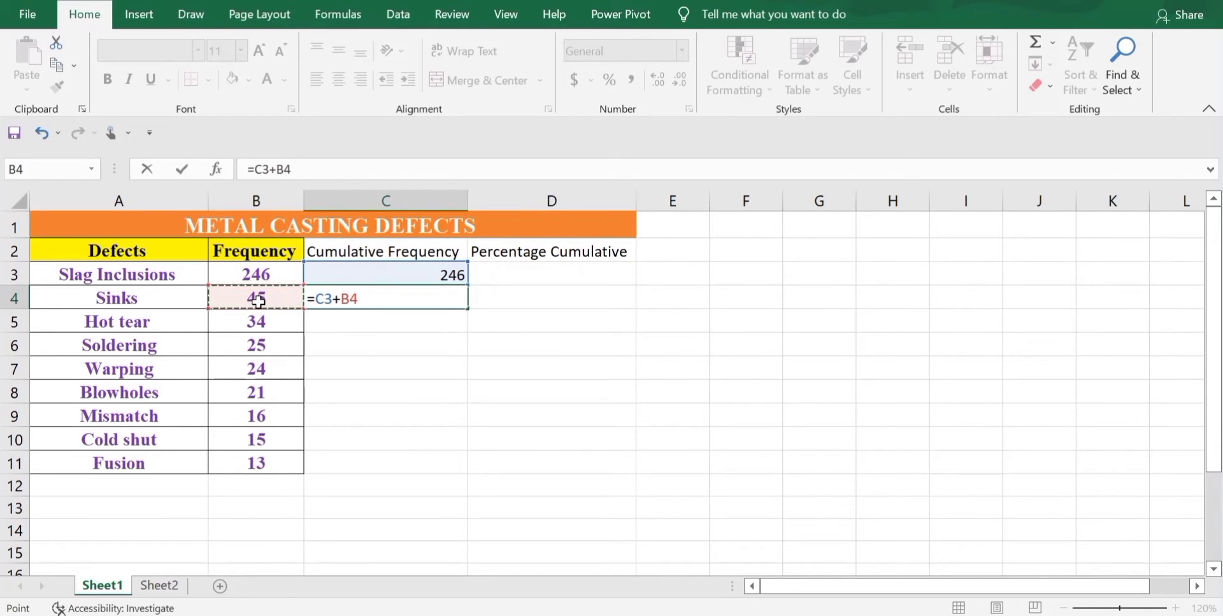
{"action": "key", "text": "Return"}
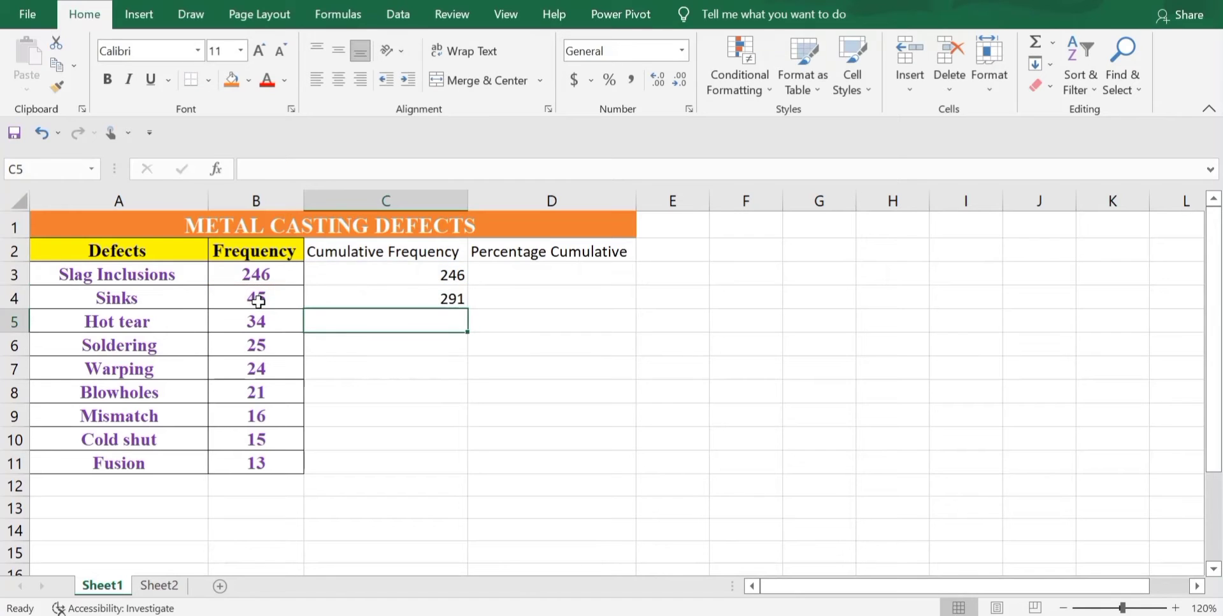
- Enter the formula =C4+B5 in cell C5 and fill it down through C11
{"action": "type", "text": "="}
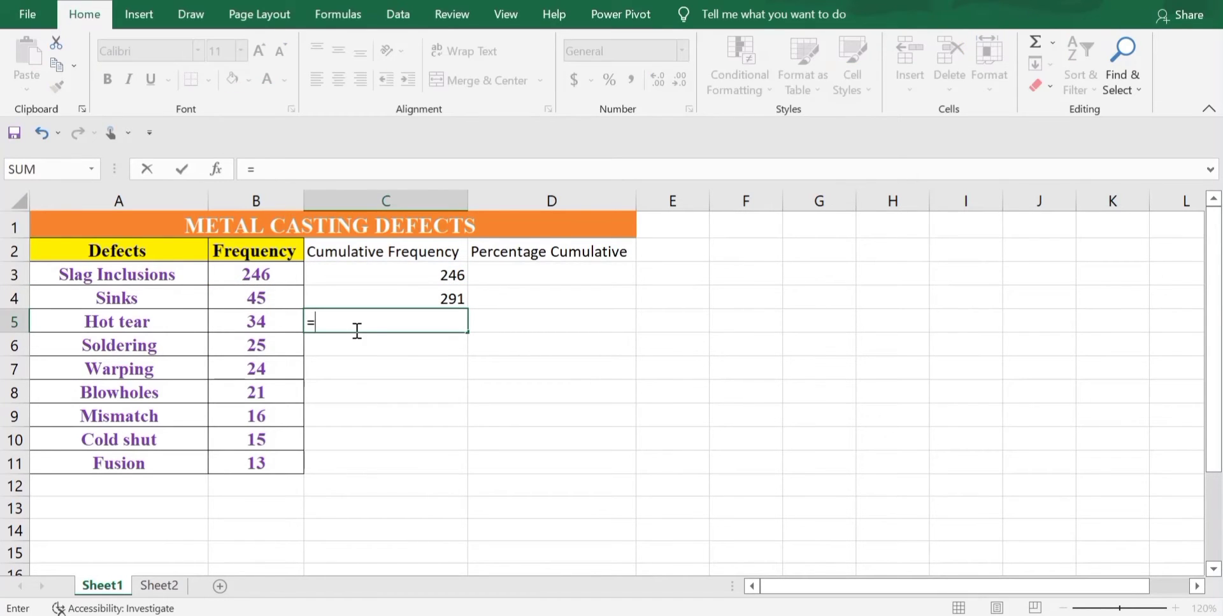
{"action": "left_click", "coordinate": [393, 295]}
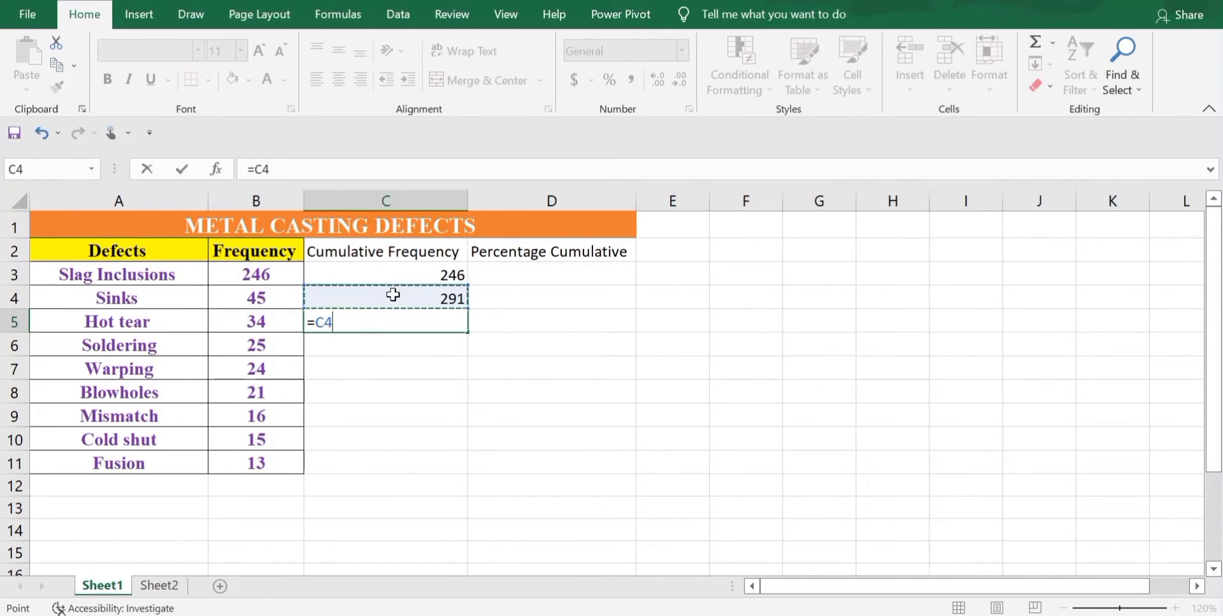
{"action": "type", "text": "+"}
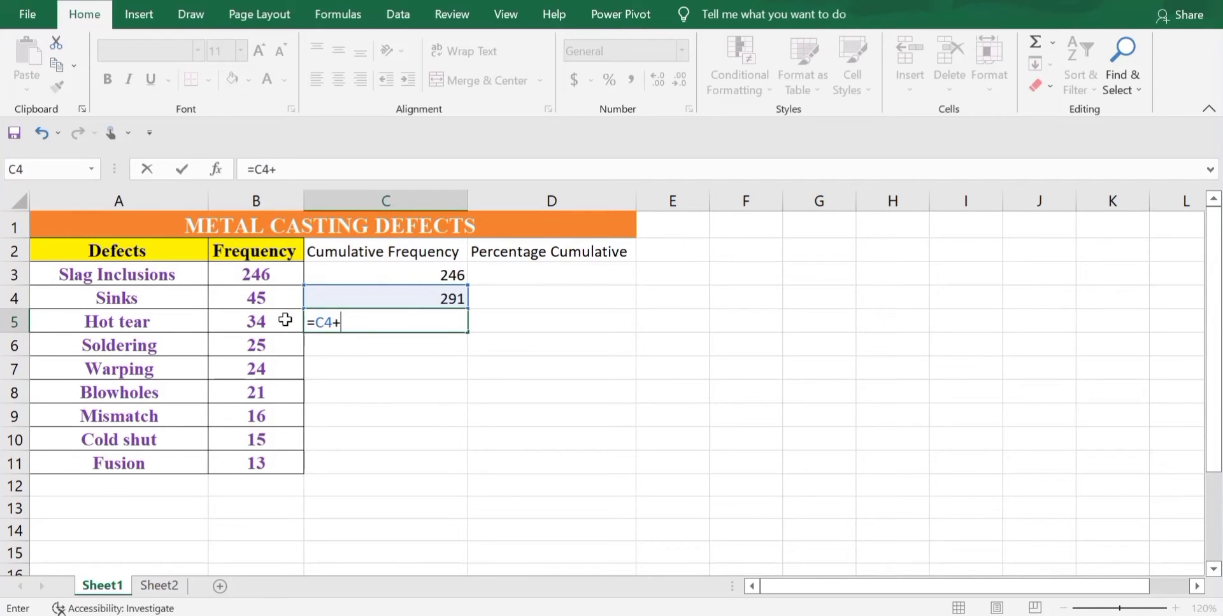
{"action": "left_click", "coordinate": [285, 320]}
{"action": "key", "text": "Return"}
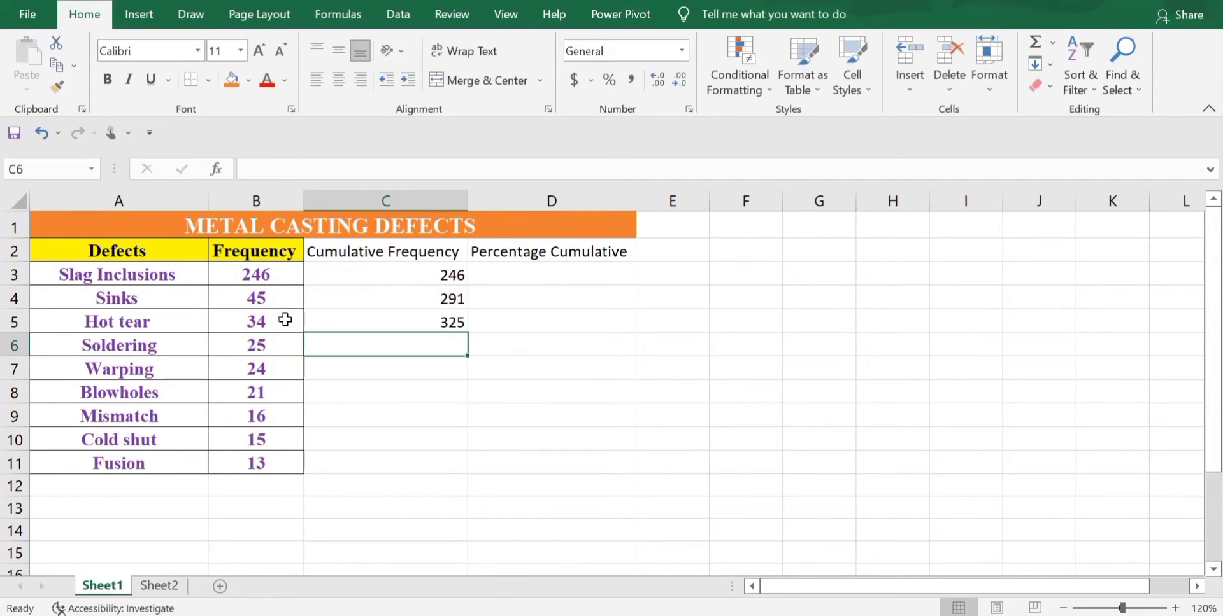
{"action": "left_click", "coordinate": [344, 321]}
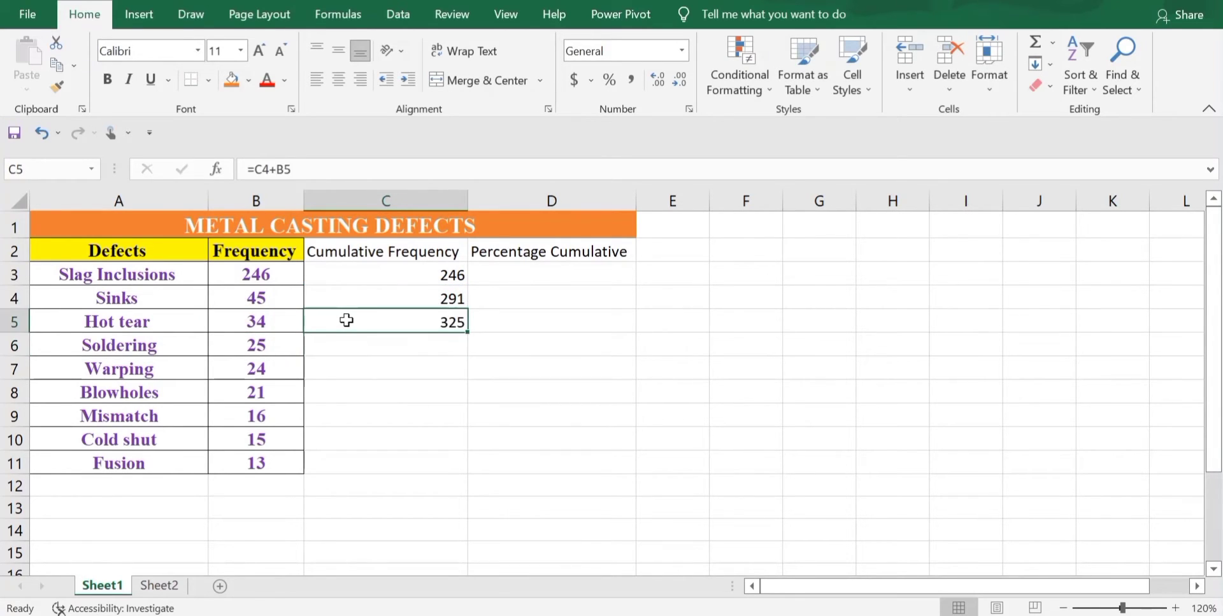
{"action": "double_click", "coordinate": [469, 332]}
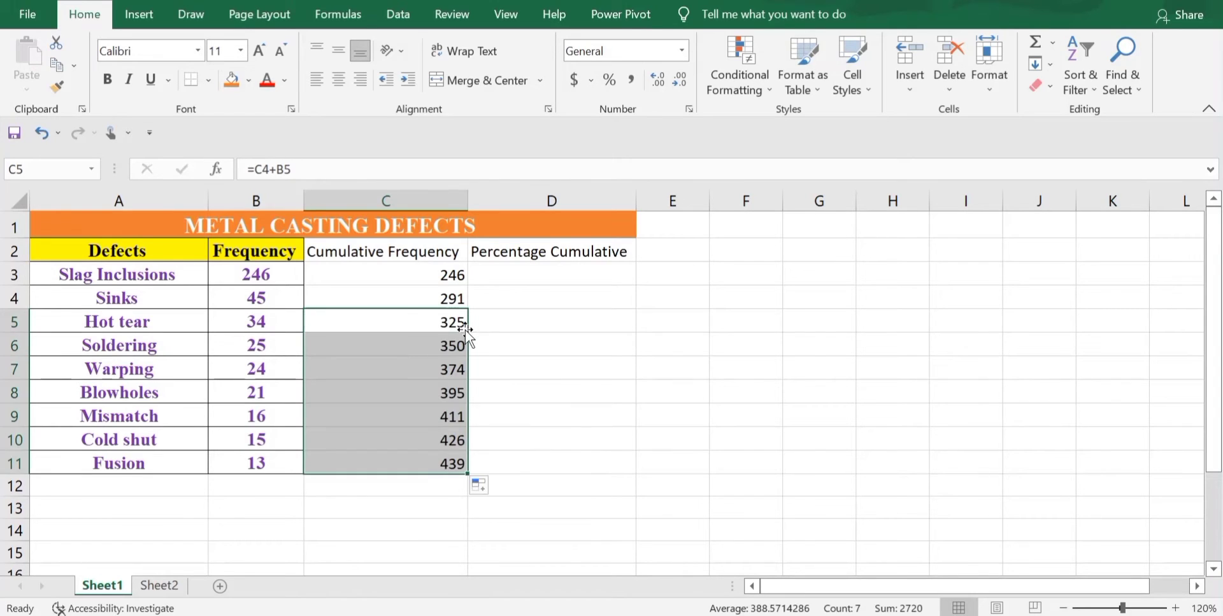
{"action": "left_click", "coordinate": [439, 466]}
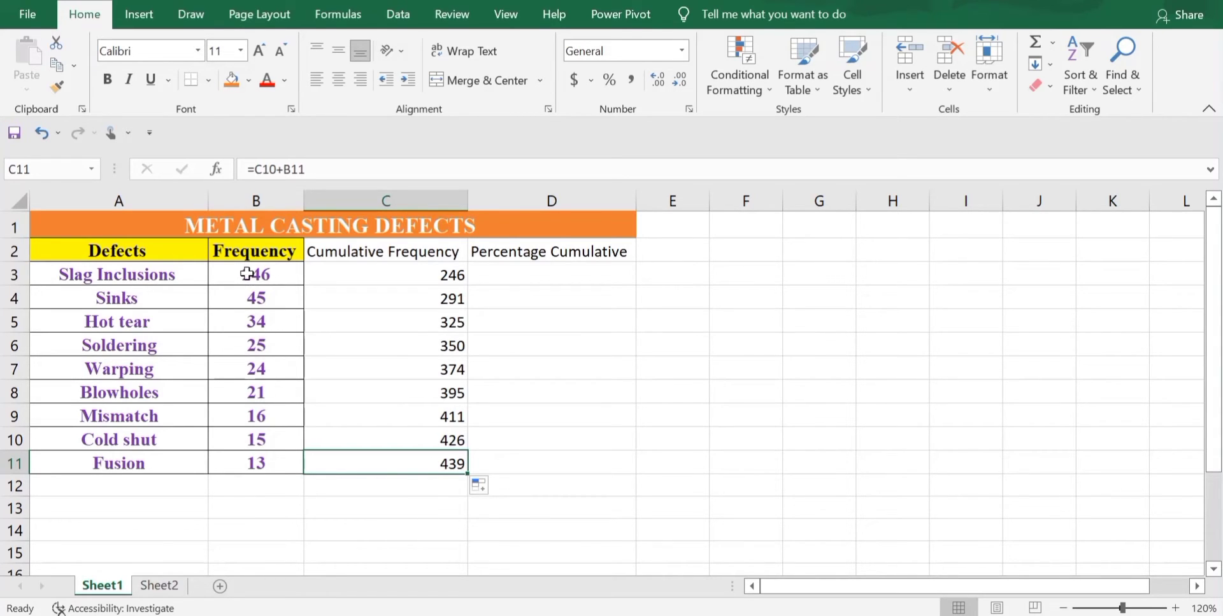
- Add a Sum total of the frequencies B3:B11 in cell B12 and compare it with the last cumulative frequency
{"action": "left_click_drag", "start_coordinate": [247, 273], "coordinate": [240, 462]}
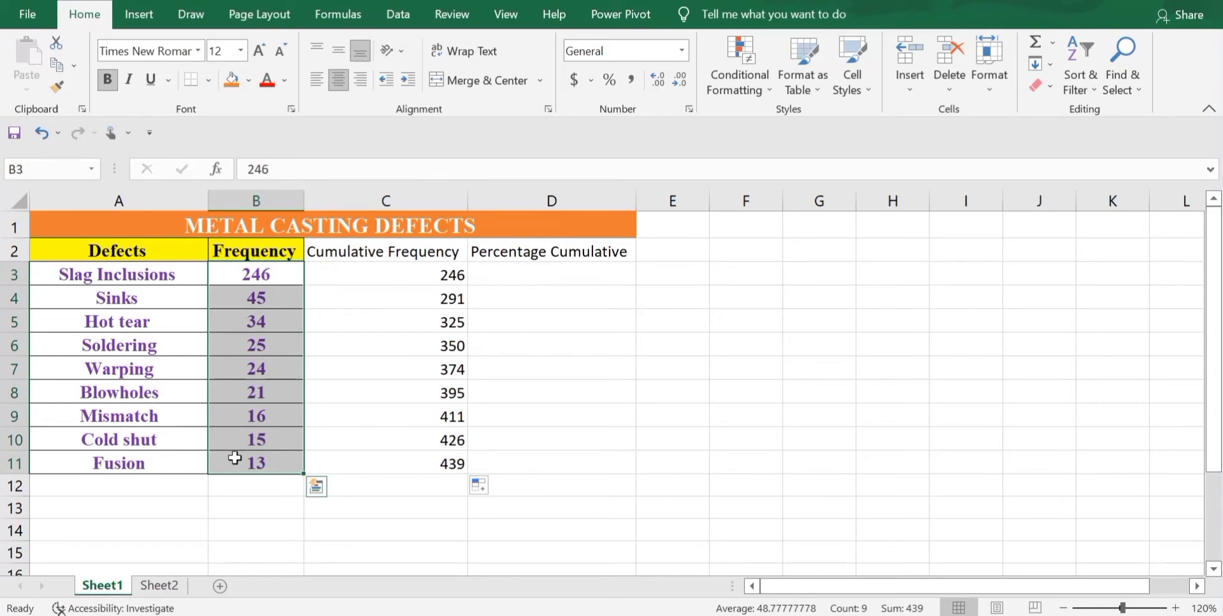
{"action": "left_click", "coordinate": [316, 487]}
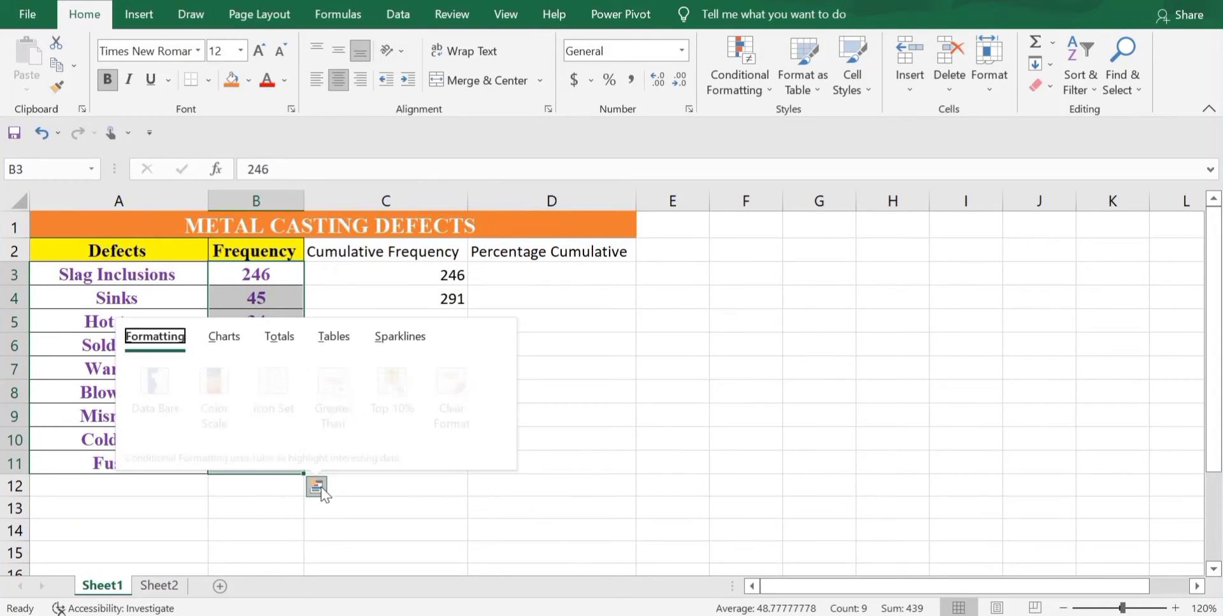
{"action": "left_click", "coordinate": [290, 336]}
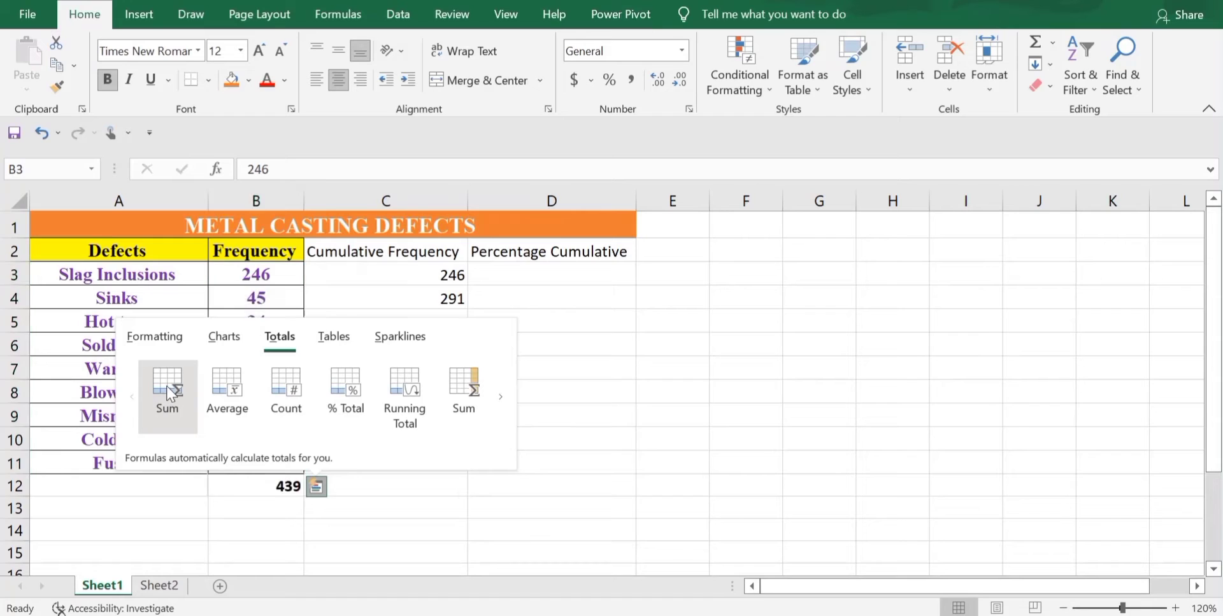
{"action": "left_click", "coordinate": [167, 386]}
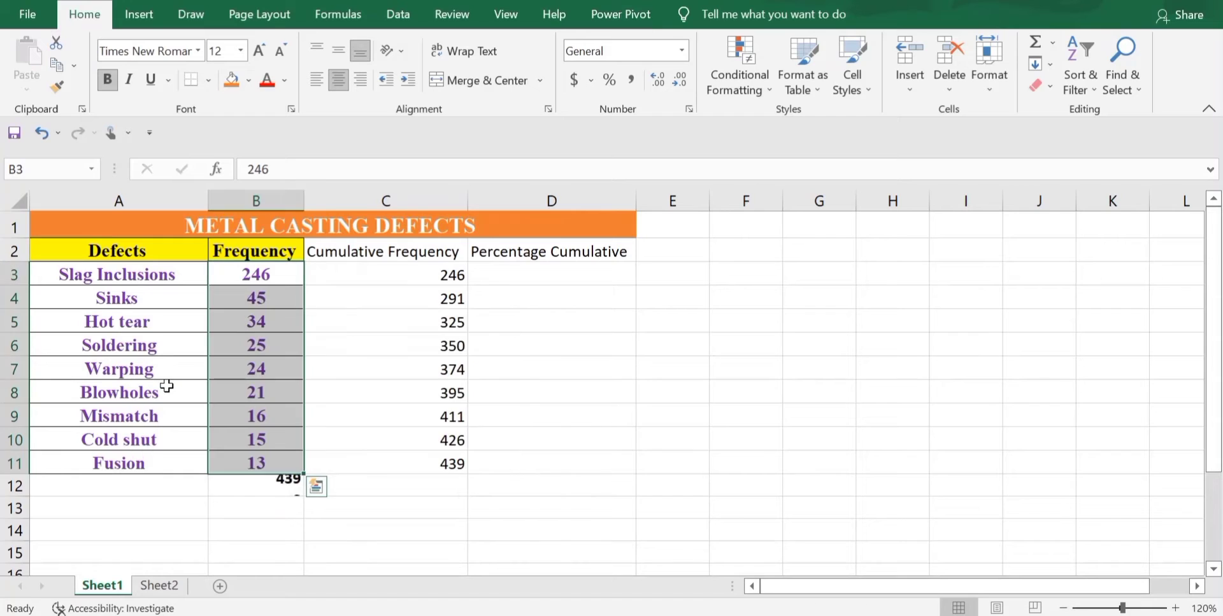
{"action": "left_click", "coordinate": [438, 467]}
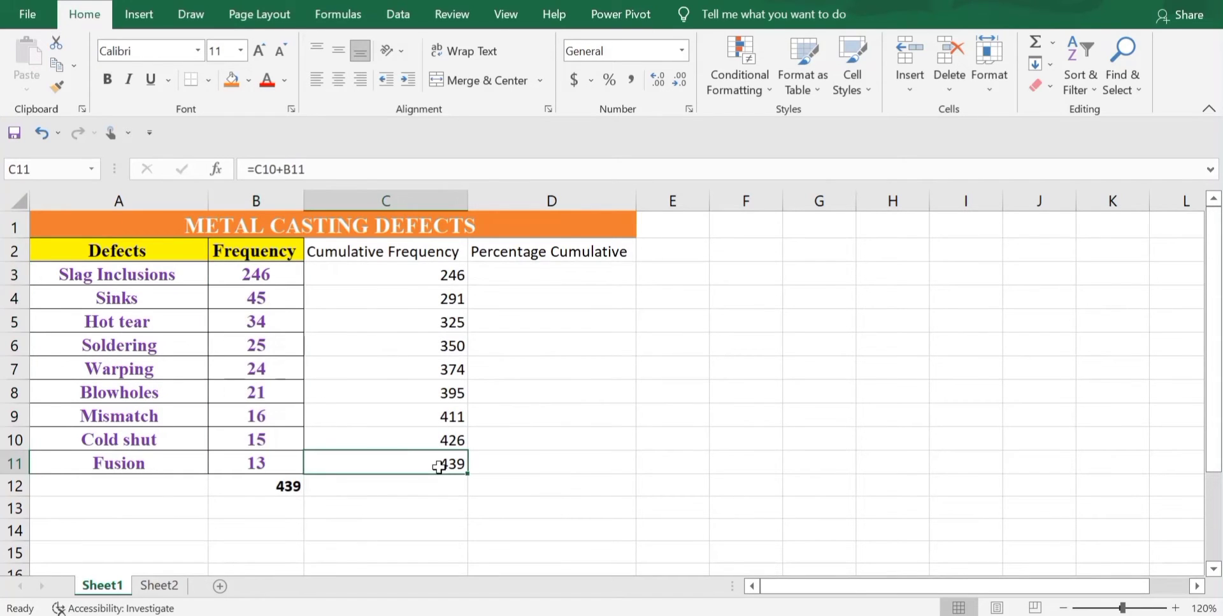
{"action": "left_click", "coordinate": [263, 482]}
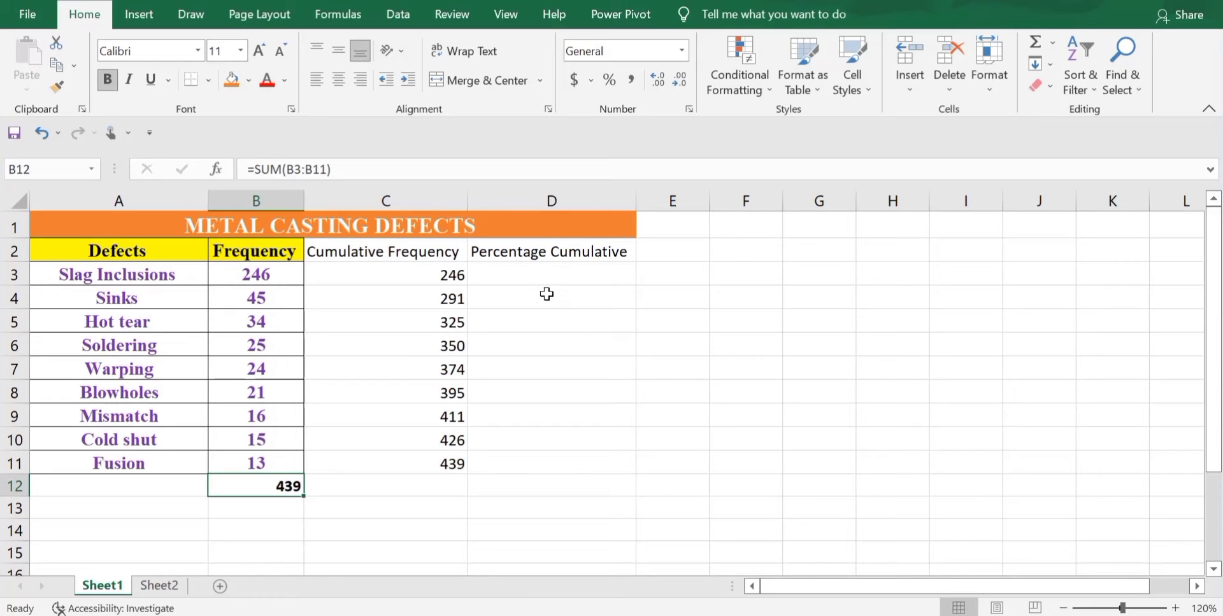
- Start the percentage formula =C3/B12 in cell D3, dividing the first cumulative frequency by the total
{"action": "left_click", "coordinate": [535, 270]}
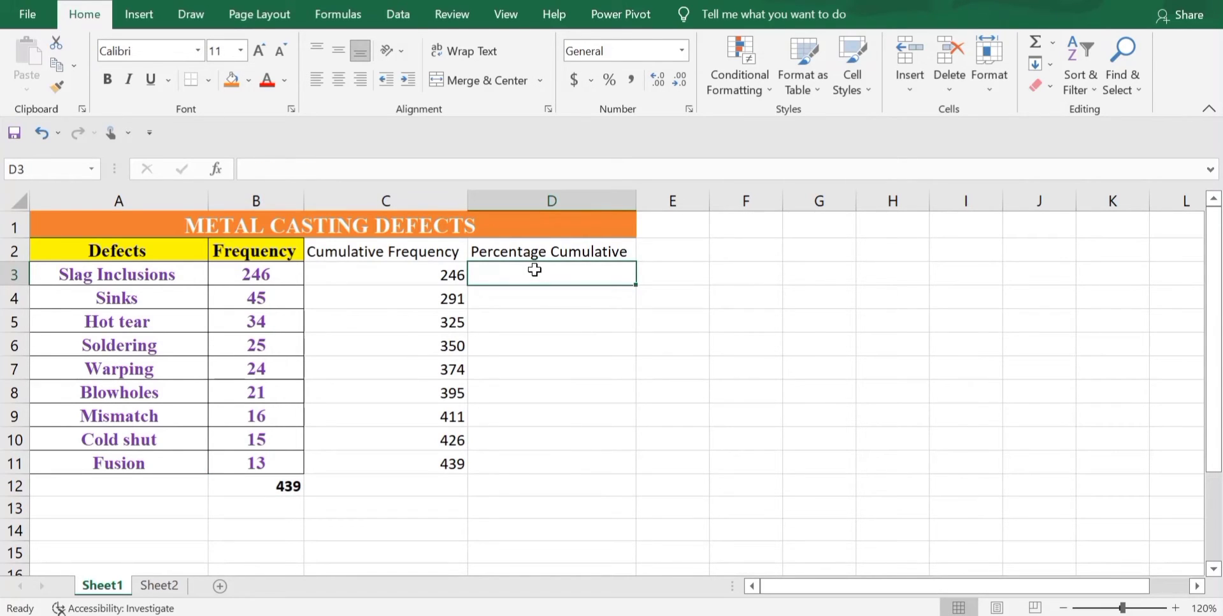
{"action": "type", "text": "="}
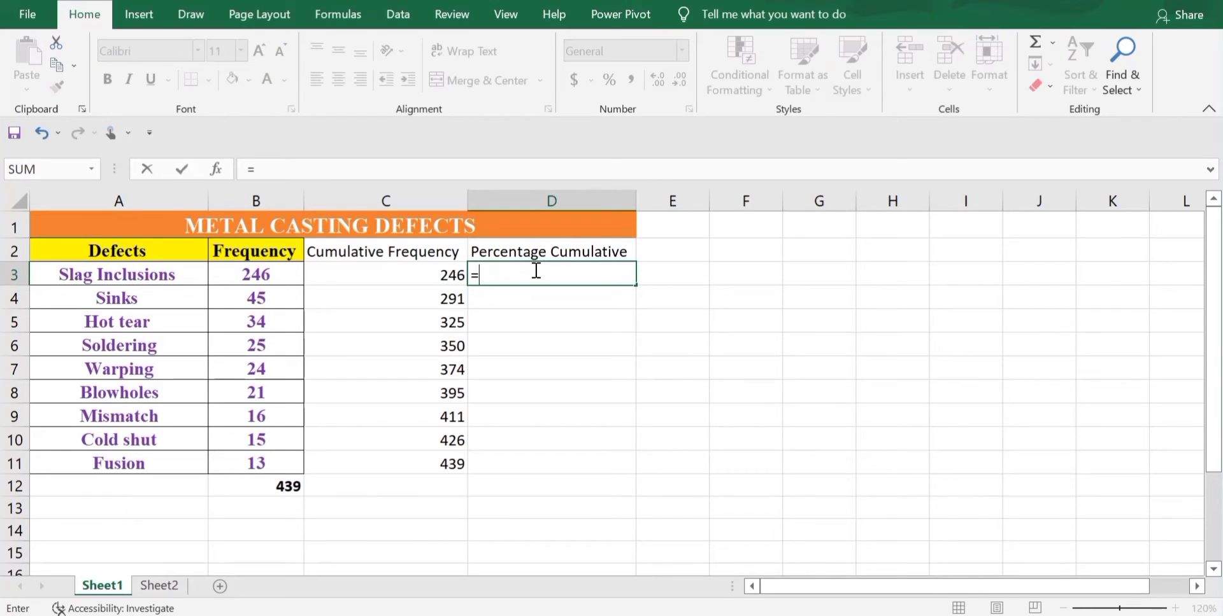
{"action": "left_click", "coordinate": [416, 276]}
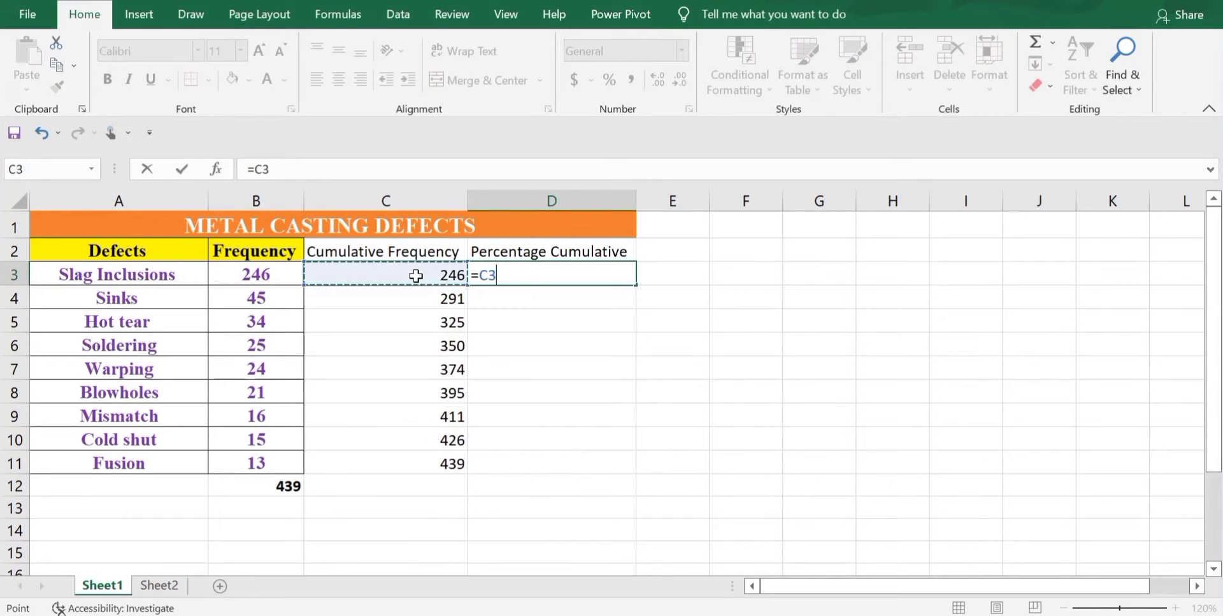
{"action": "type", "text": "/"}
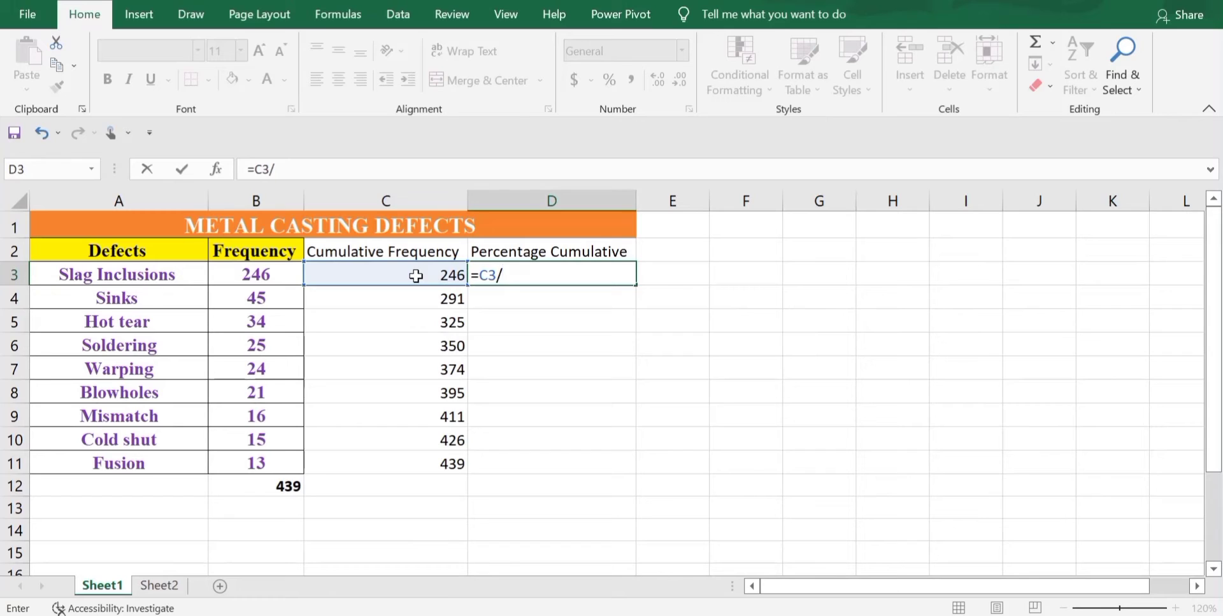
{"action": "left_click", "coordinate": [278, 487]}
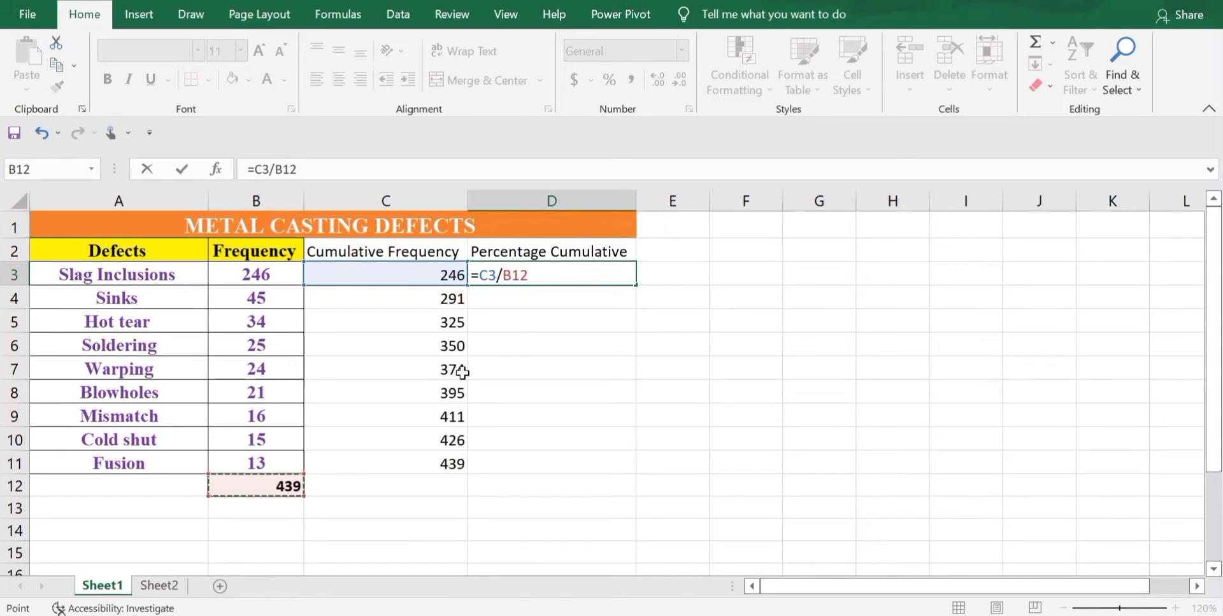
- Make the total's reference absolute so the formula in D3 reads =C3/$B$12, and commit it
{"action": "left_click", "coordinate": [515, 275]}
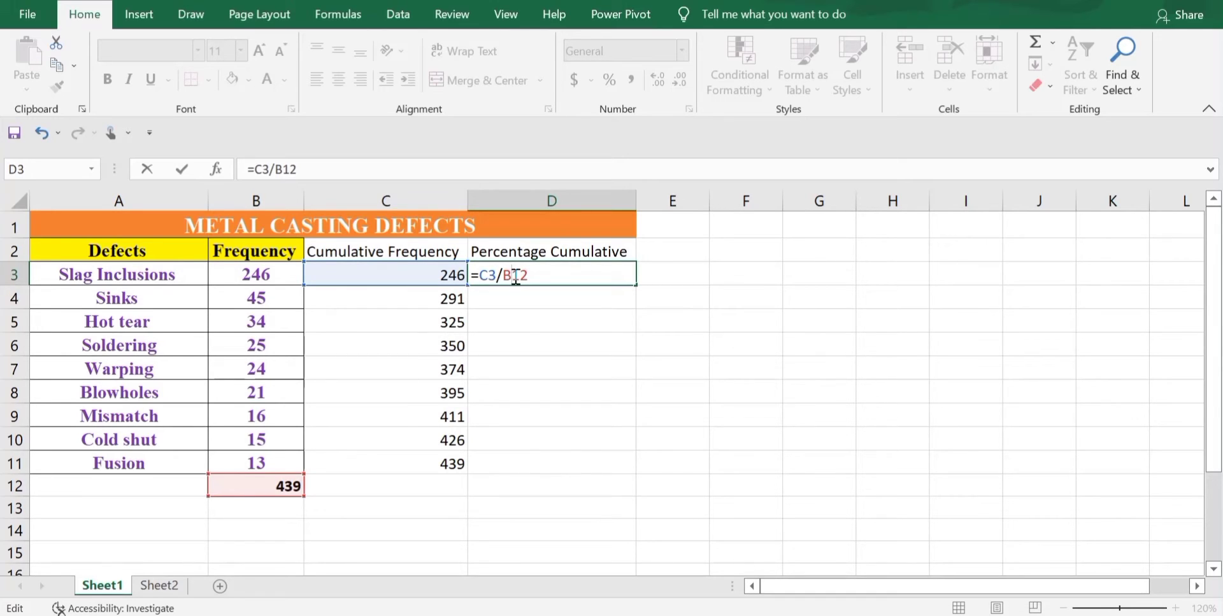
{"action": "type", "text": "$"}
{"action": "key", "text": "Left"}
{"action": "key", "text": "Left"}
{"action": "type", "text": "$"}
{"action": "key", "text": "Right"}
{"action": "key", "text": "Right"}
{"action": "key", "text": "Right"}
{"action": "key", "text": "Right"}
{"action": "key", "text": "Return"}
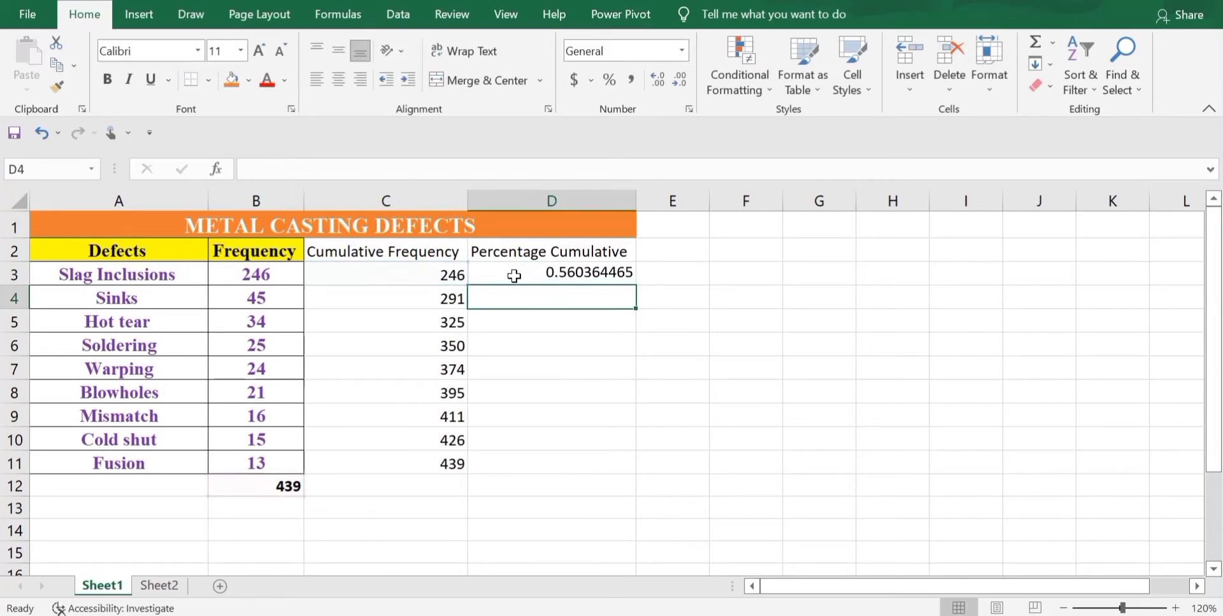
- Format D3 as Percentage with no decimal places and fill it down through D11
{"action": "left_click", "coordinate": [578, 273]}
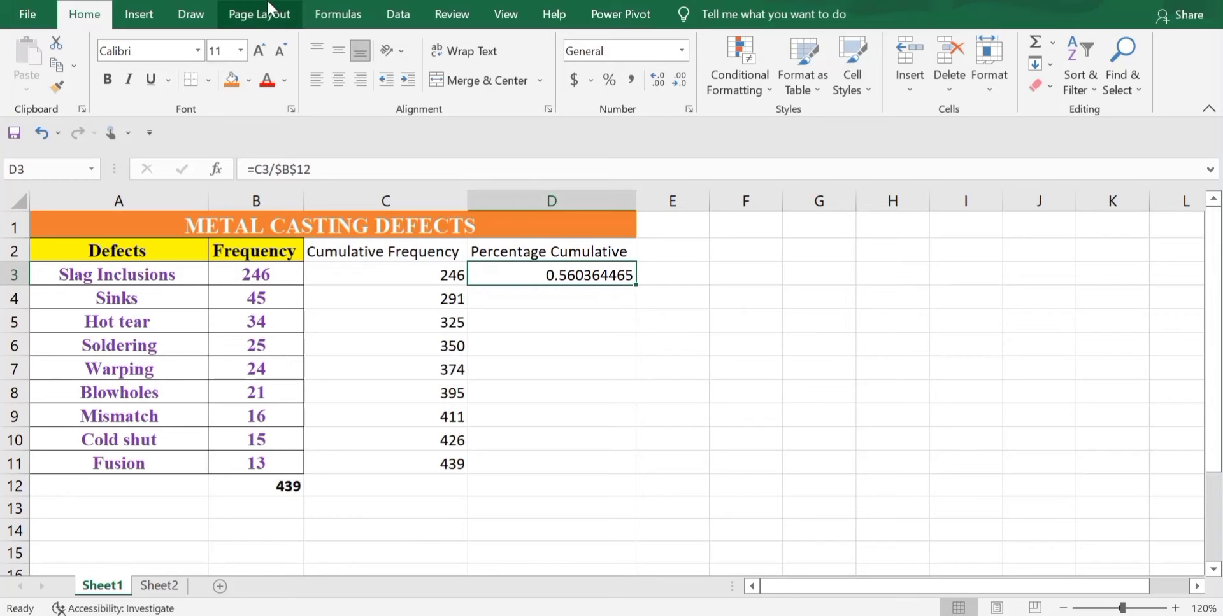
{"action": "left_click", "coordinate": [682, 49]}
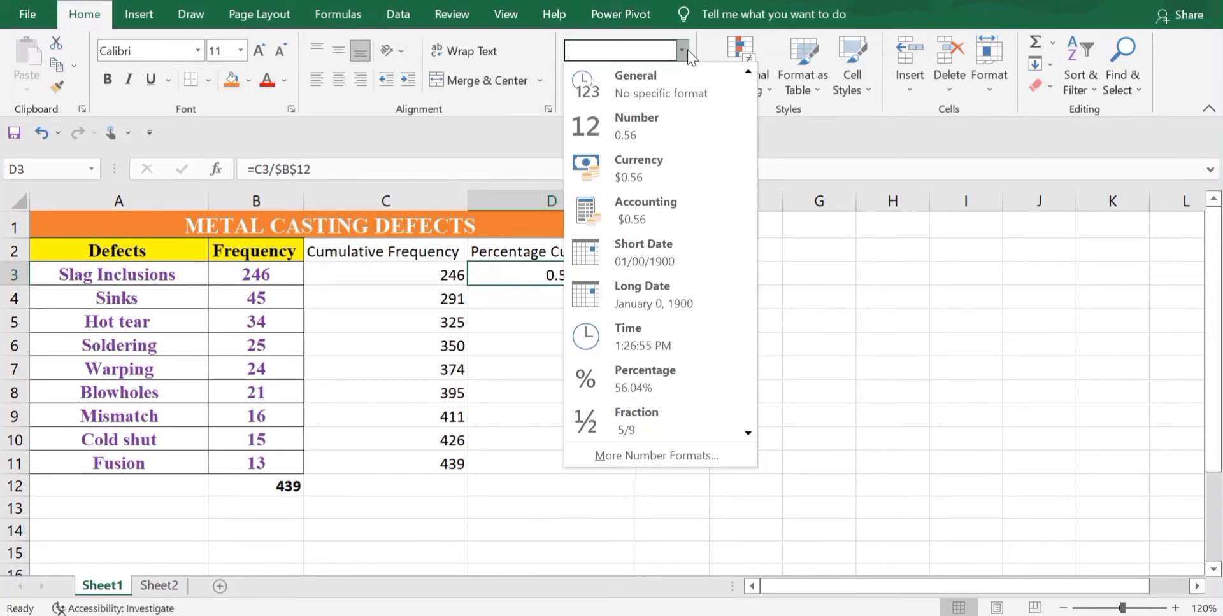
{"action": "left_click", "coordinate": [634, 380]}
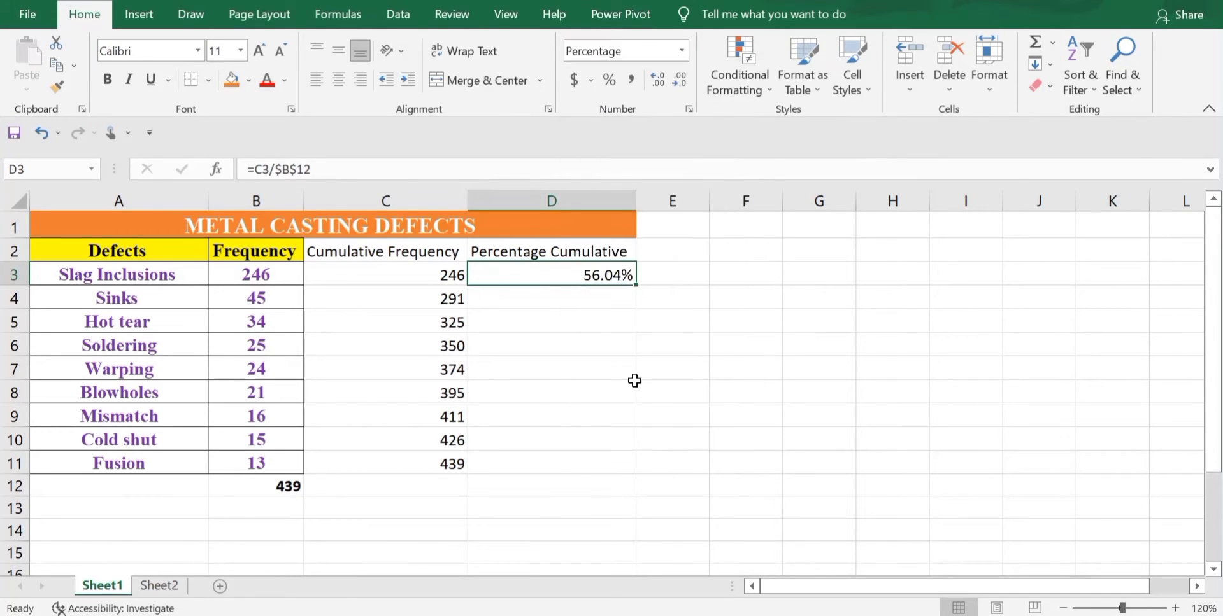
{"action": "left_click", "coordinate": [682, 75]}
{"action": "left_click", "coordinate": [682, 74]}
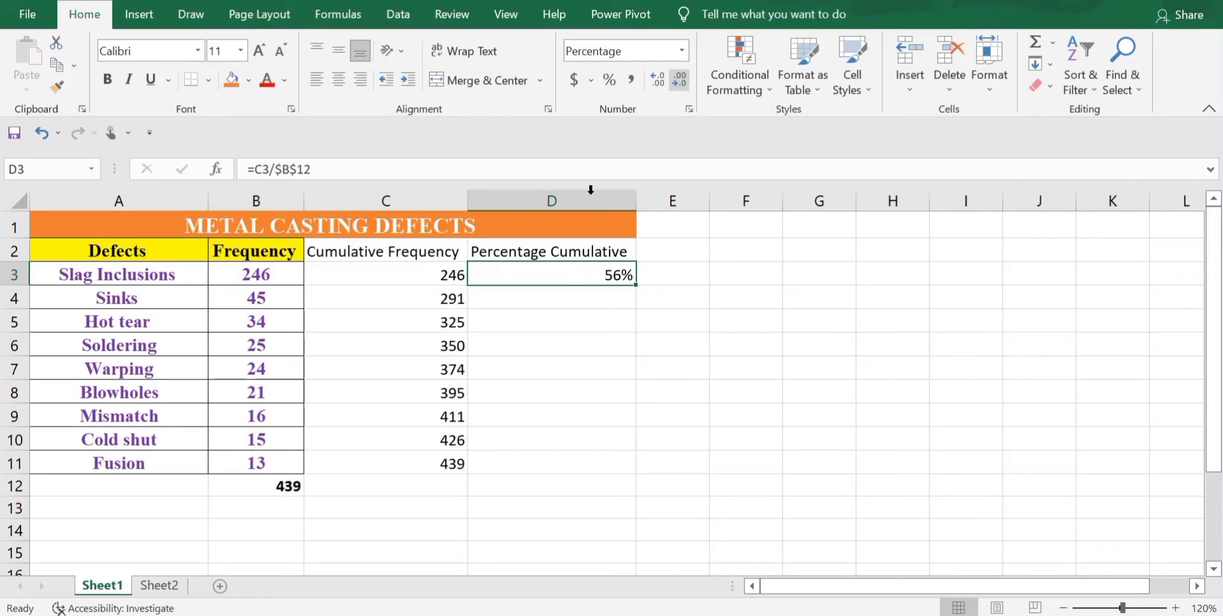
{"action": "double_click", "coordinate": [639, 284]}
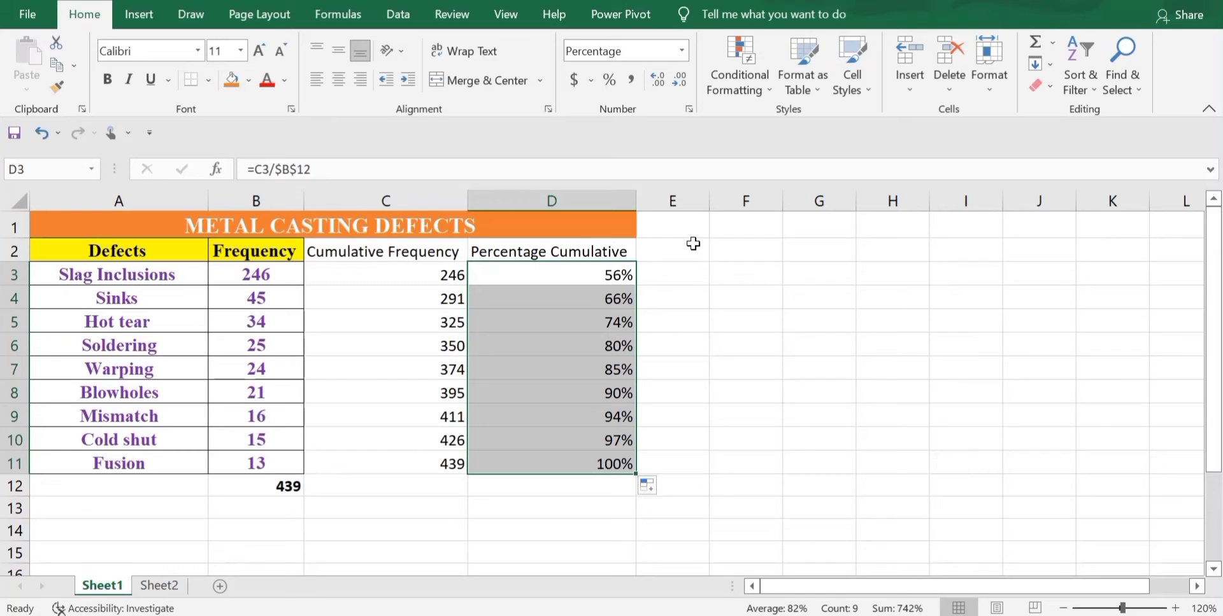
- Insert a 2-D clustered column chart from the range A2:D11 and move it beside the data table
{"action": "left_click", "coordinate": [160, 250]}
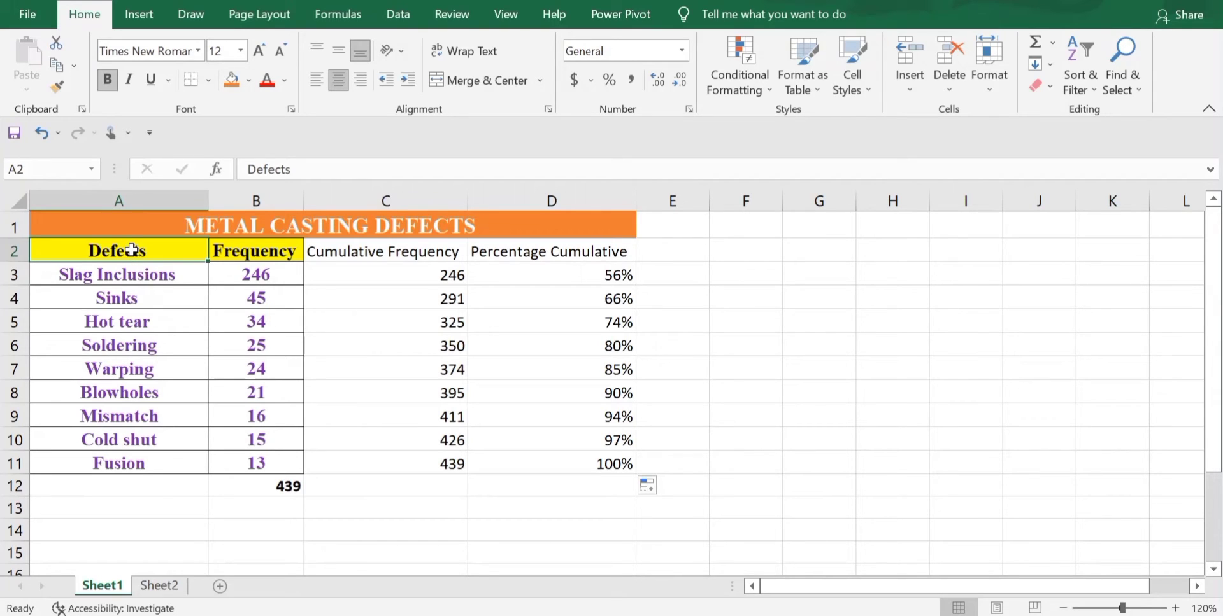
{"action": "key", "text": "ctrl+shift+Right"}
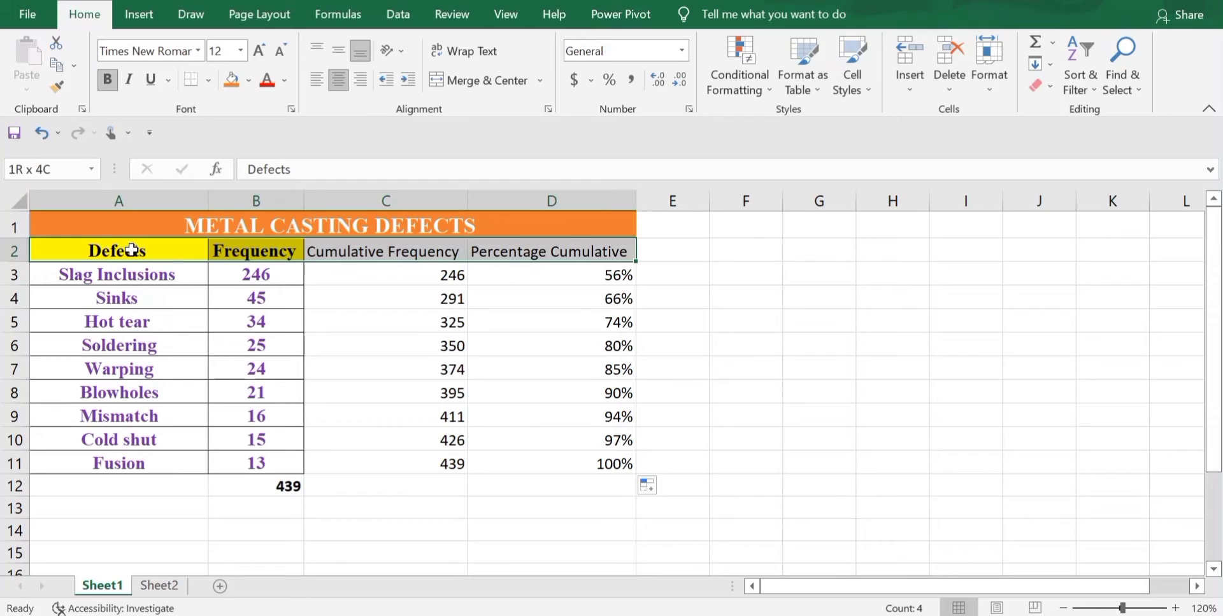
{"action": "key", "text": "ctrl+shift+Down"}
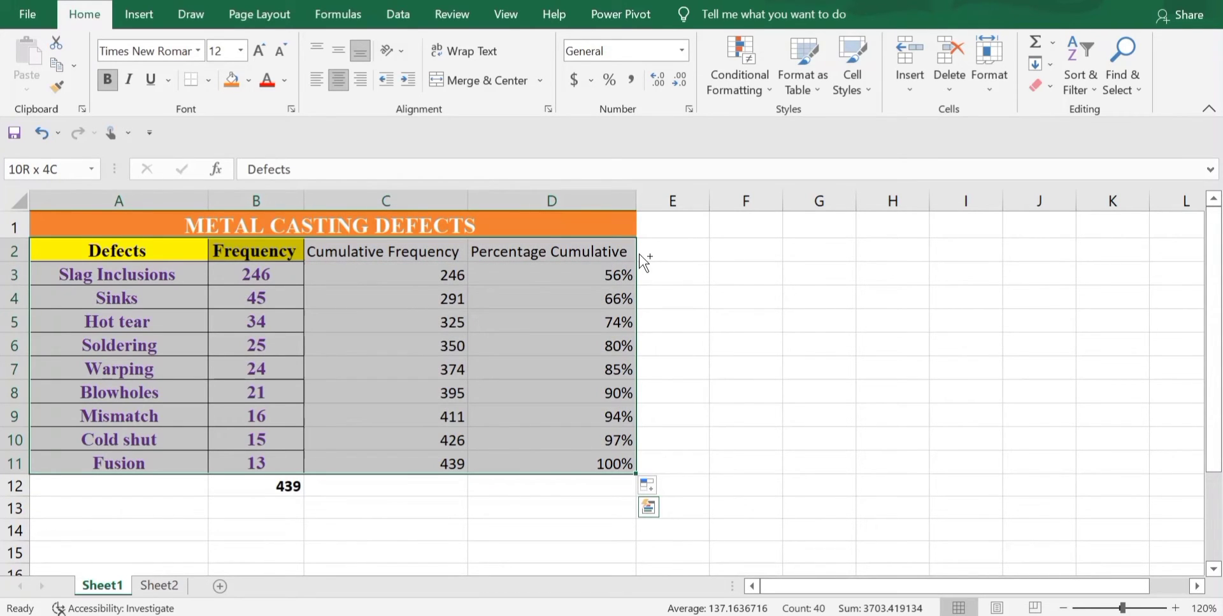
{"action": "left_click", "coordinate": [649, 507]}
{"action": "left_click", "coordinate": [558, 361]}
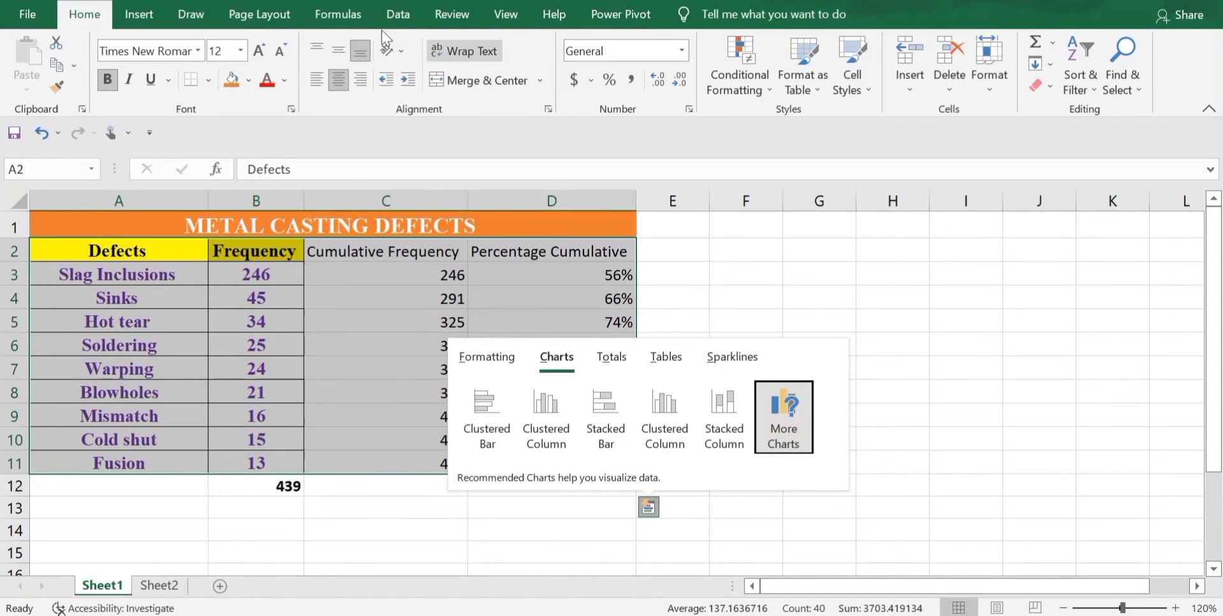
{"action": "left_click", "coordinate": [145, 18]}
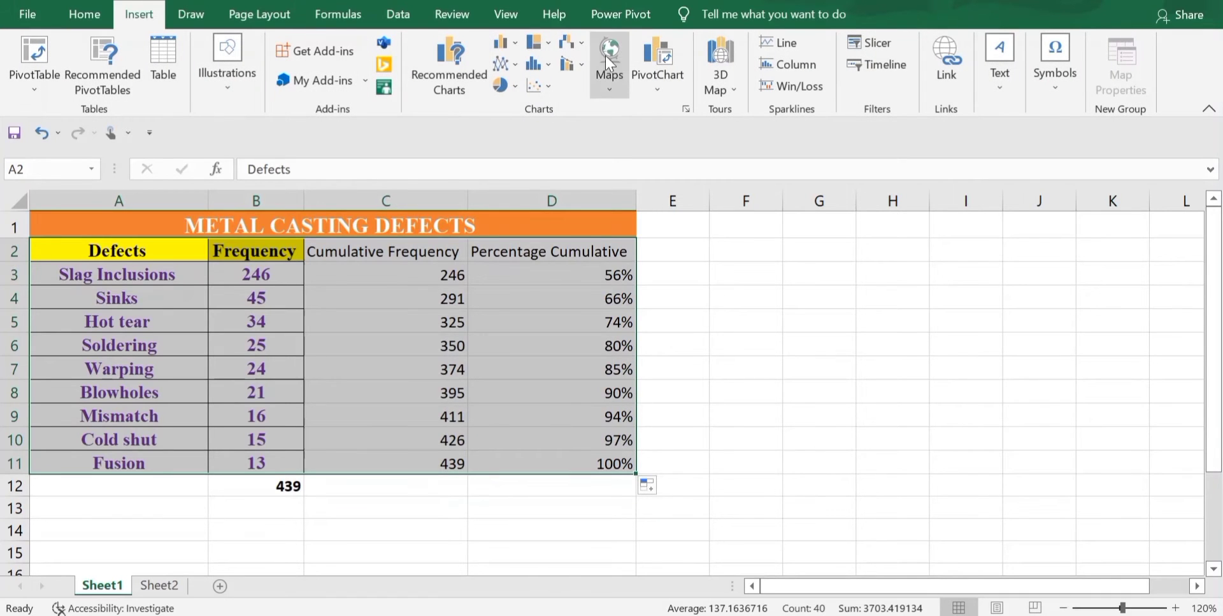
{"action": "left_click", "coordinate": [514, 42]}
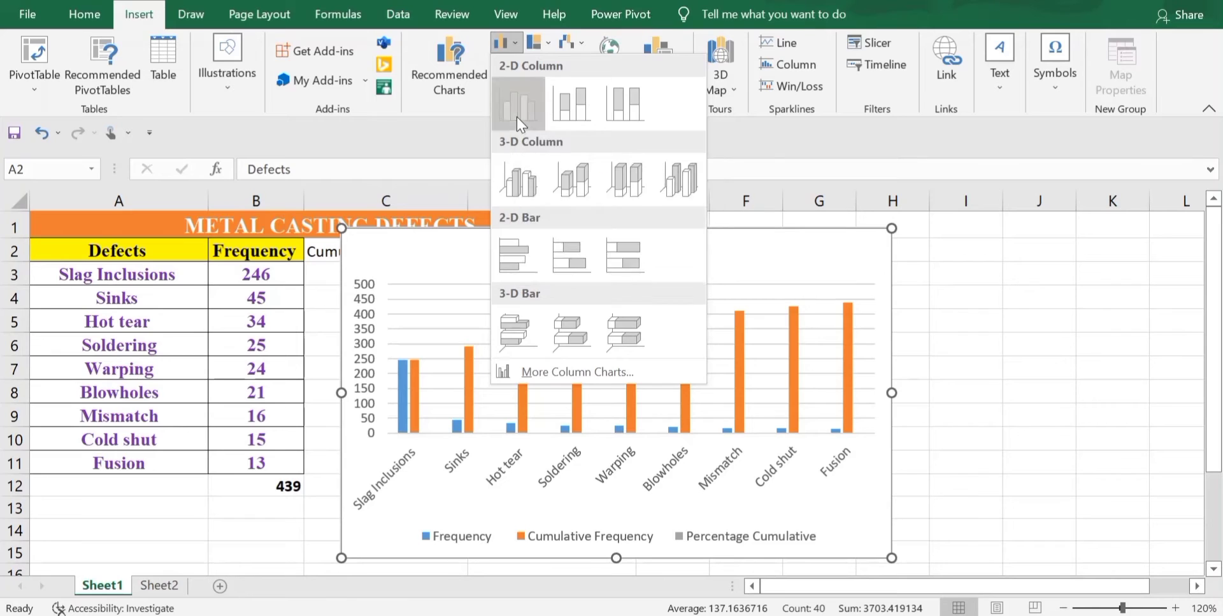
{"action": "left_click", "coordinate": [517, 117]}
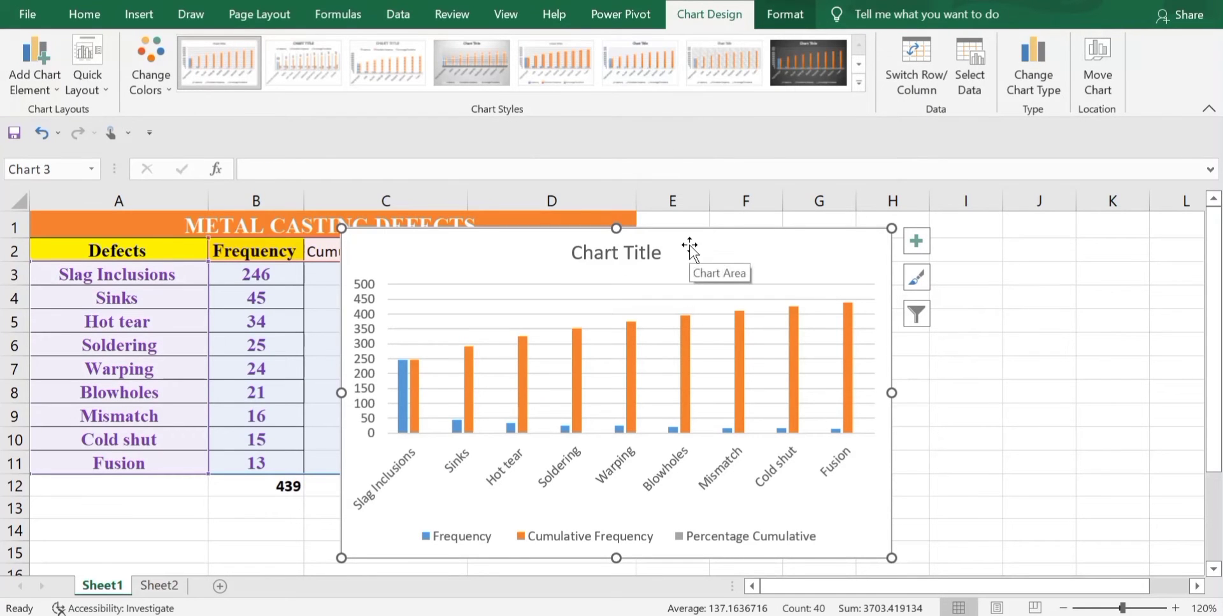
{"action": "left_click_drag", "start_coordinate": [690, 247], "coordinate": [1000, 246]}
{"action": "left_click_drag", "start_coordinate": [824, 591], "coordinate": [900, 579]}
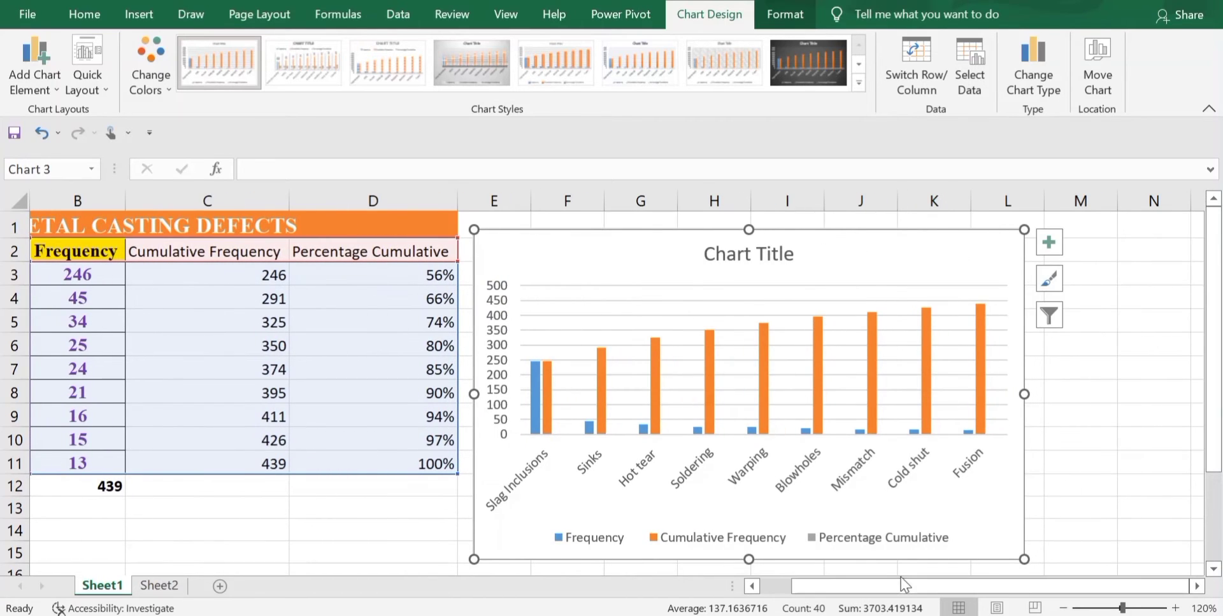
- Select the chart's "Percentage Cumulative" series for formatting and plot it on the secondary axis
{"action": "left_click", "coordinate": [767, 402]}
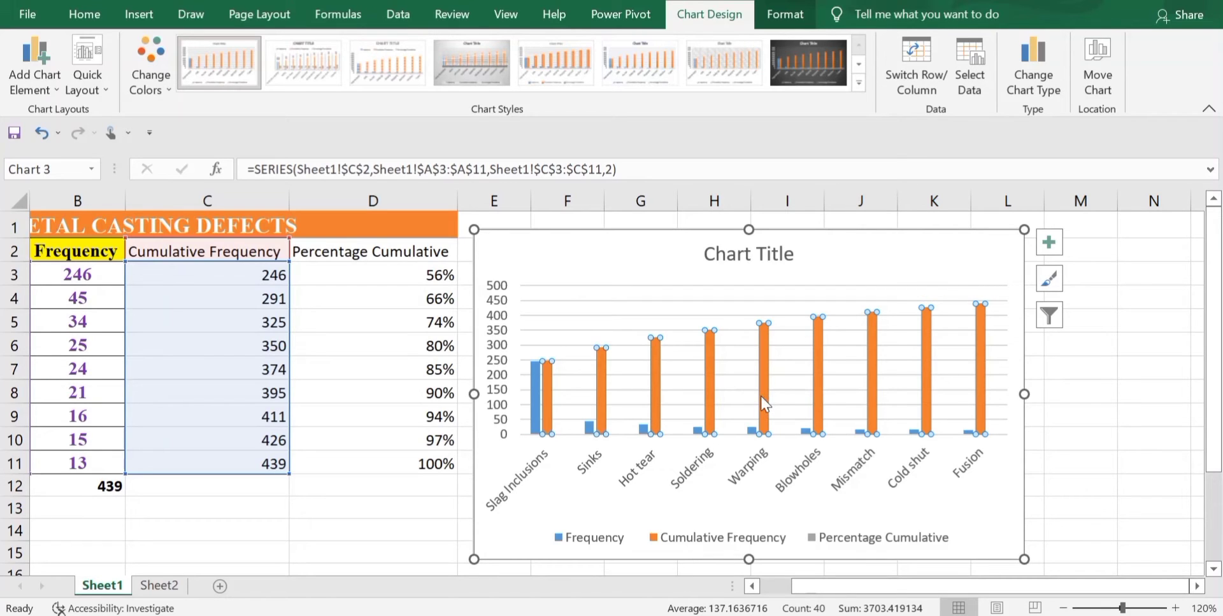
{"action": "double_click", "coordinate": [763, 399]}
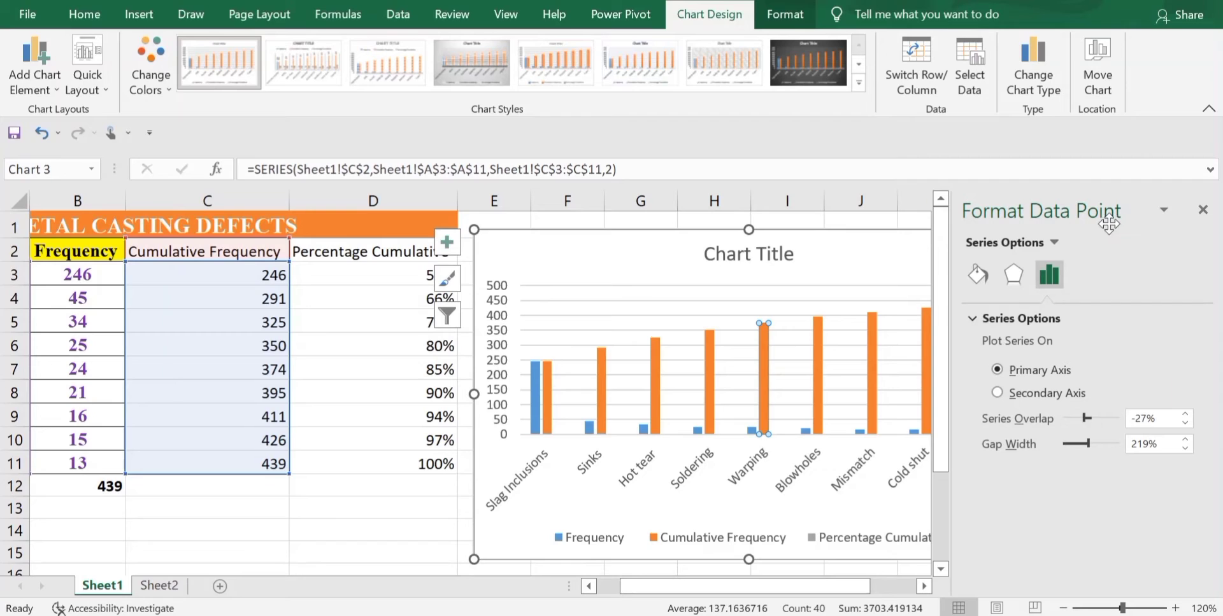
{"action": "left_click", "coordinate": [1054, 244]}
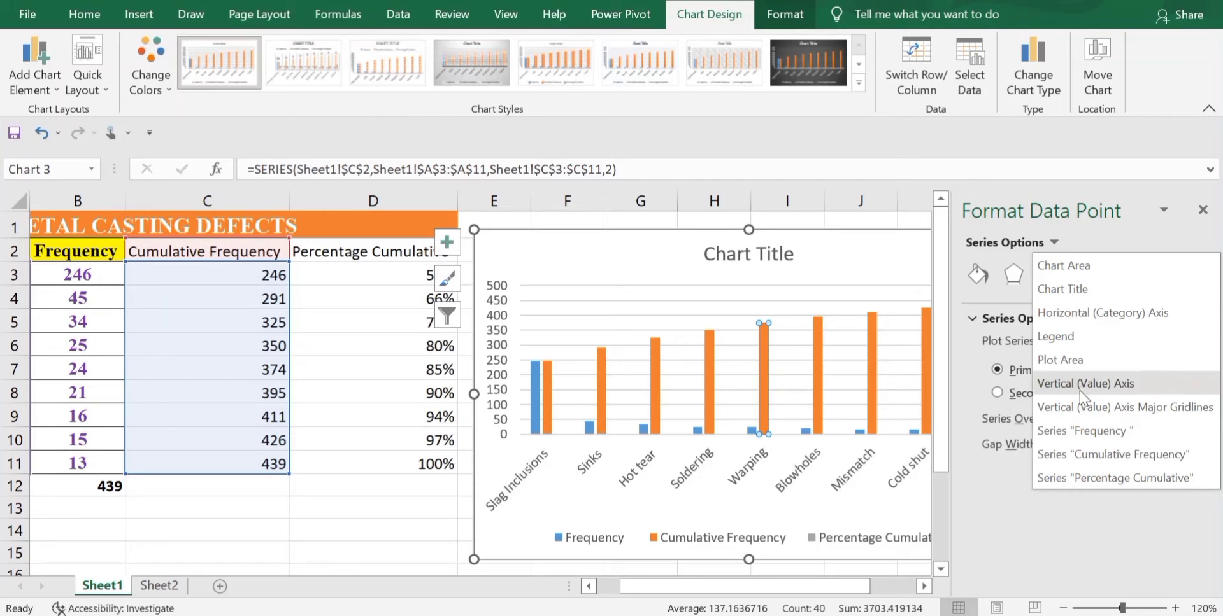
{"action": "left_click", "coordinate": [1116, 479]}
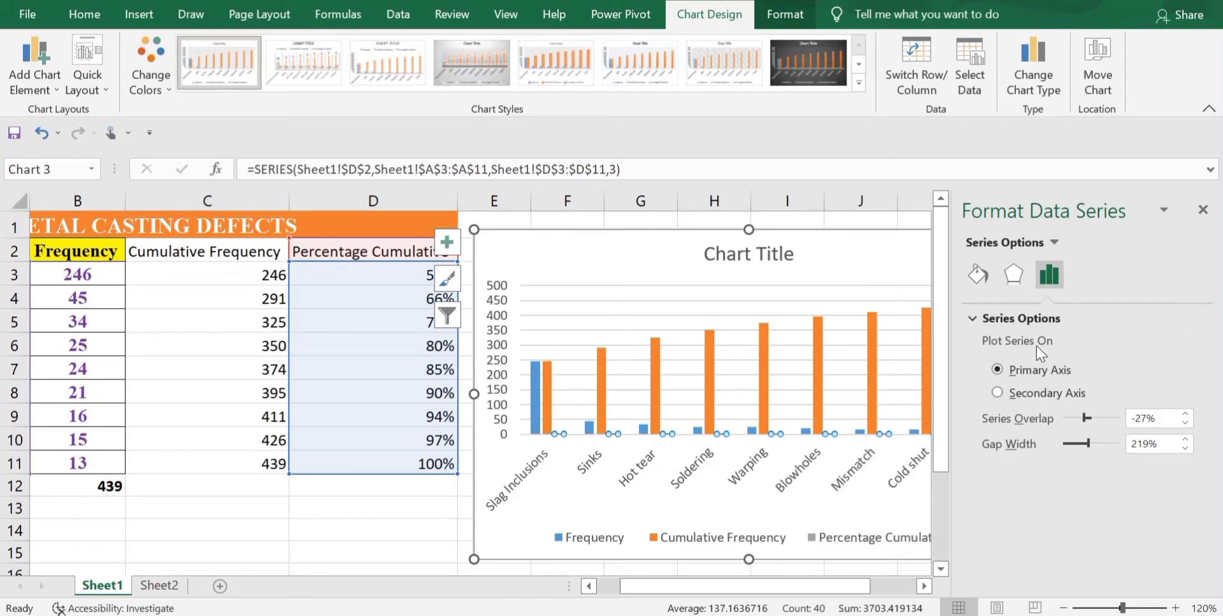
{"action": "left_click", "coordinate": [1019, 396]}
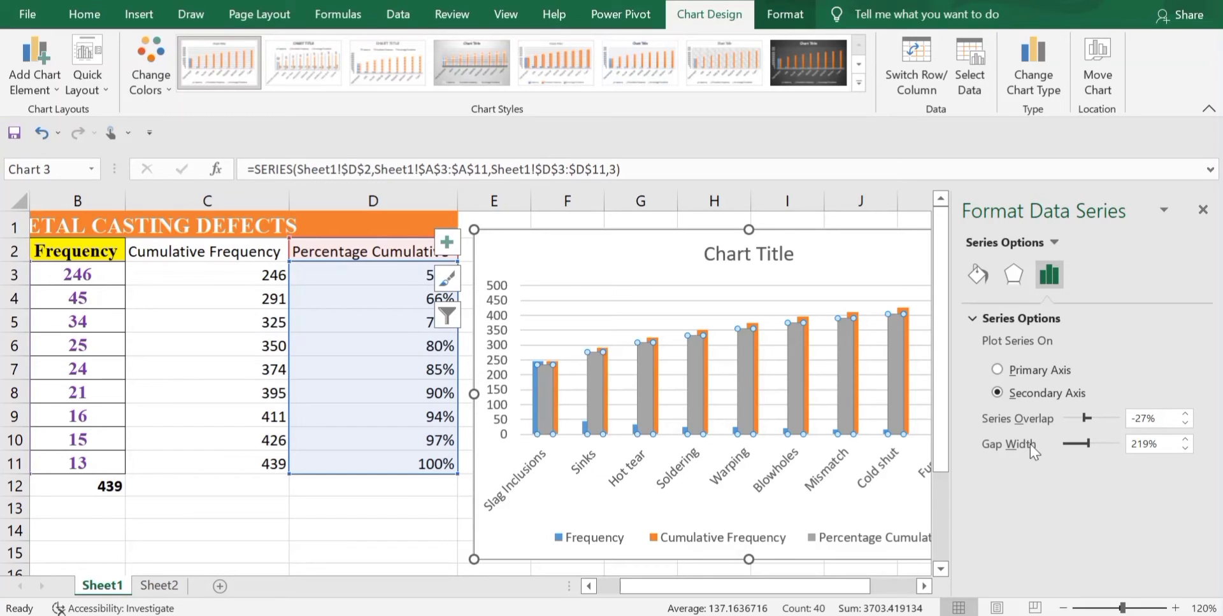
- Change the chart type of the "Percentage Cumulative" series to Line with Markers, keeping it on the secondary axis
{"action": "right_click", "coordinate": [844, 395]}
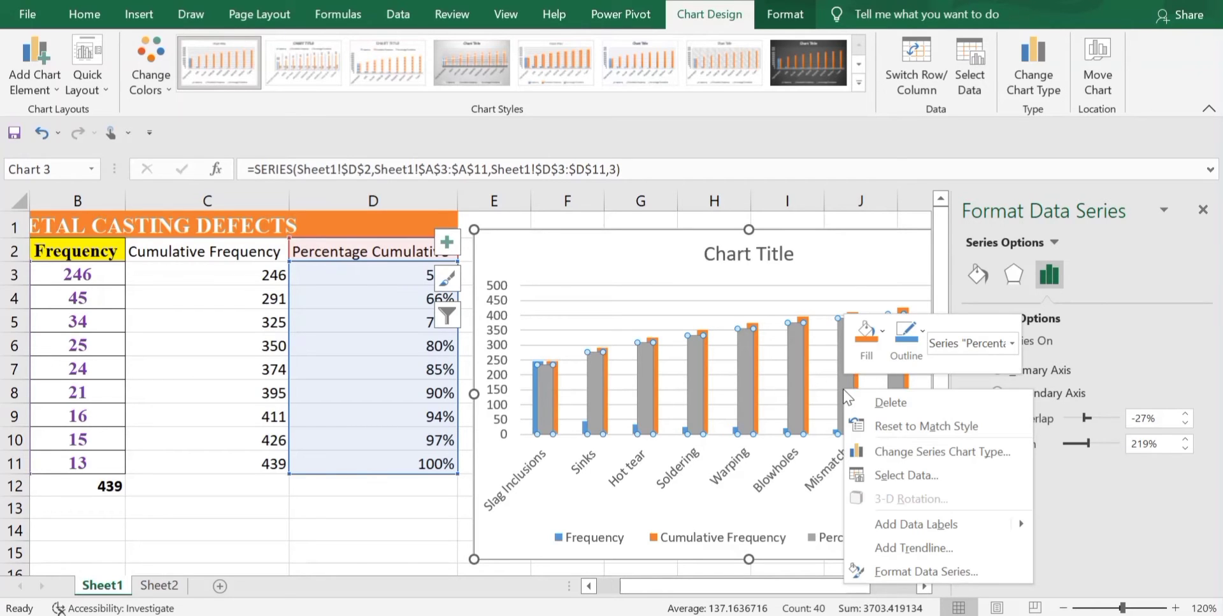
{"action": "left_click", "coordinate": [928, 453]}
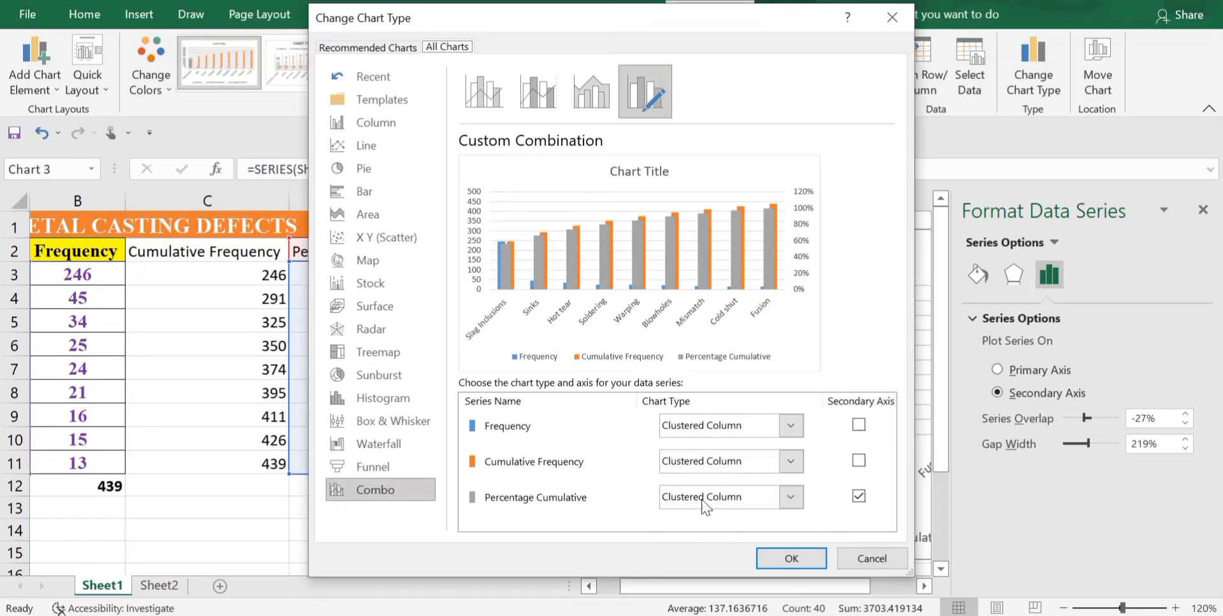
{"action": "left_click", "coordinate": [792, 498]}
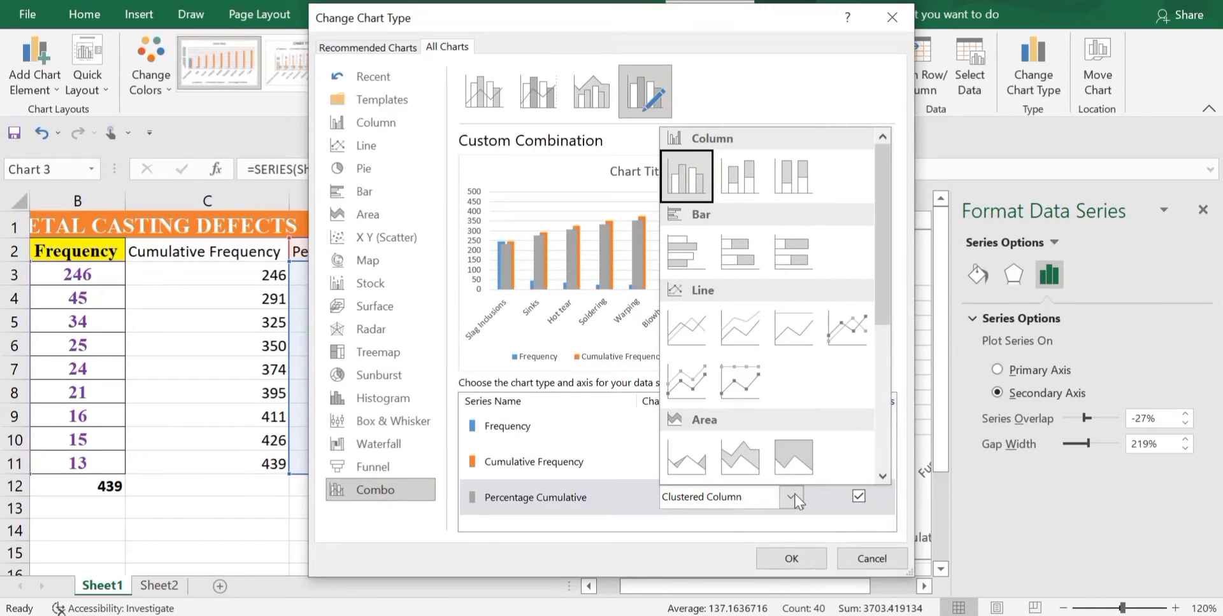
{"action": "left_click", "coordinate": [846, 330]}
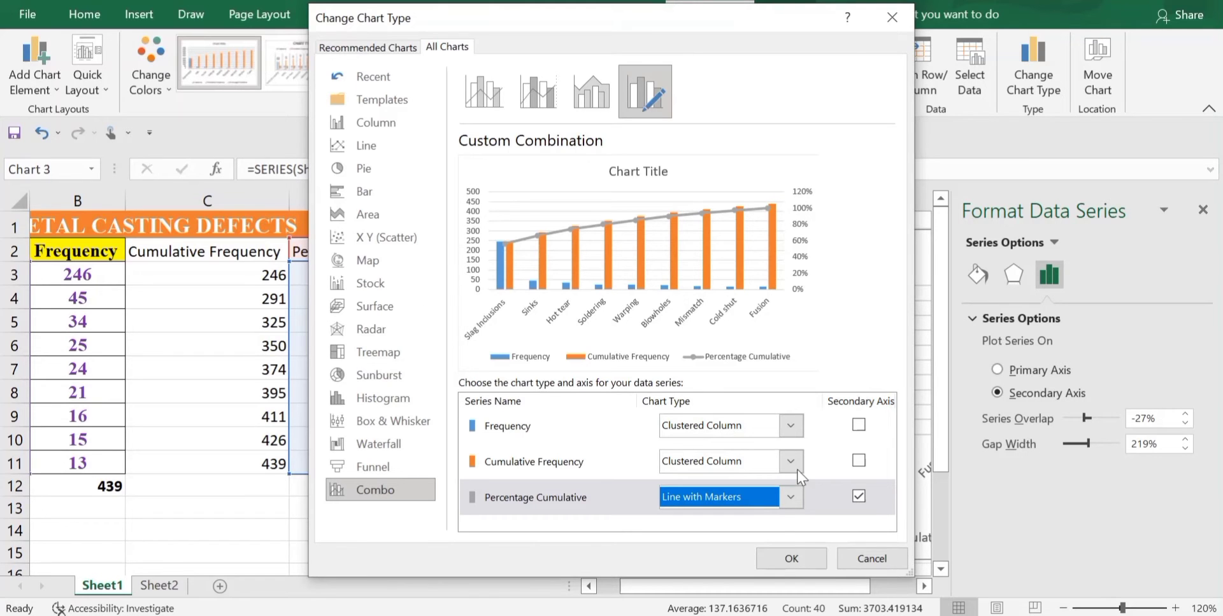
{"action": "left_click", "coordinate": [790, 557]}
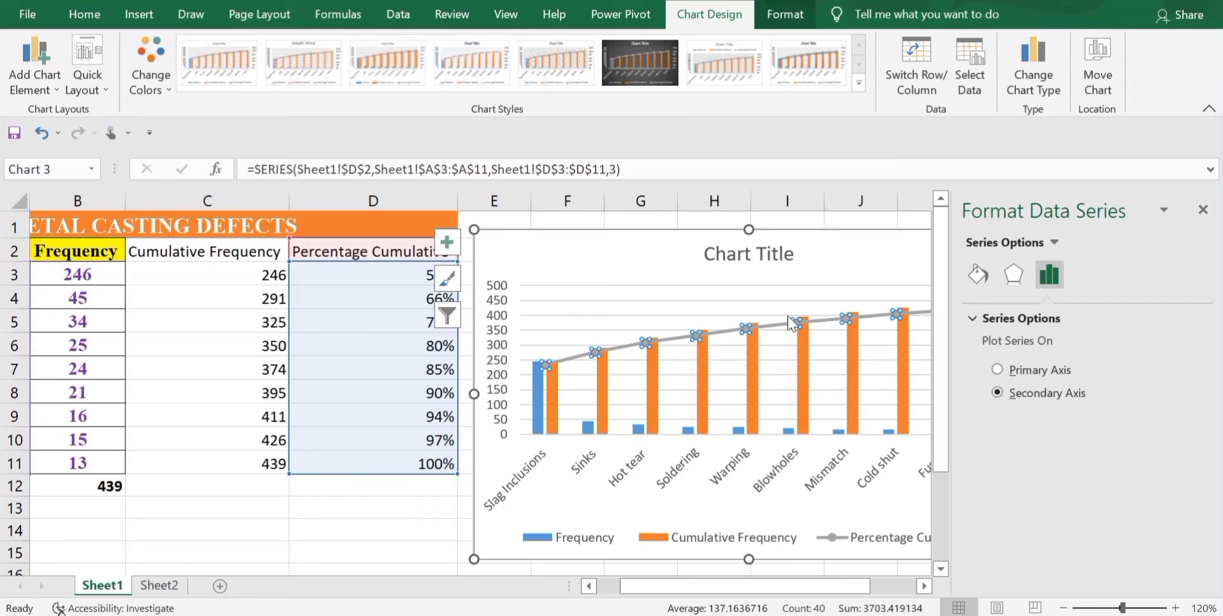
- Delete the "Cumulative Frequency" series from the chart and apply the dark chart style Style 6
{"action": "left_click", "coordinate": [754, 382]}
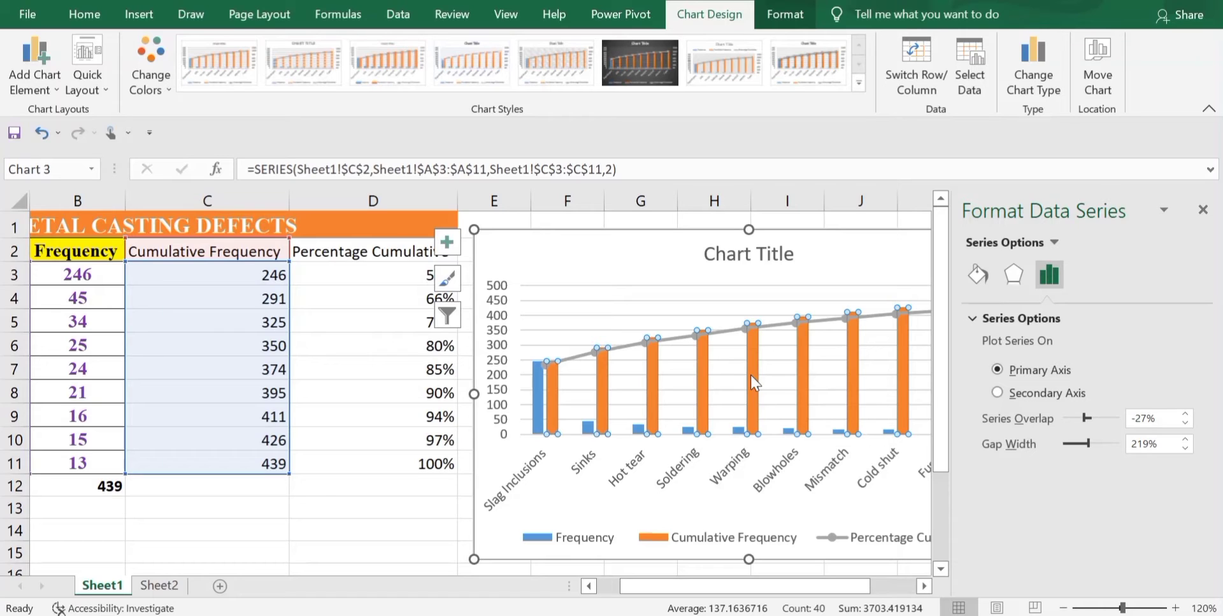
{"action": "key", "text": "Delete"}
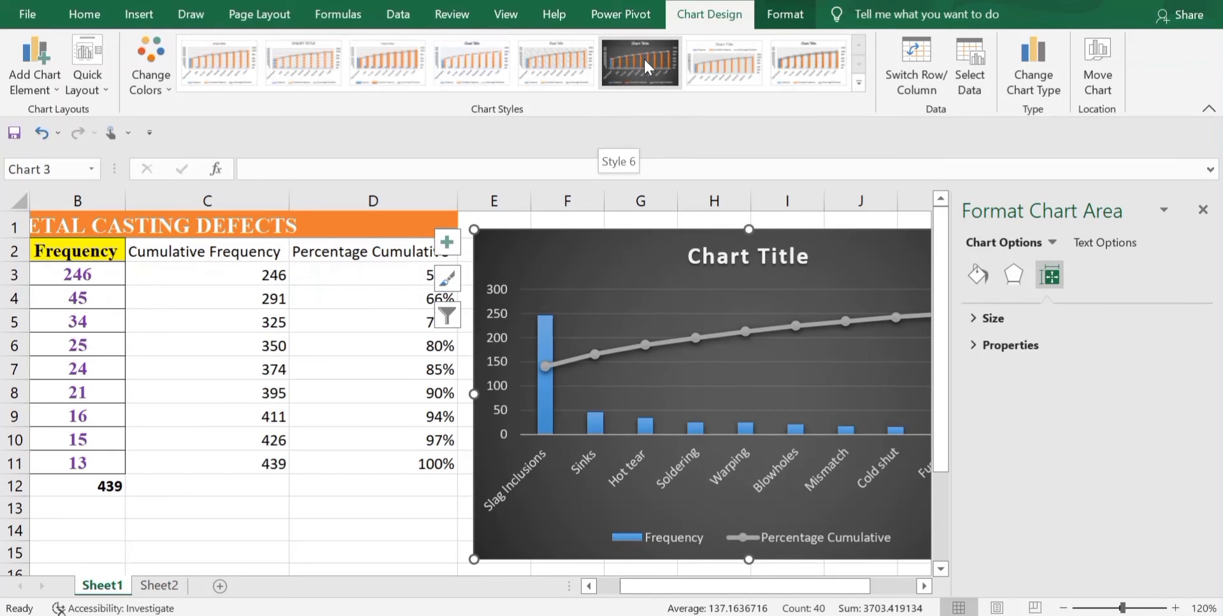
{"action": "left_click", "coordinate": [643, 58]}
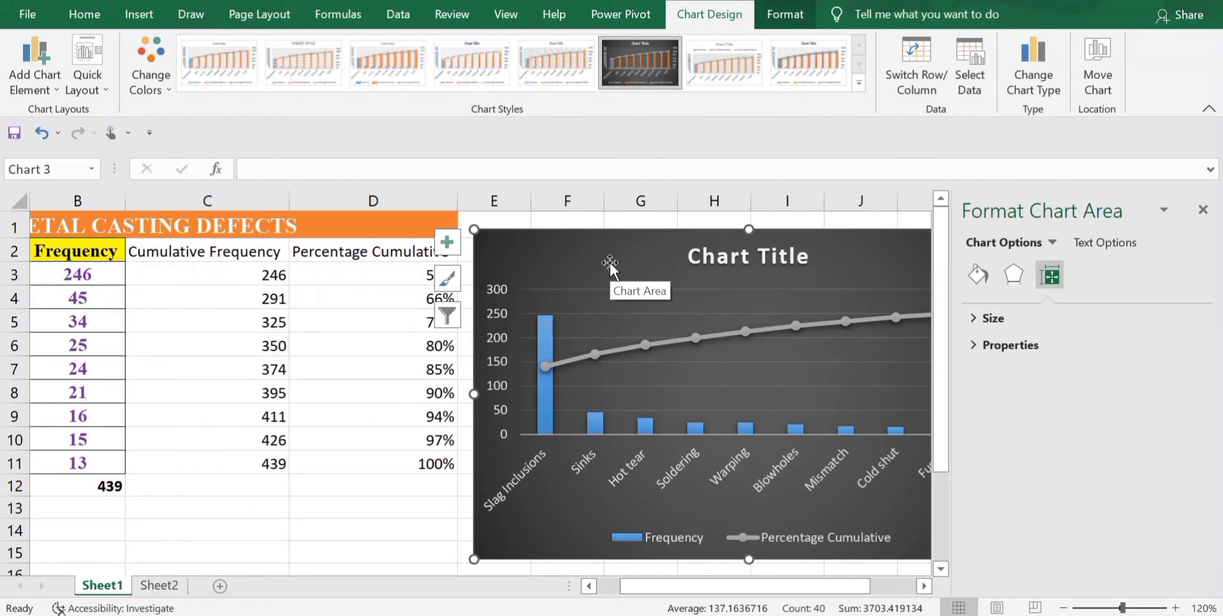
- Fill the "Frequency" columns in the chart with the gold theme color
{"action": "left_click", "coordinate": [543, 341]}
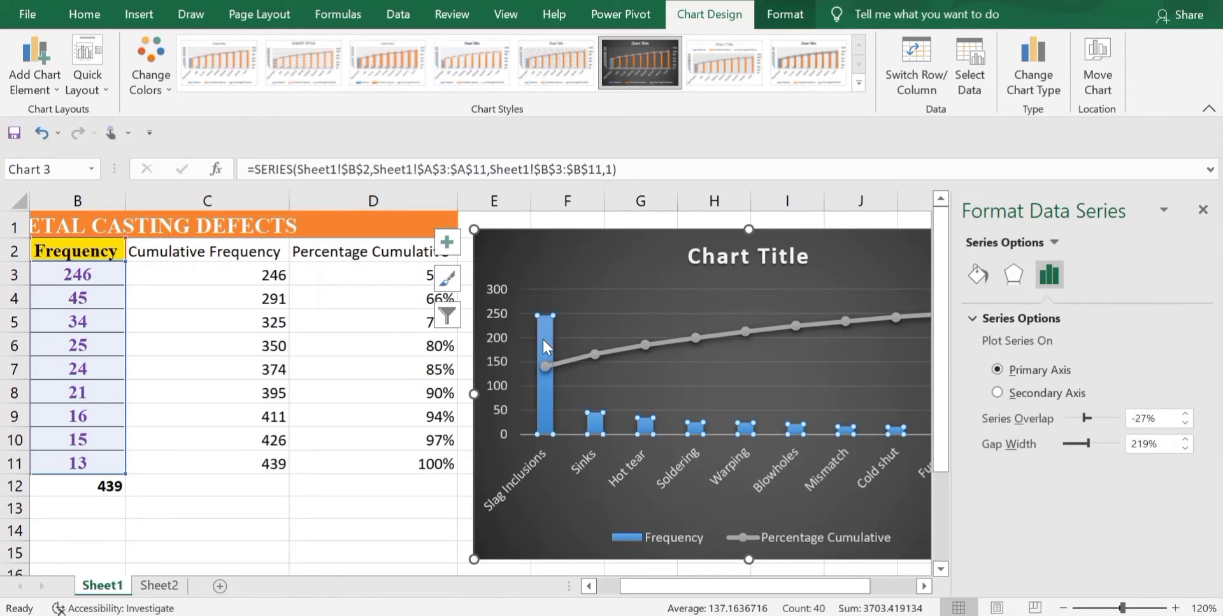
{"action": "left_click", "coordinate": [80, 16]}
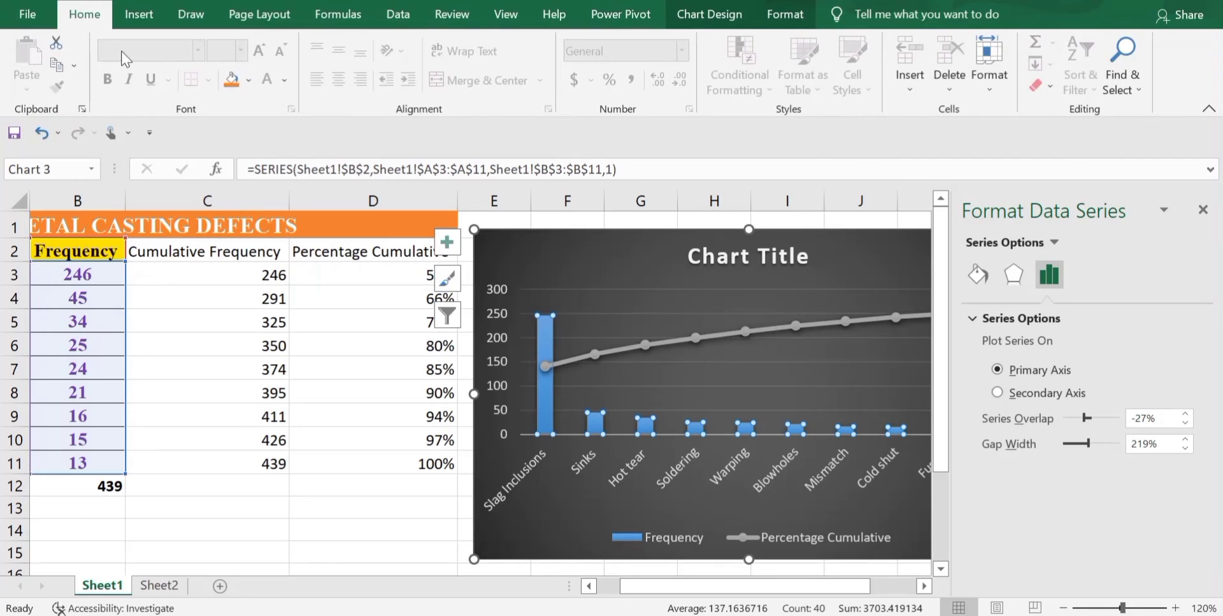
{"action": "left_click", "coordinate": [249, 80]}
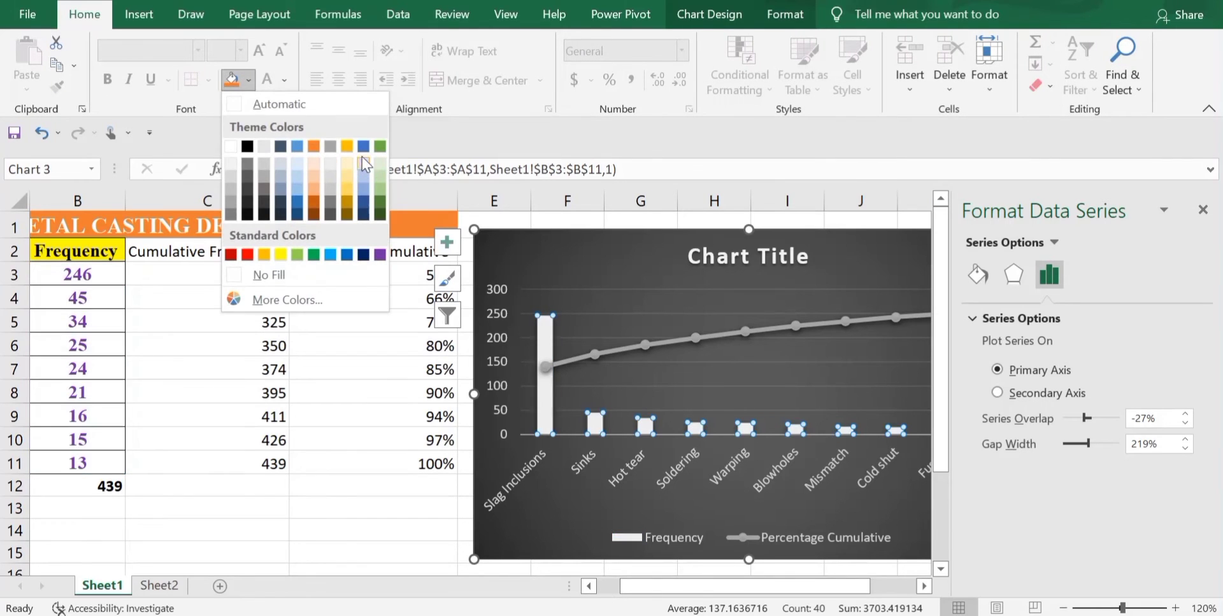
{"action": "left_click", "coordinate": [346, 147]}
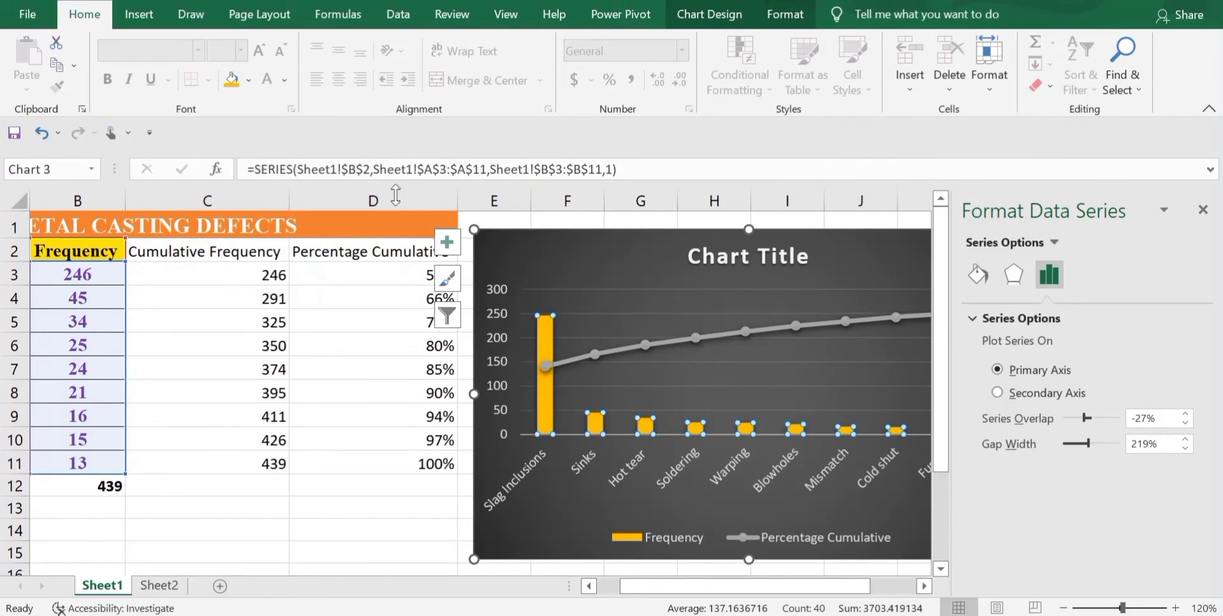
- Set the line color of the "Percentage Cumulative" series to the standard dark blue
{"action": "left_click", "coordinate": [581, 352]}
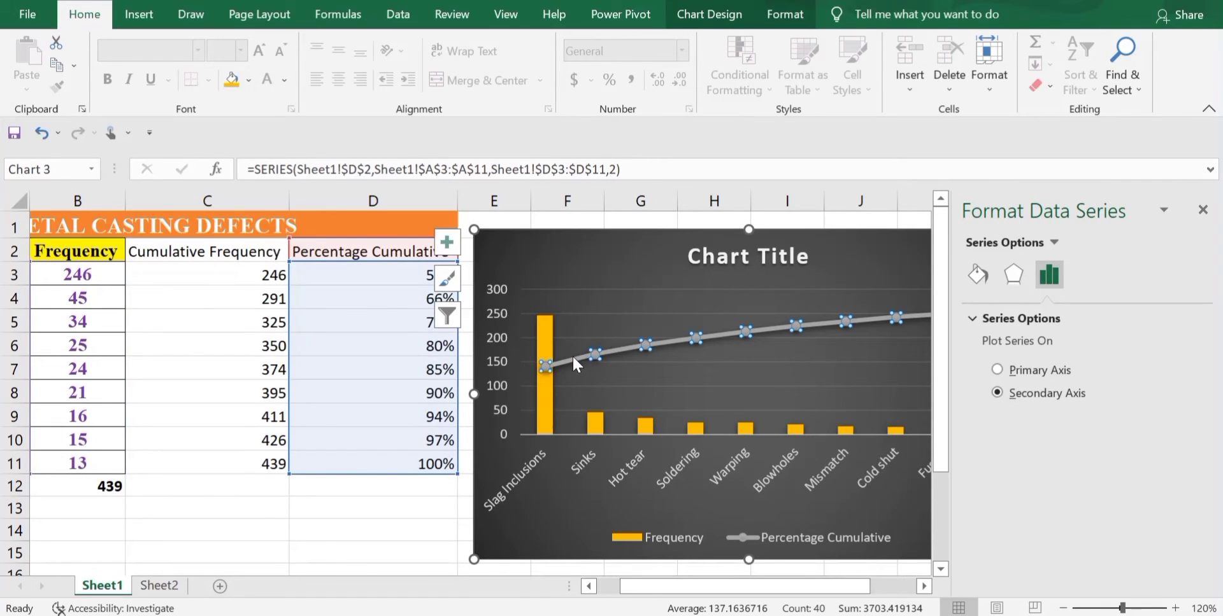
{"action": "left_click", "coordinate": [983, 275]}
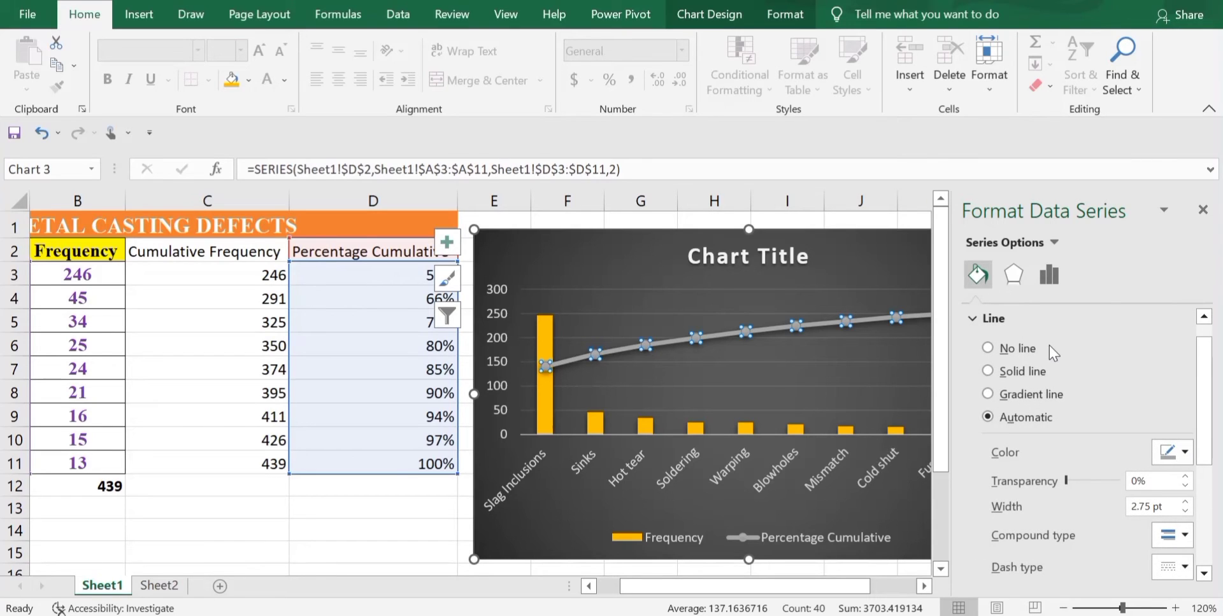
{"action": "scroll", "coordinate": [1049, 346], "scroll_direction": "down", "scroll_amount": 3}
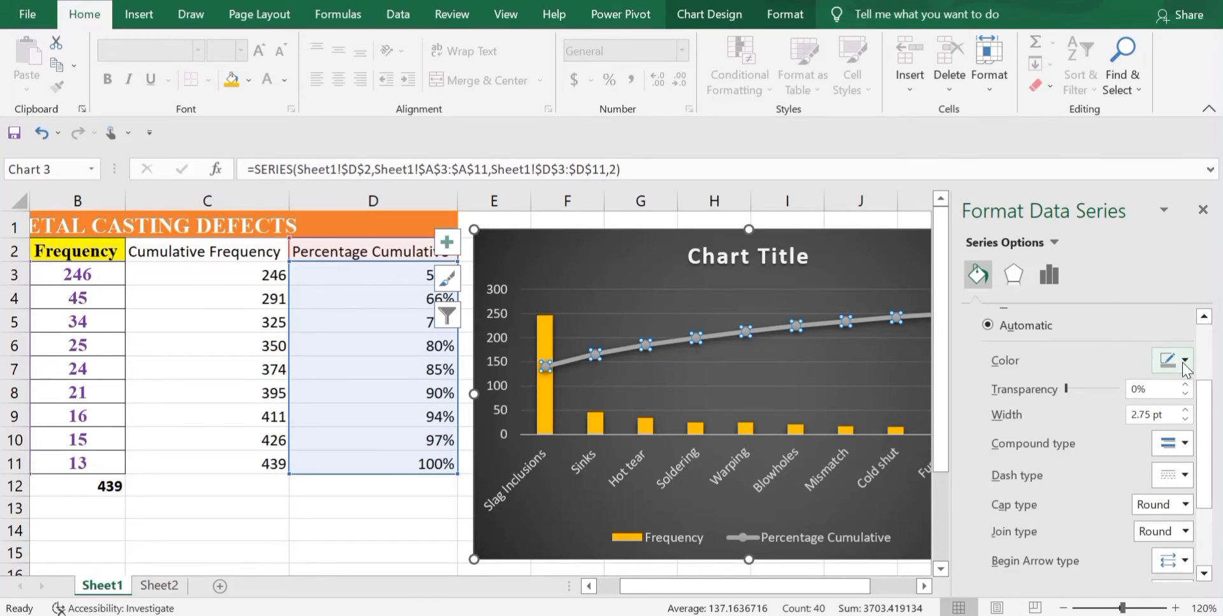
{"action": "left_click", "coordinate": [1182, 361]}
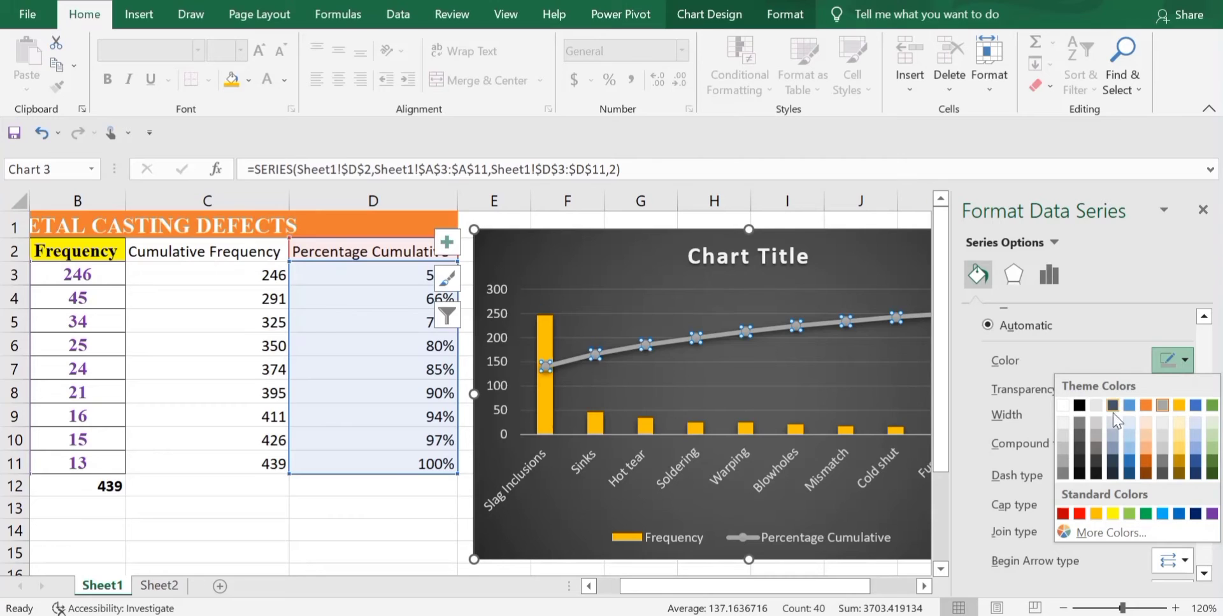
{"action": "left_click", "coordinate": [1195, 514]}
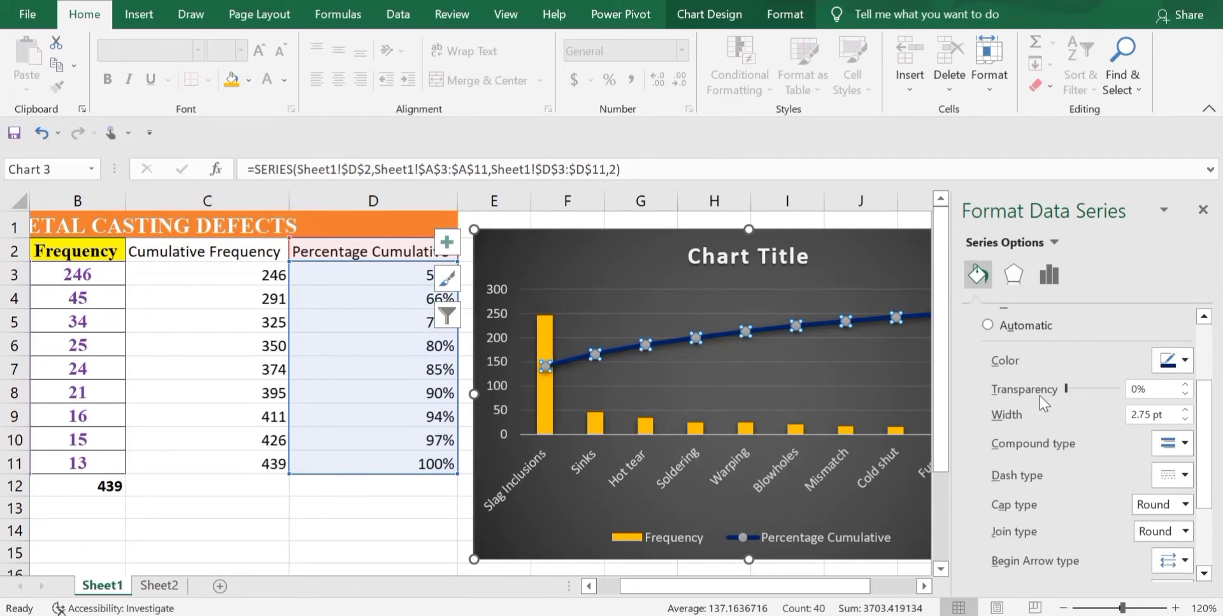
- Set the marker border color of the "Percentage Cumulative" series to the standard orange
{"action": "scroll", "coordinate": [1055, 337], "scroll_direction": "up", "scroll_amount": 3}
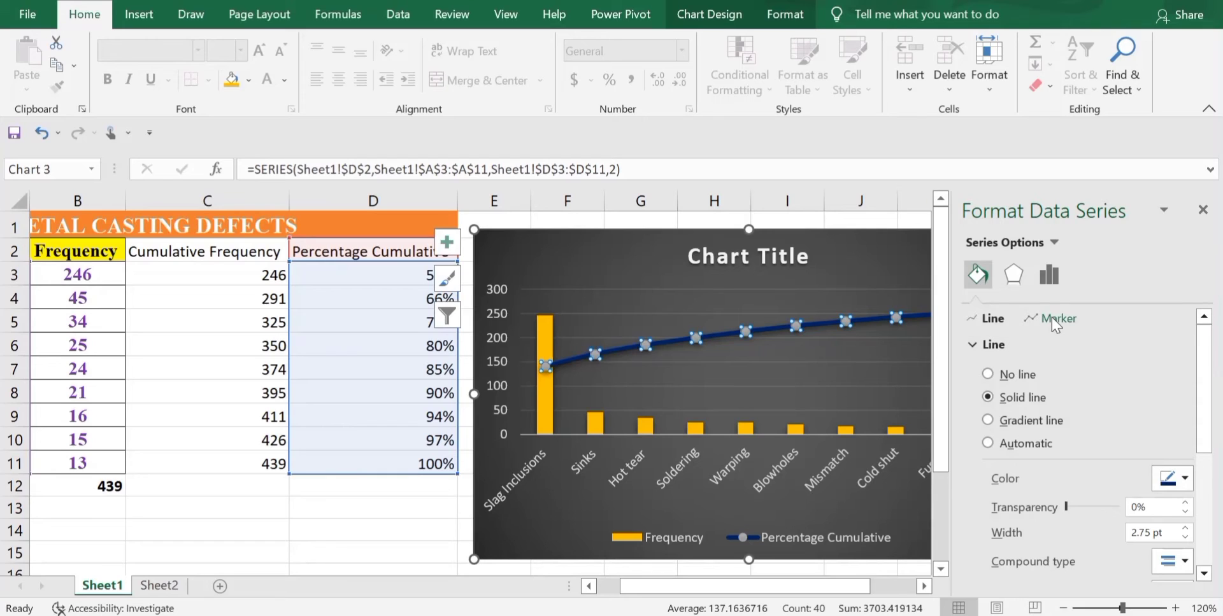
{"action": "left_click", "coordinate": [1052, 317]}
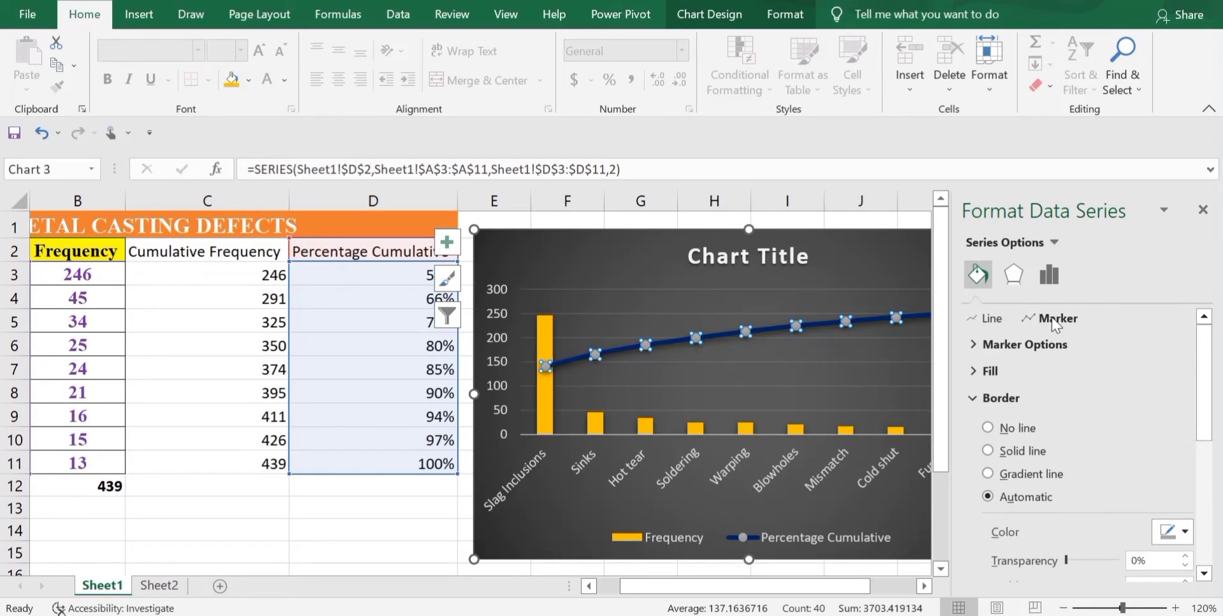
{"action": "scroll", "coordinate": [1045, 455], "scroll_direction": "down", "scroll_amount": 3}
{"action": "scroll", "coordinate": [1045, 454], "scroll_direction": "down", "scroll_amount": 1}
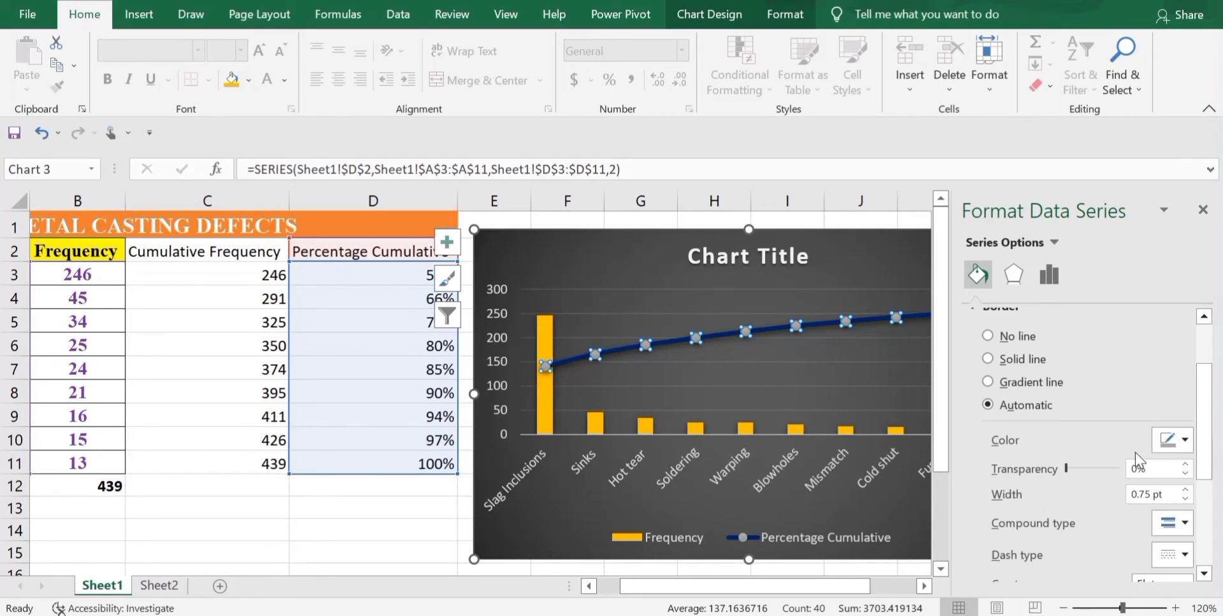
{"action": "left_click", "coordinate": [1173, 439]}
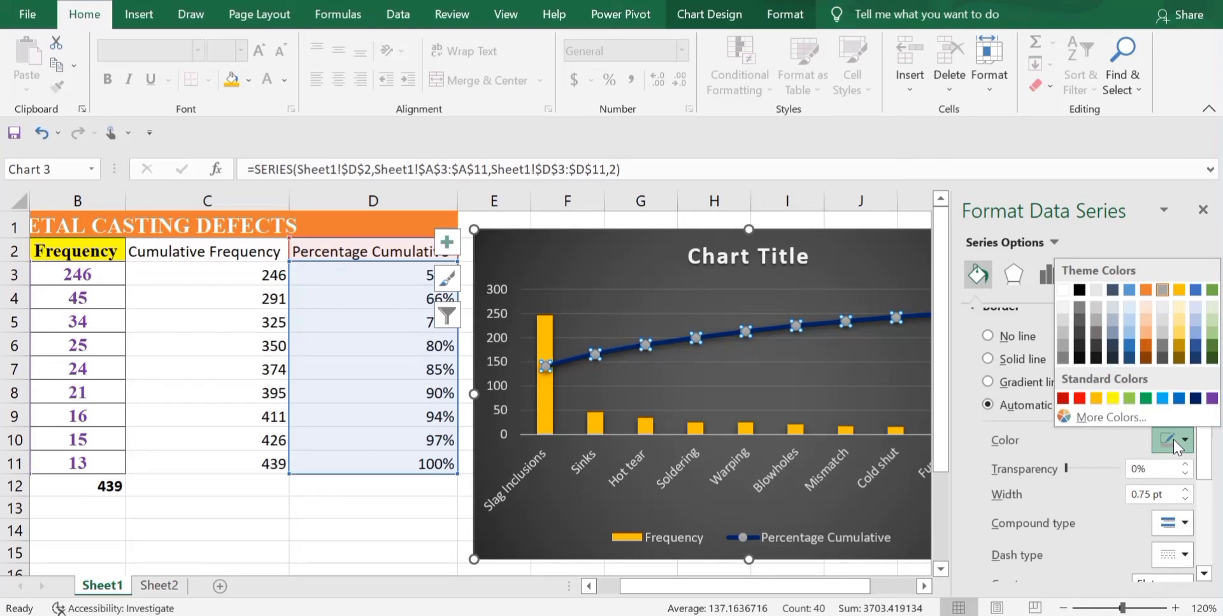
{"action": "left_click", "coordinate": [1091, 397]}
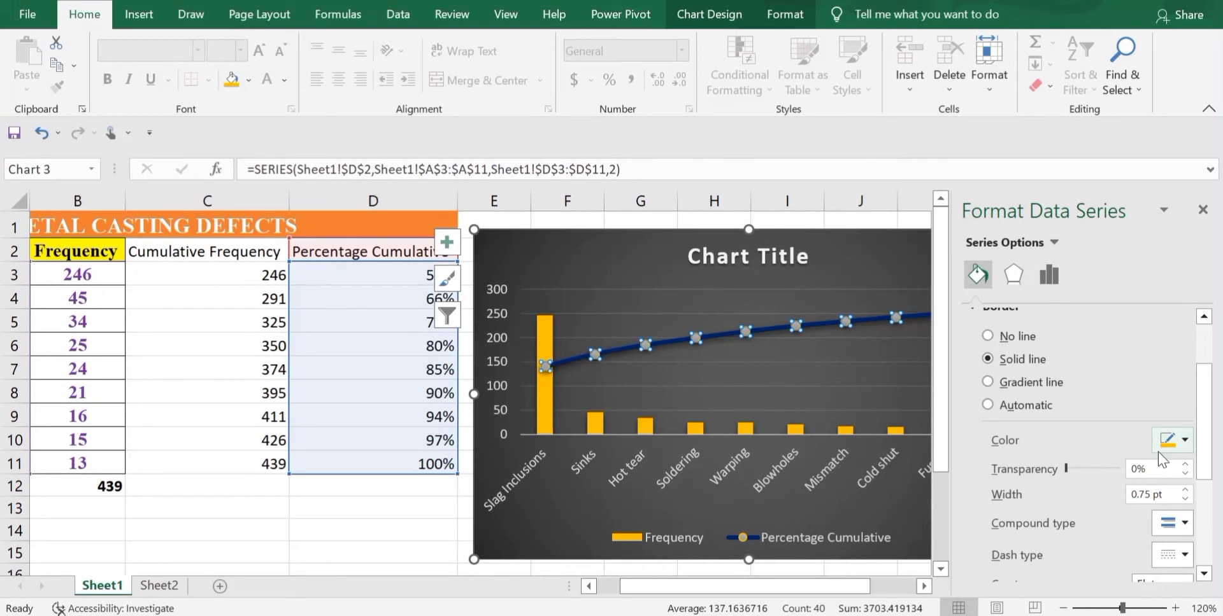
- Give the "Percentage Cumulative" line's markers a solid fill in the standard orange
{"action": "scroll", "coordinate": [1060, 443], "scroll_direction": "up", "scroll_amount": 2}
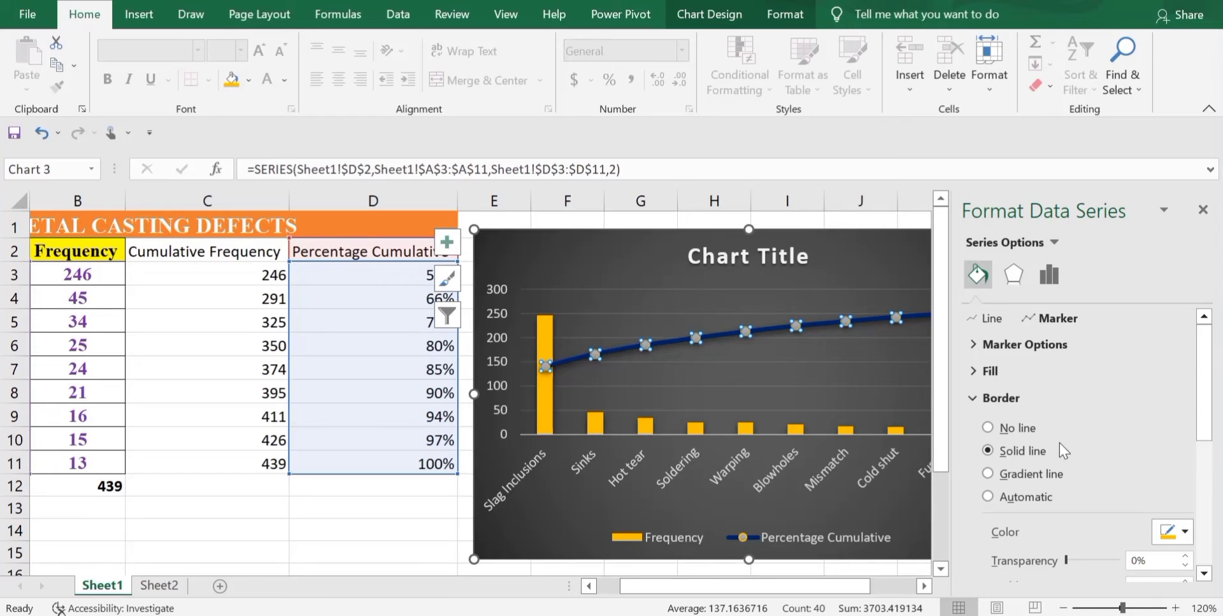
{"action": "left_click", "coordinate": [976, 371]}
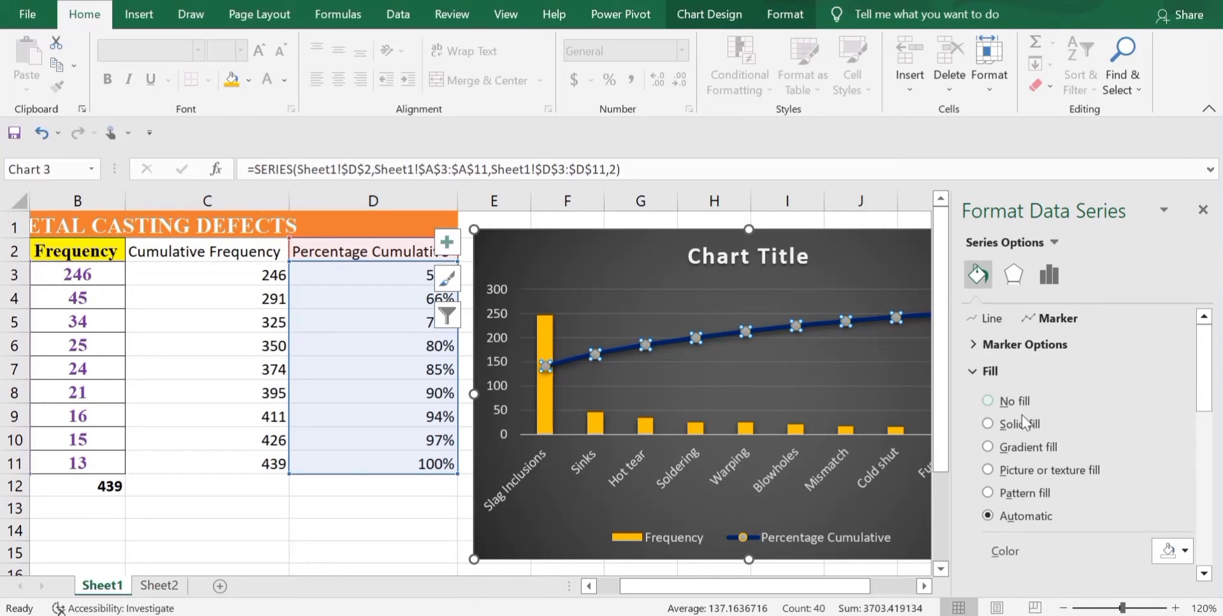
{"action": "left_click", "coordinate": [1032, 426]}
{"action": "scroll", "coordinate": [1032, 428], "scroll_direction": "down", "scroll_amount": 2}
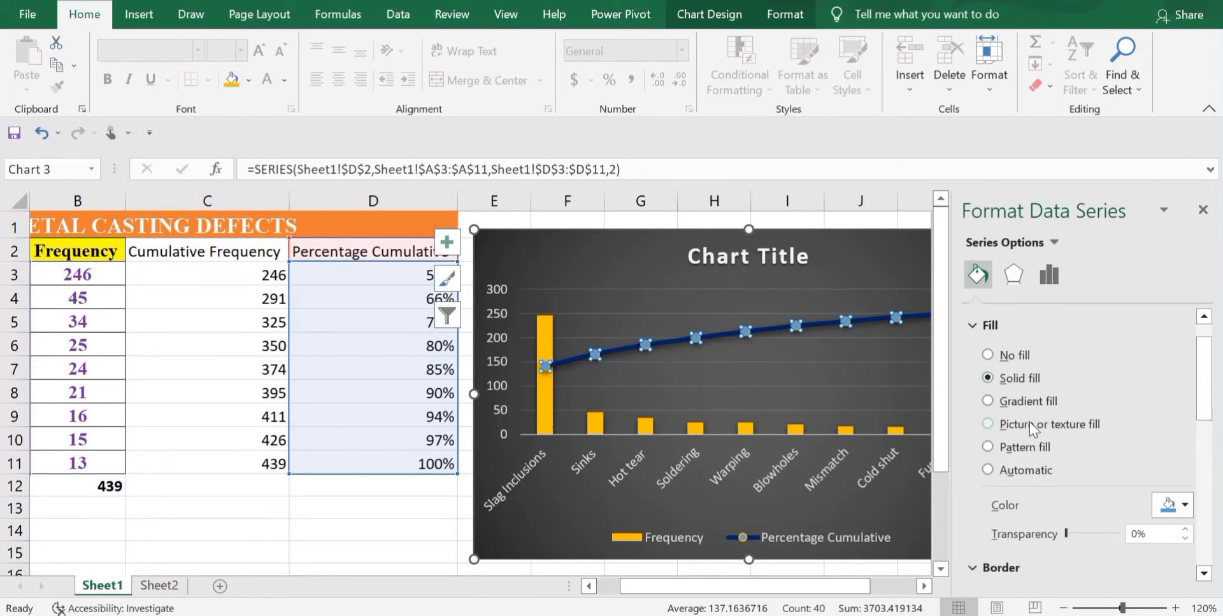
{"action": "left_click", "coordinate": [1172, 505]}
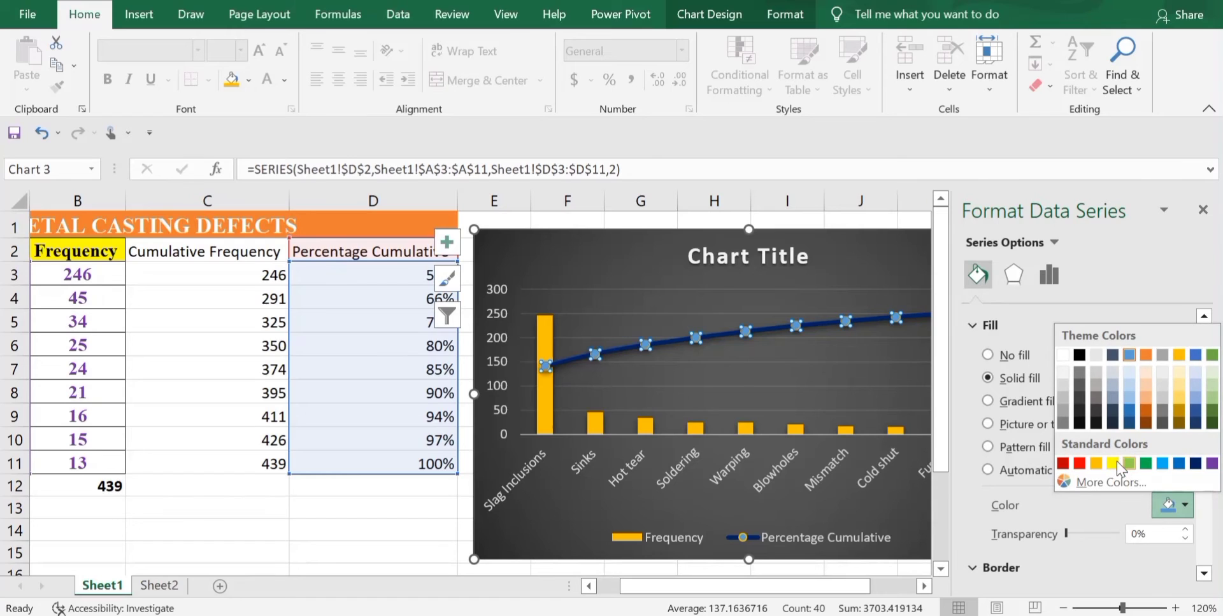
{"action": "left_click", "coordinate": [1093, 464]}
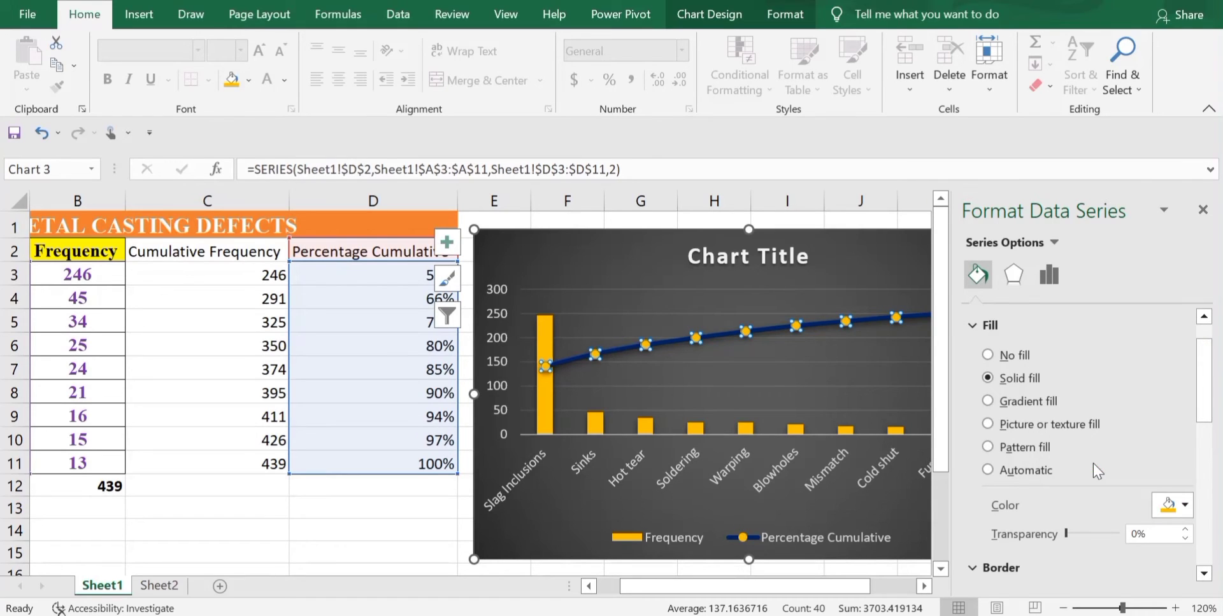
{"action": "left_click", "coordinate": [1048, 274]}
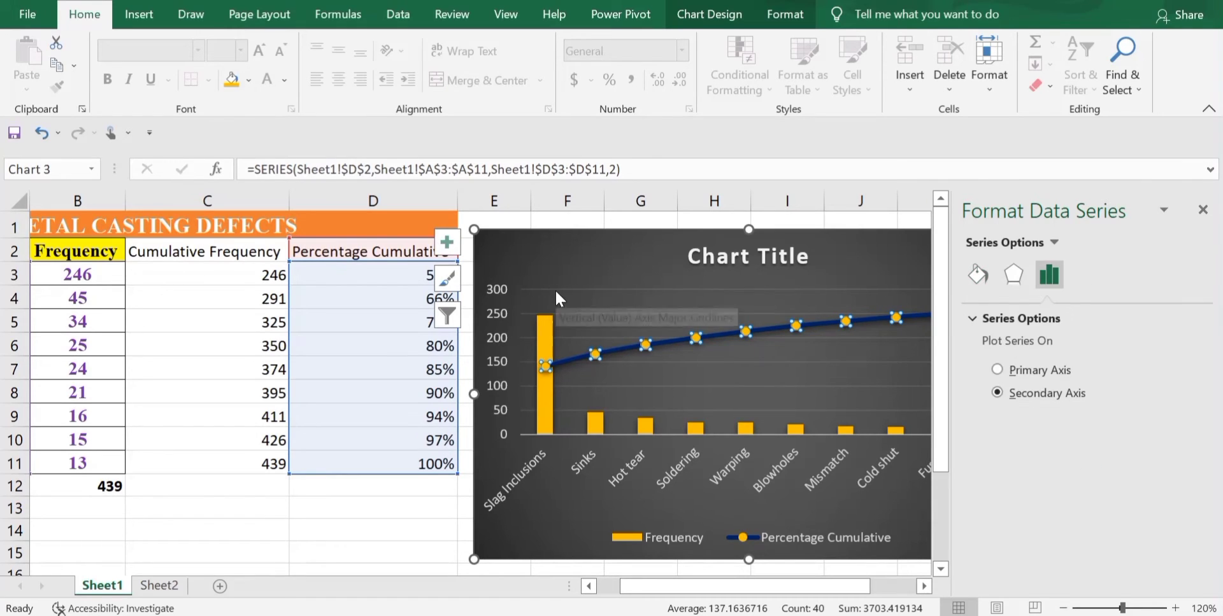
- Remove the horizontal major gridlines from the chart
{"action": "left_click", "coordinate": [555, 285]}
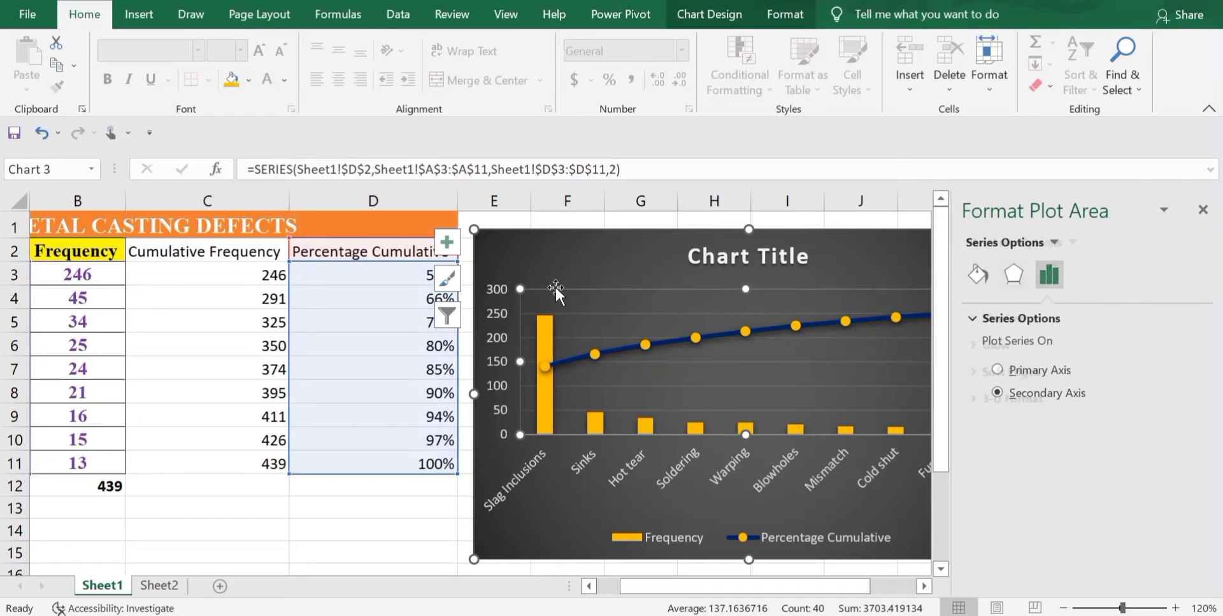
{"action": "left_click", "coordinate": [579, 313]}
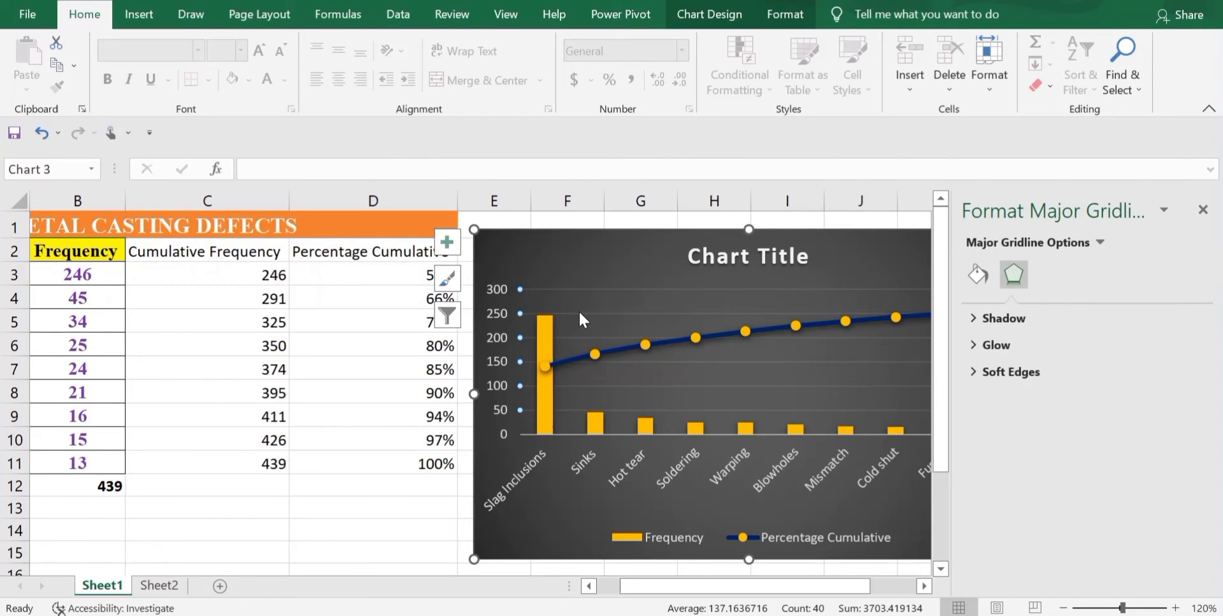
{"action": "key", "text": "Escape"}
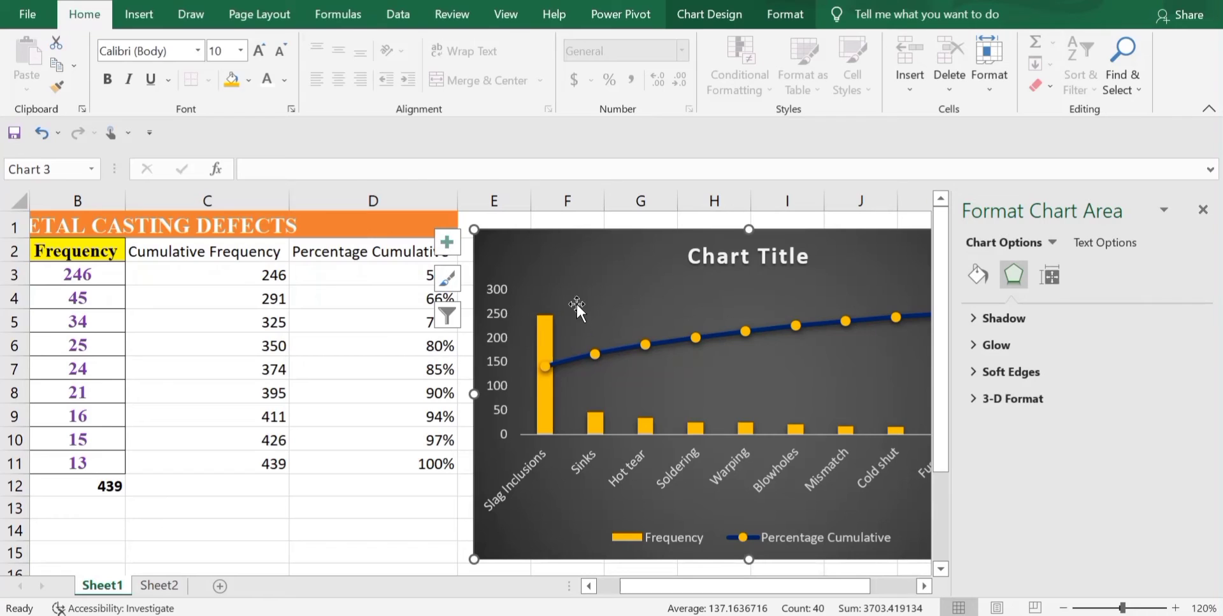
- Give the chart's plot area a white outline
{"action": "left_click", "coordinate": [577, 292]}
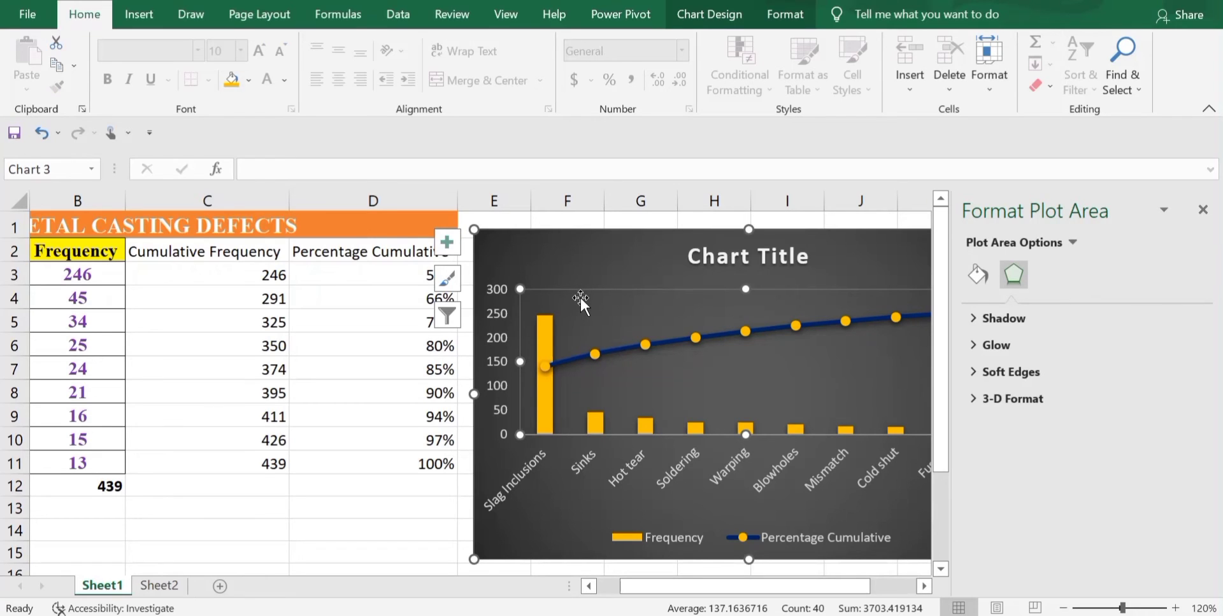
{"action": "right_click", "coordinate": [579, 295]}
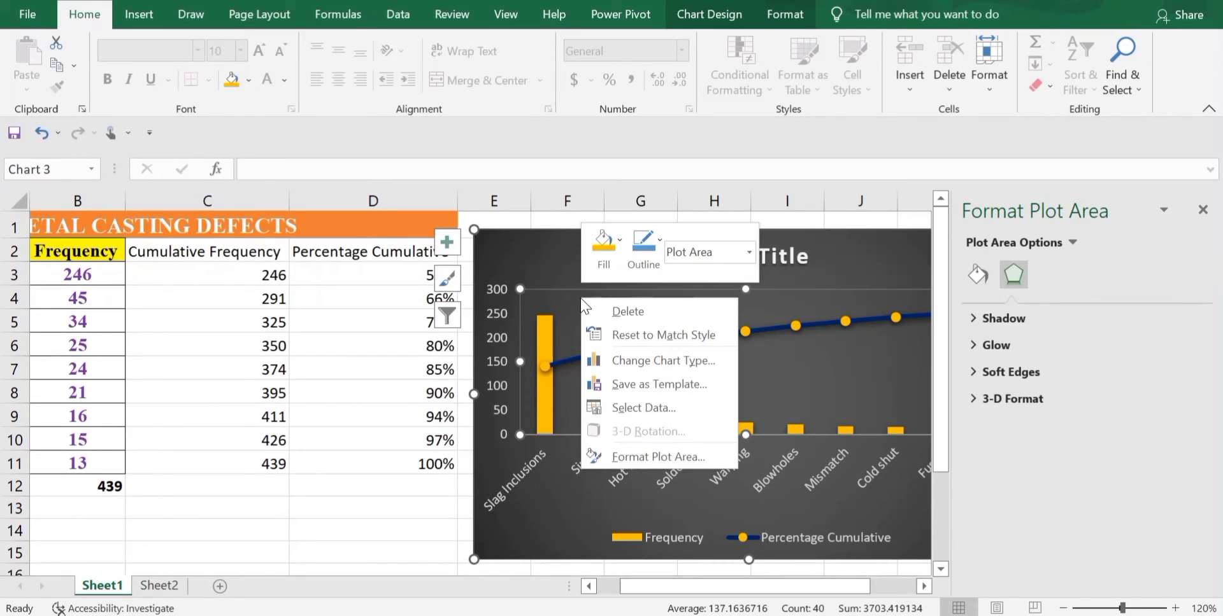
{"action": "left_click", "coordinate": [646, 239]}
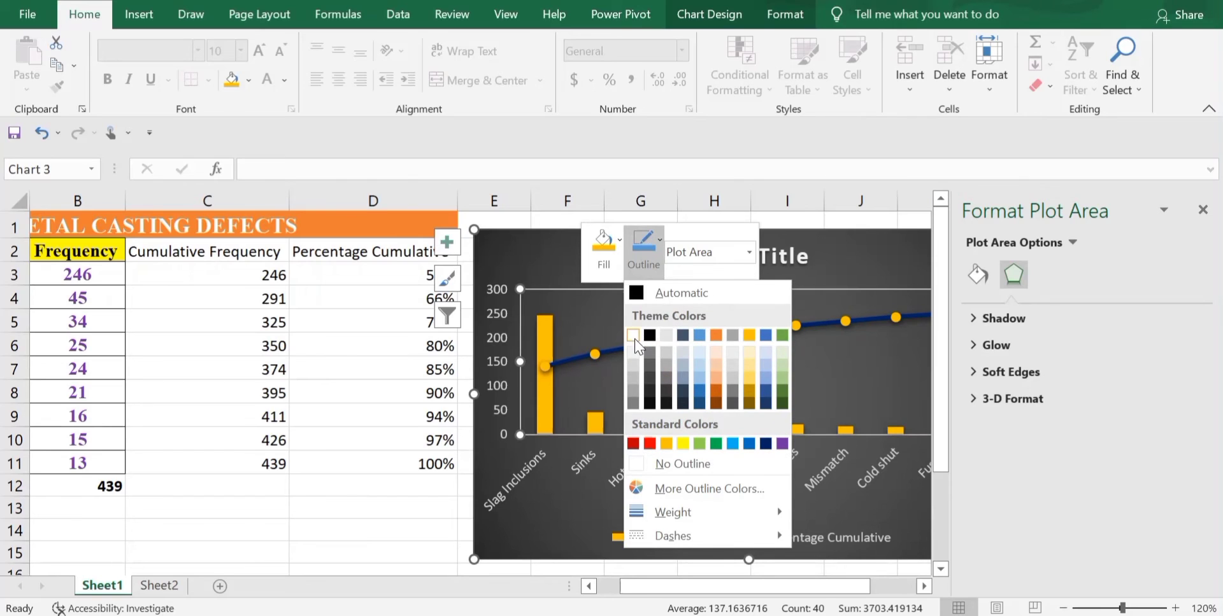
{"action": "left_click", "coordinate": [632, 338]}
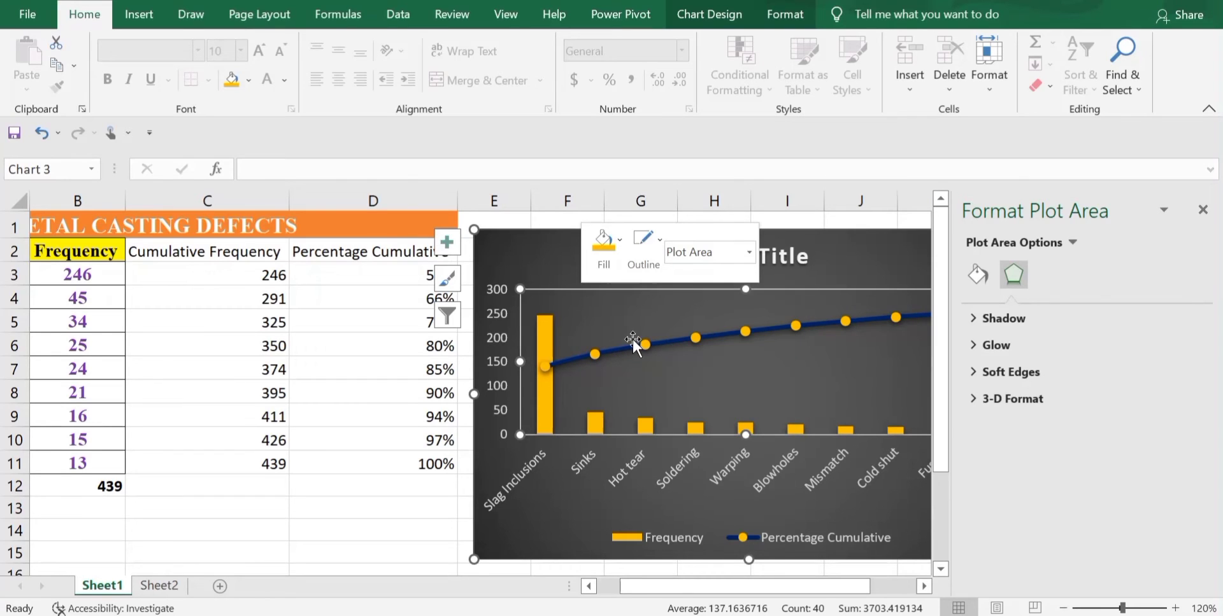
- Set the weight of the chart plot area's outline to 2¼ pt
{"action": "left_click", "coordinate": [643, 245]}
{"action": "mouse_move", "coordinate": [765, 511]}
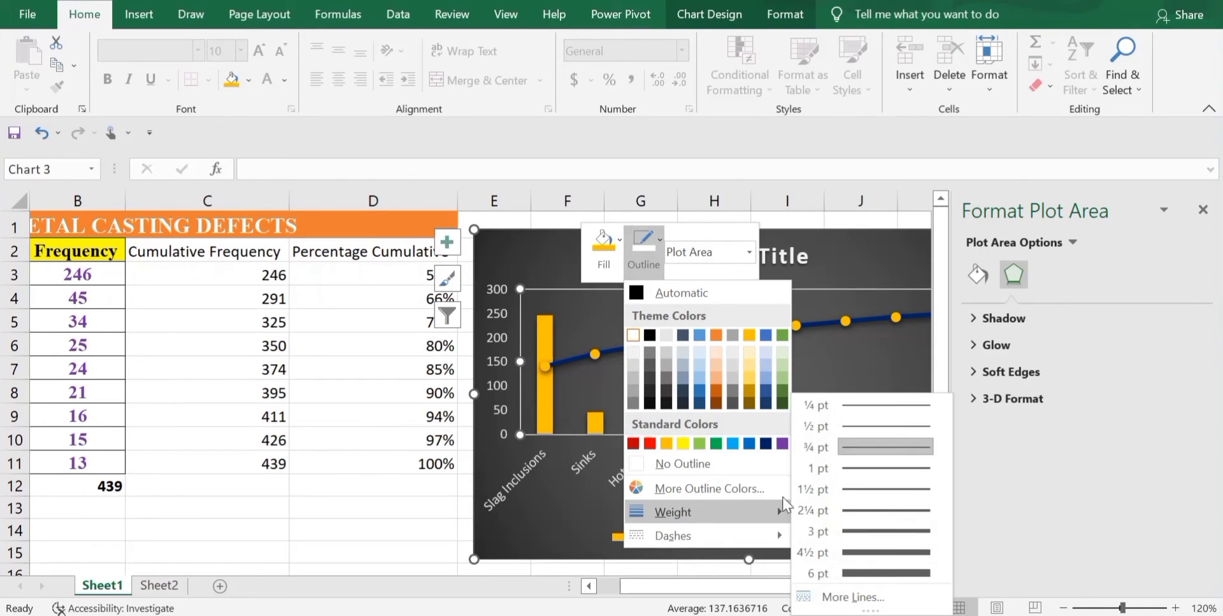
{"action": "left_click", "coordinate": [891, 515]}
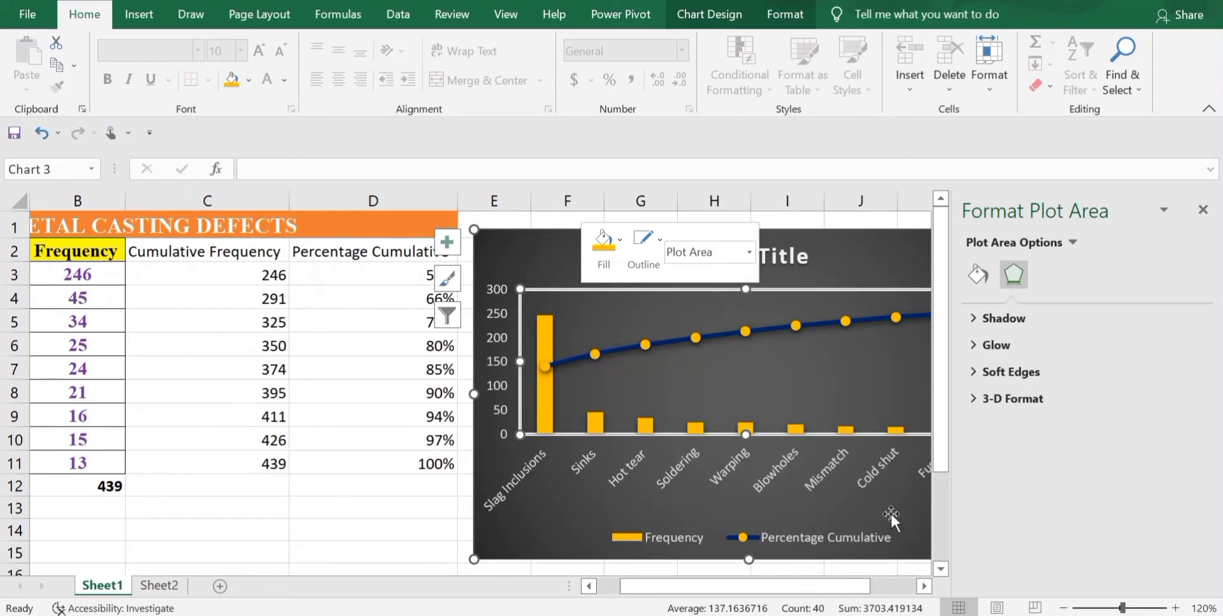
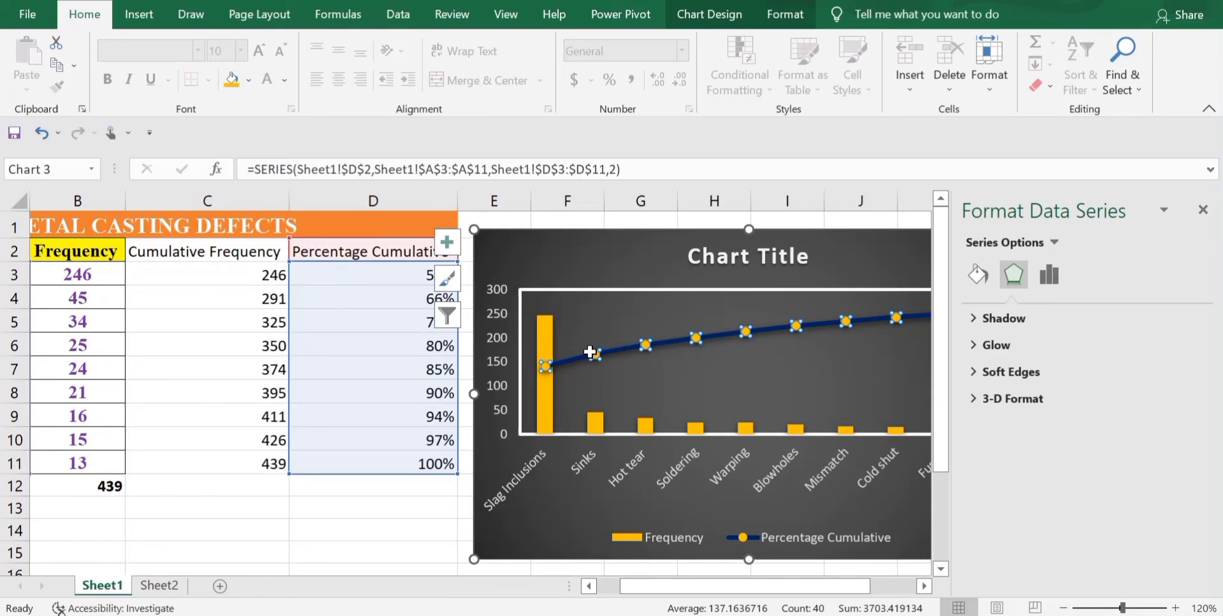
- Add data labels to the "Percentage Cumulative" line
{"action": "right_click", "coordinate": [591, 354]}
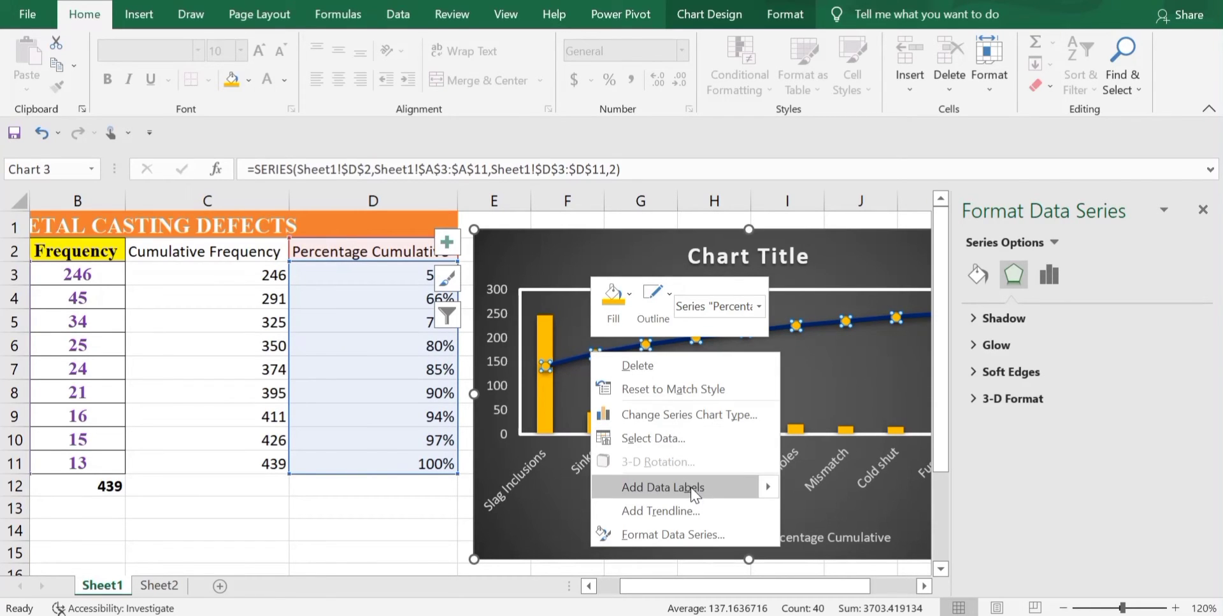
{"action": "mouse_move", "coordinate": [770, 489]}
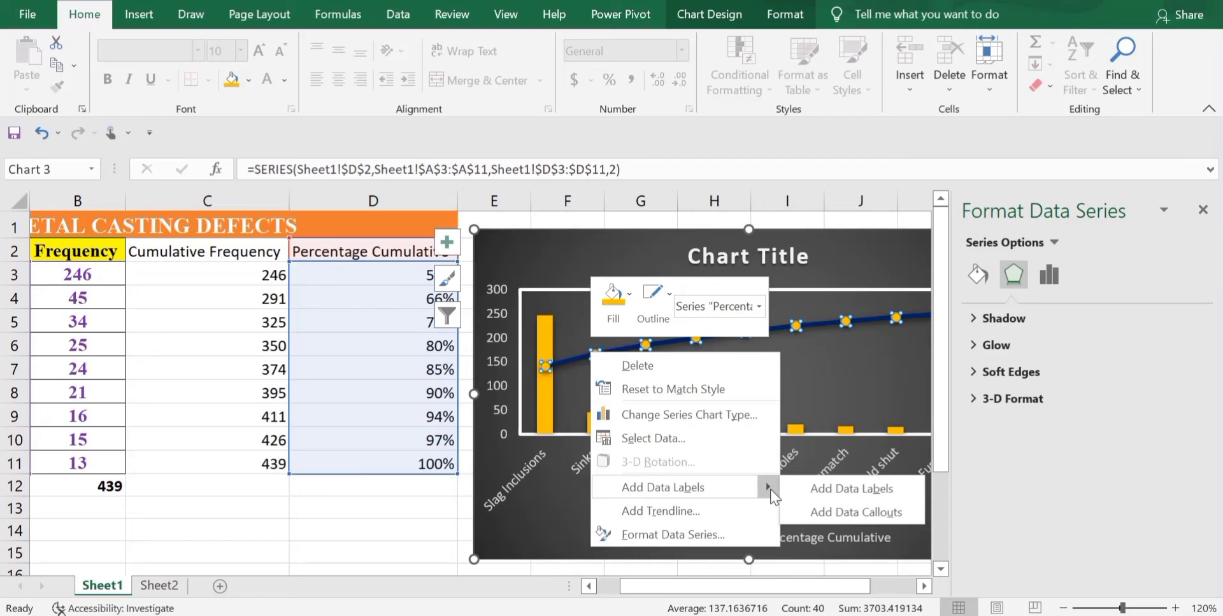
{"action": "left_click", "coordinate": [852, 489]}
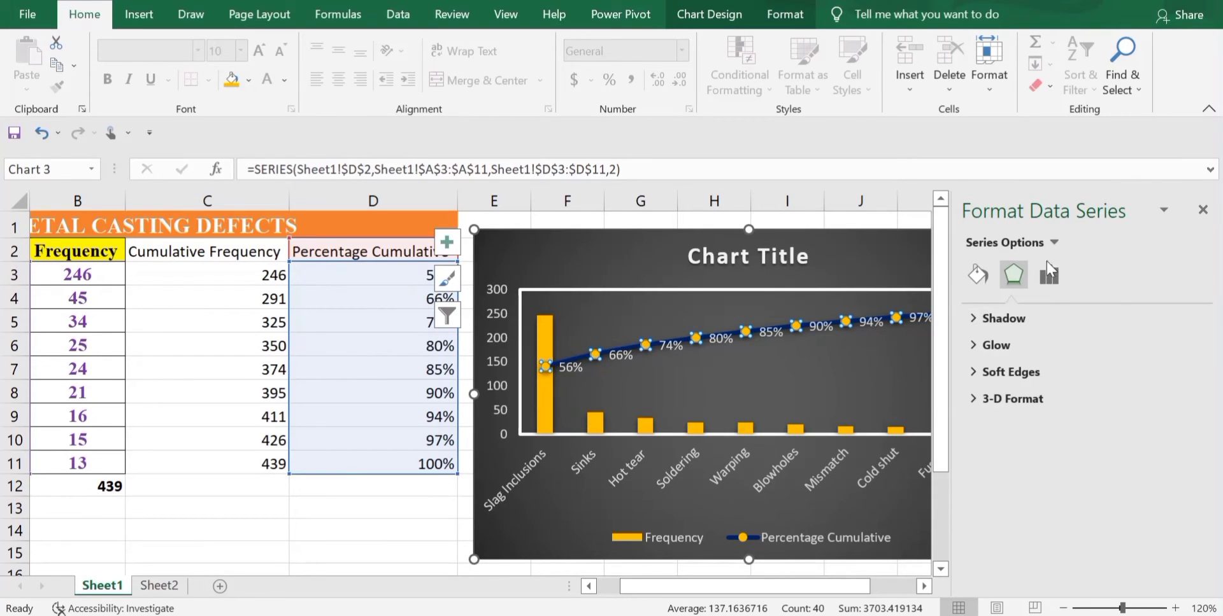
{"action": "left_click", "coordinate": [1052, 242]}
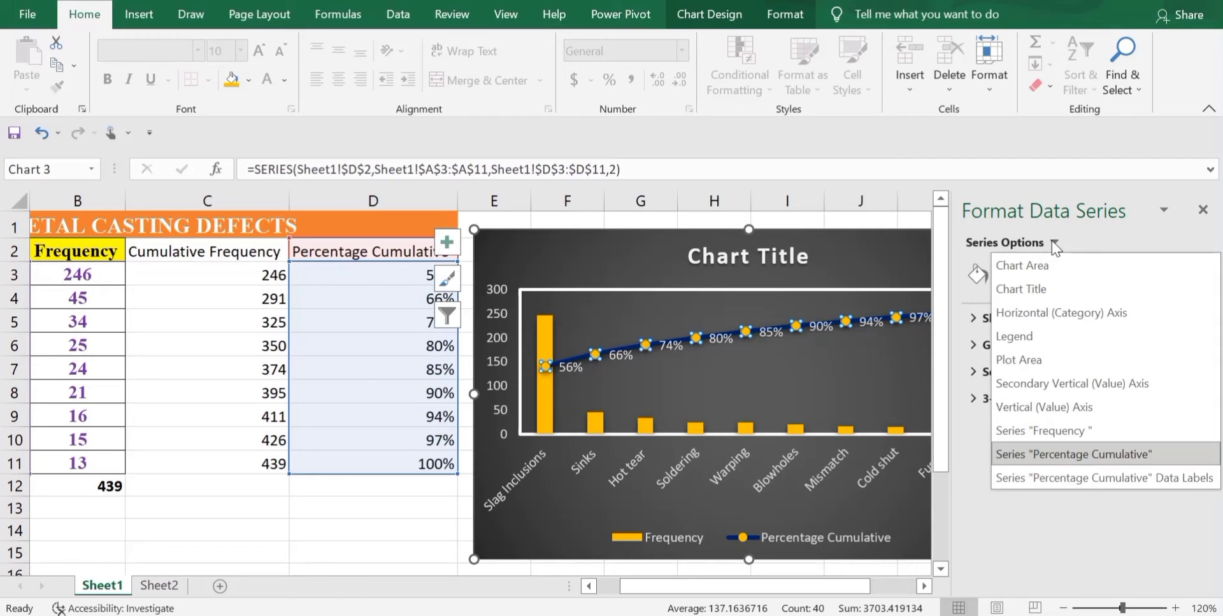
{"action": "left_click", "coordinate": [1033, 454]}
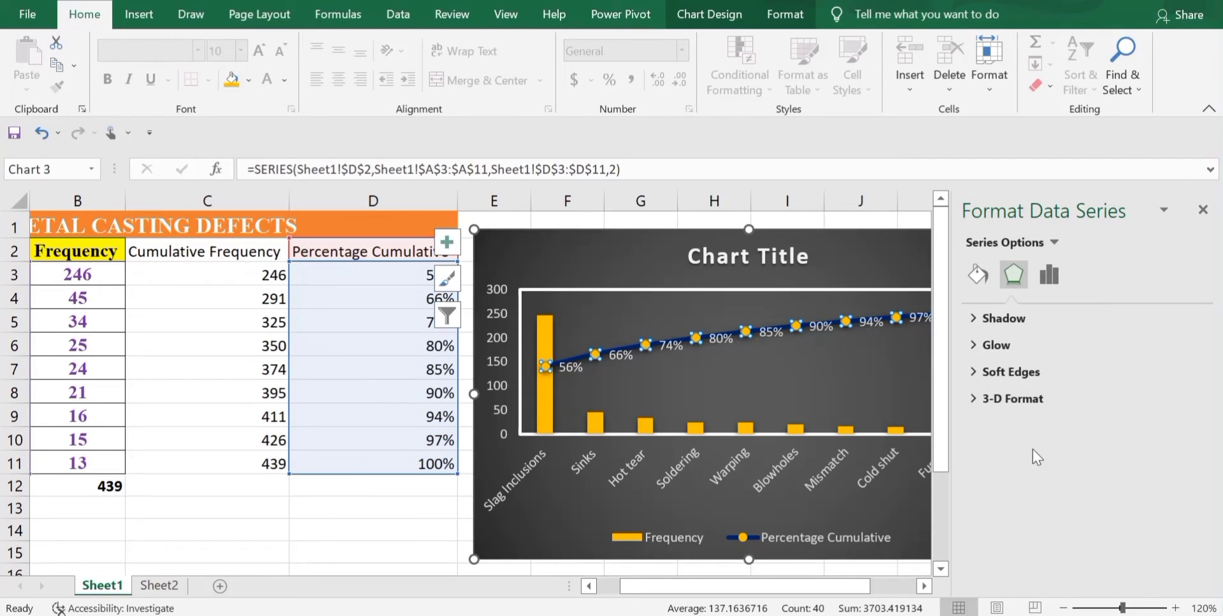
{"action": "left_click", "coordinate": [1050, 275]}
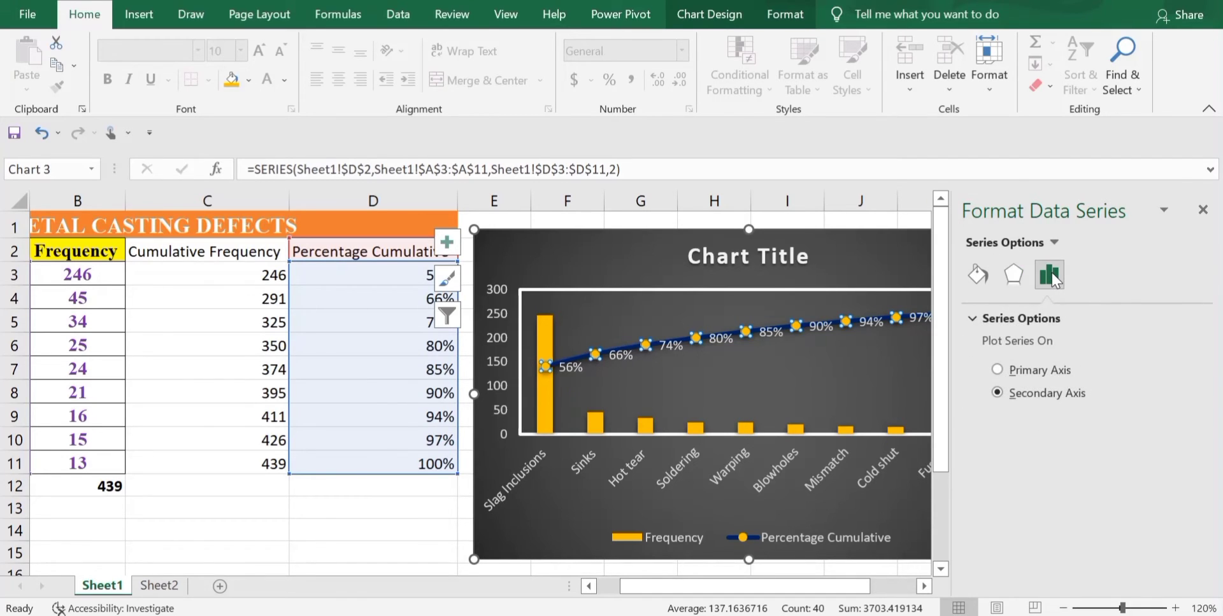
{"action": "left_click", "coordinate": [977, 274]}
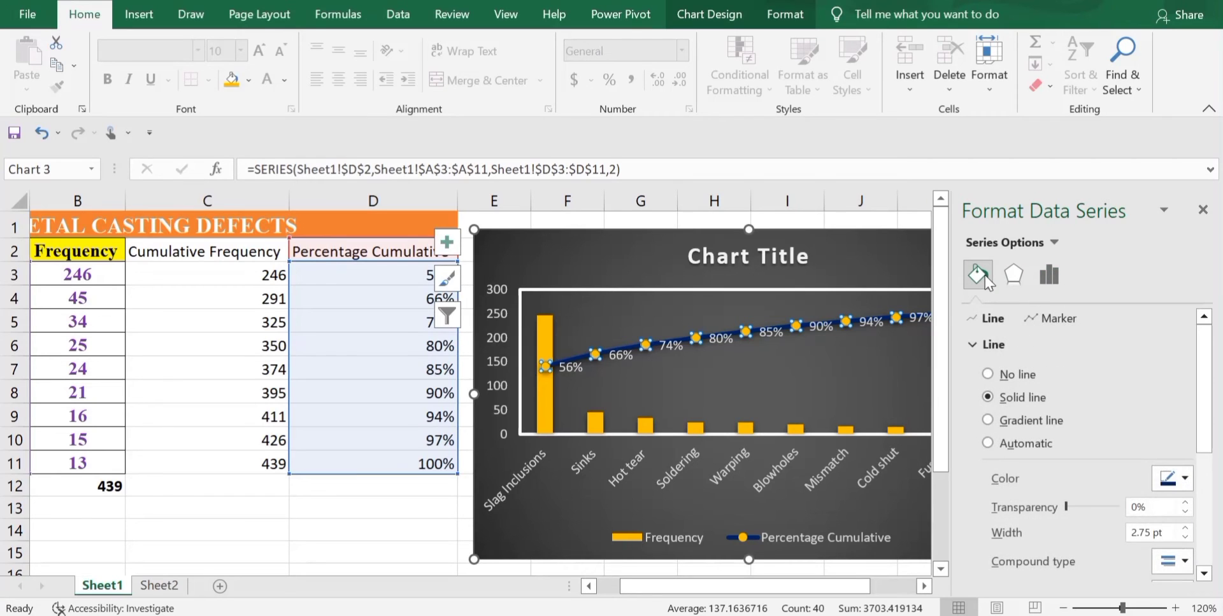
- Set the label position of the "Percentage Cumulative" data labels to Below
{"action": "left_click", "coordinate": [721, 337]}
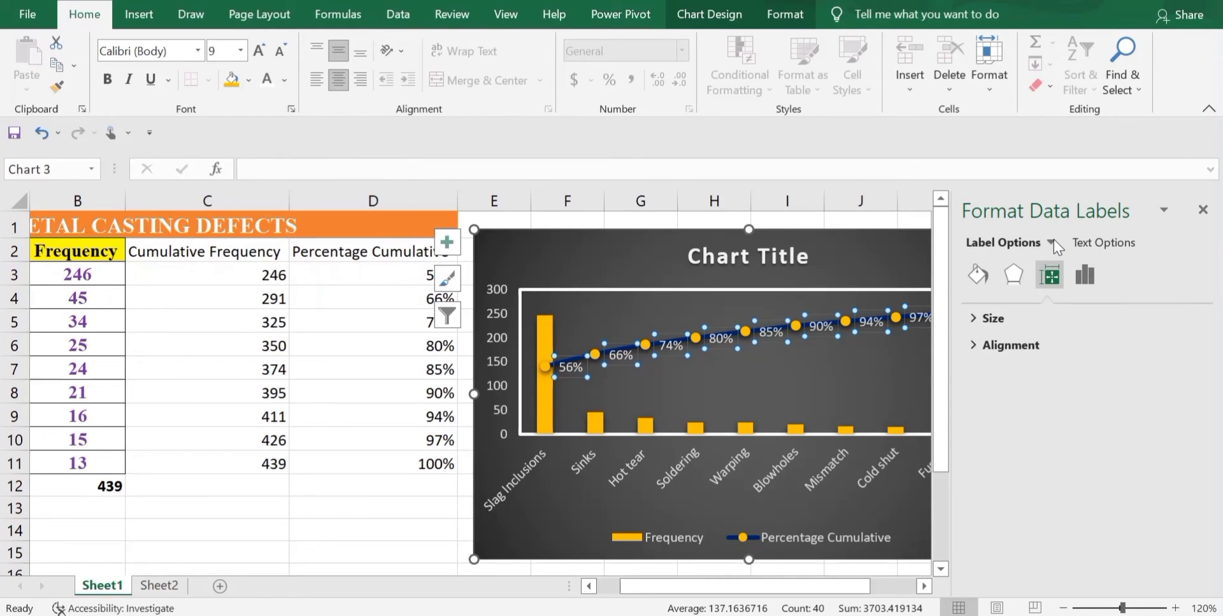
{"action": "left_click", "coordinate": [975, 319]}
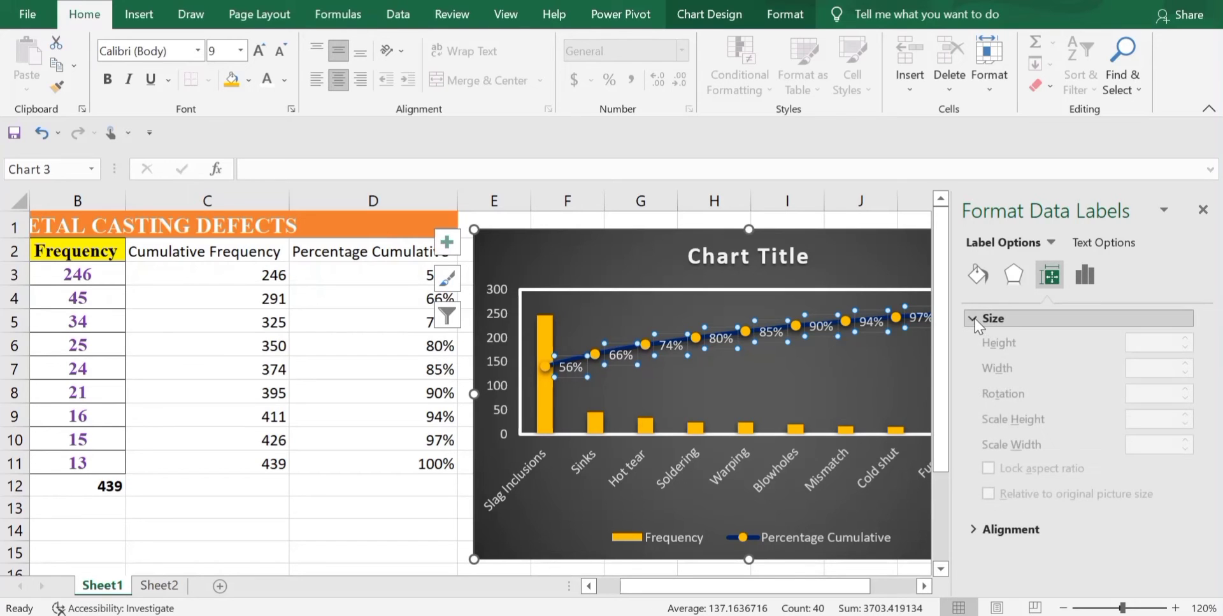
{"action": "left_click", "coordinate": [969, 530]}
{"action": "scroll", "coordinate": [1031, 472], "scroll_direction": "down", "scroll_amount": 3}
{"action": "scroll", "coordinate": [1031, 471], "scroll_direction": "down", "scroll_amount": 2}
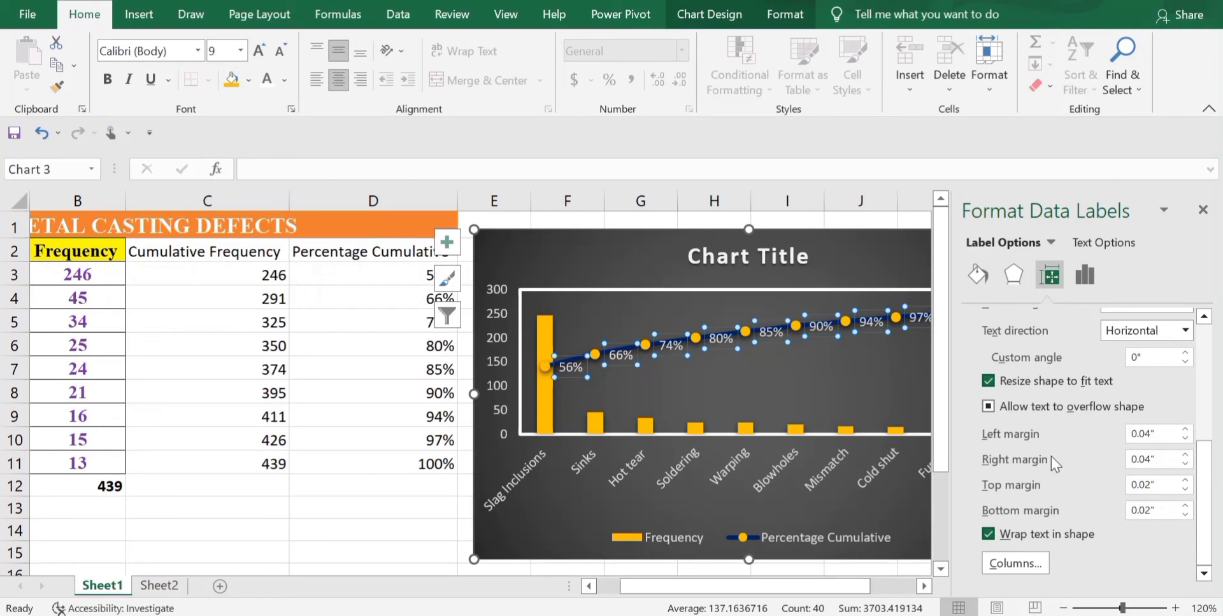
{"action": "scroll", "coordinate": [1050, 457], "scroll_direction": "up", "scroll_amount": 3}
{"action": "scroll", "coordinate": [1050, 456], "scroll_direction": "up", "scroll_amount": 4}
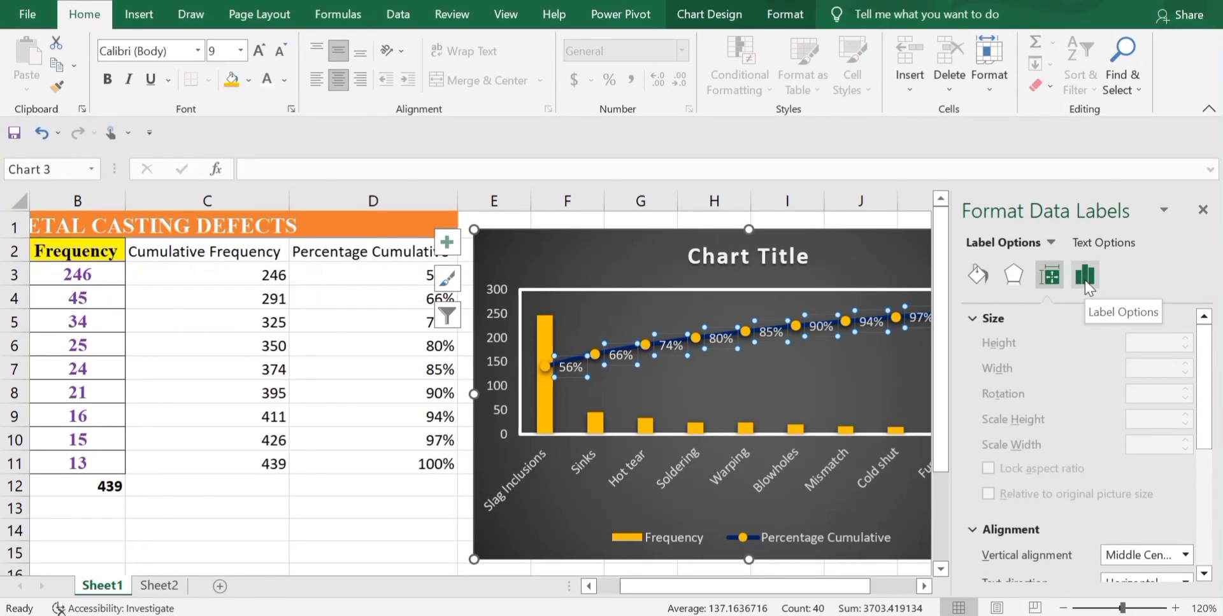
{"action": "left_click", "coordinate": [1086, 276]}
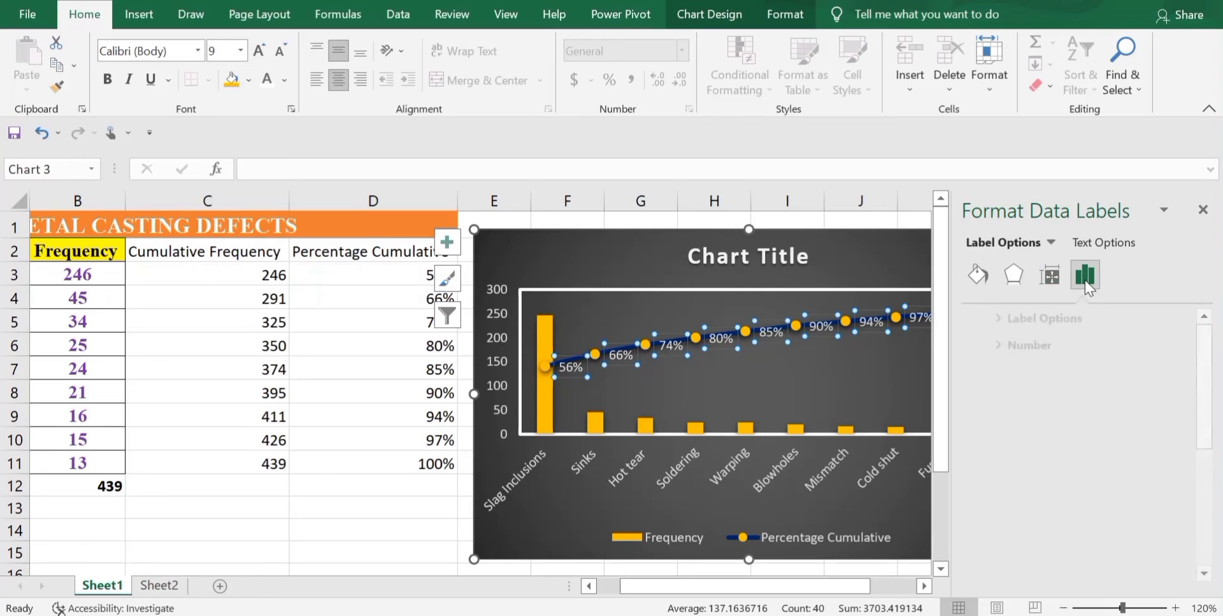
{"action": "left_click", "coordinate": [974, 318]}
{"action": "scroll", "coordinate": [1023, 430], "scroll_direction": "down", "scroll_amount": 3}
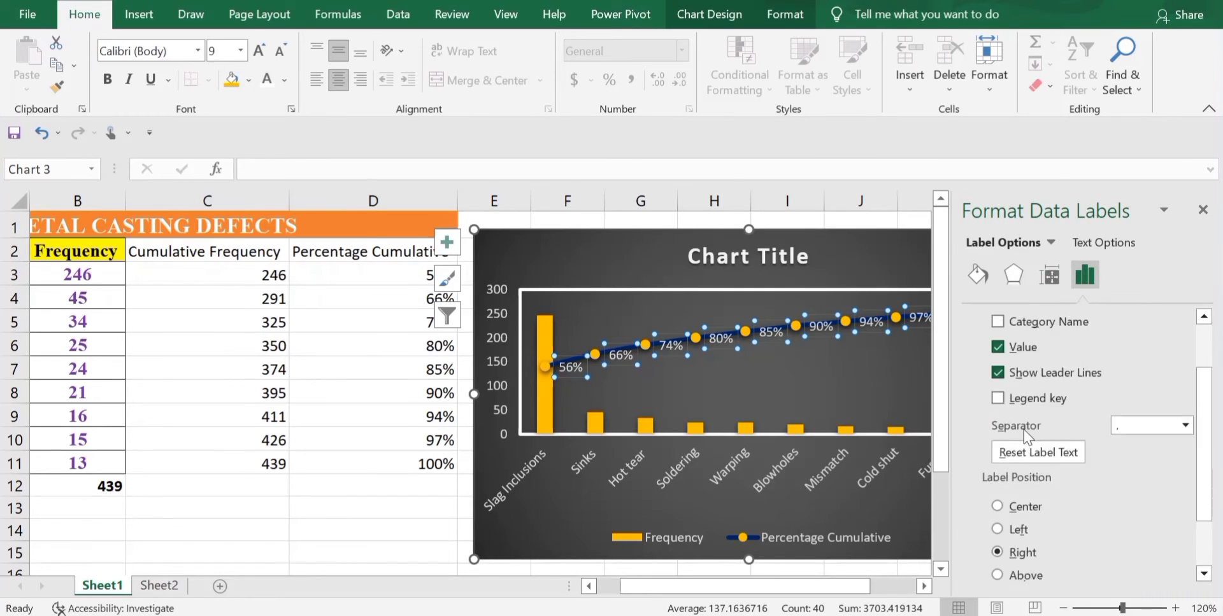
{"action": "scroll", "coordinate": [1023, 430], "scroll_direction": "down", "scroll_amount": 1}
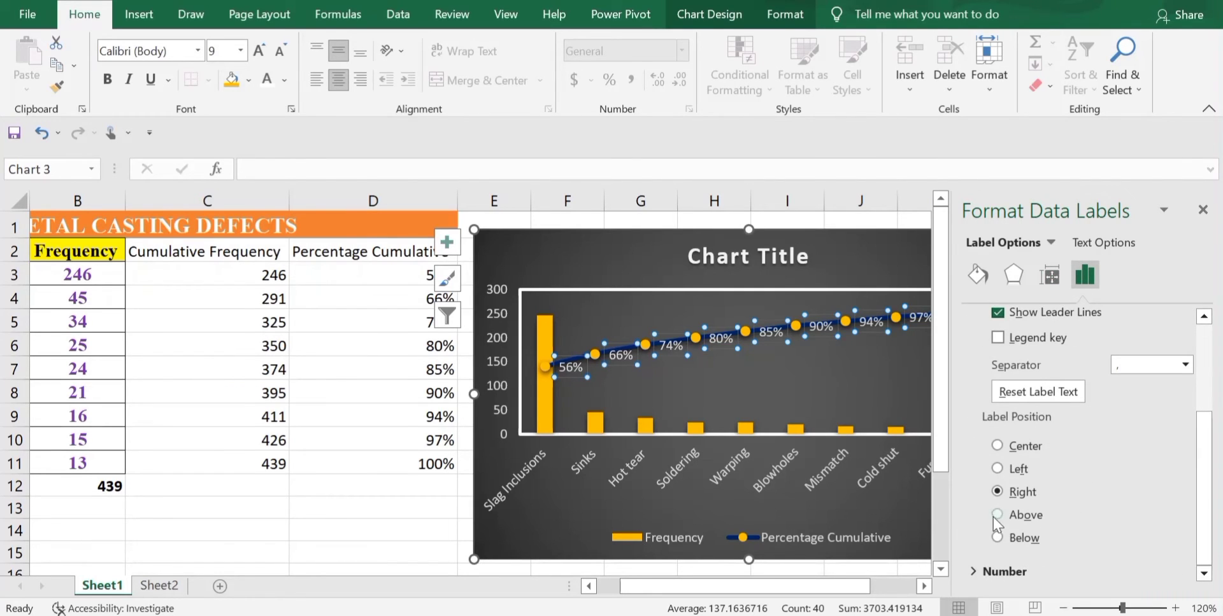
{"action": "left_click", "coordinate": [997, 537]}
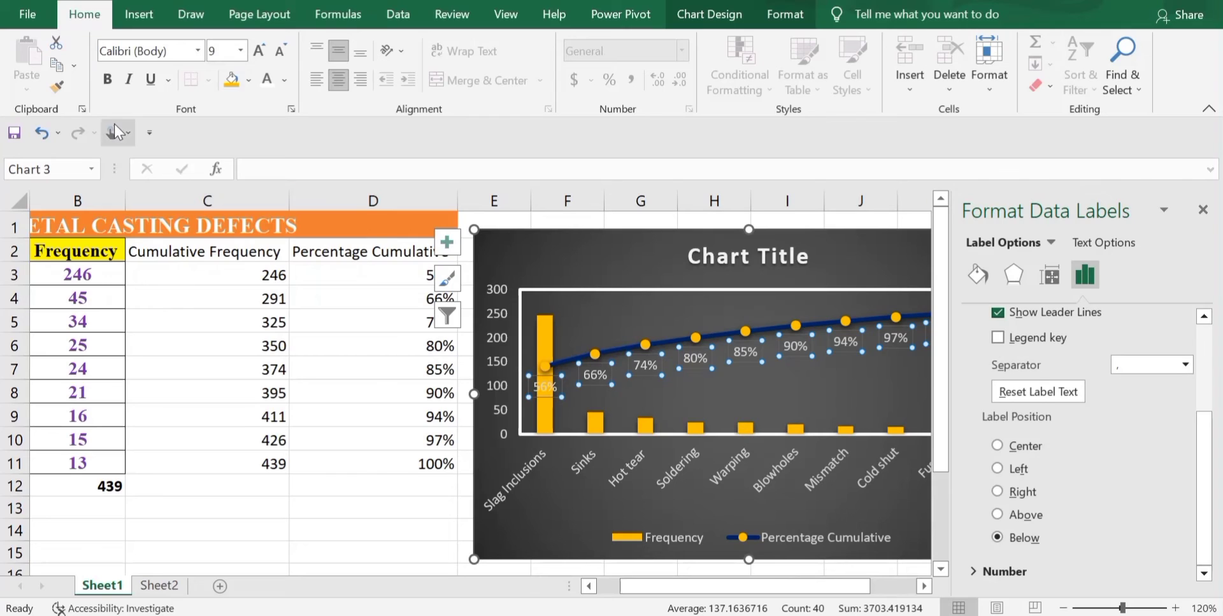
- Format the "Percentage Cumulative" data labels in standard light blue, bold Times New Roman at size 10
{"action": "left_click", "coordinate": [284, 83]}
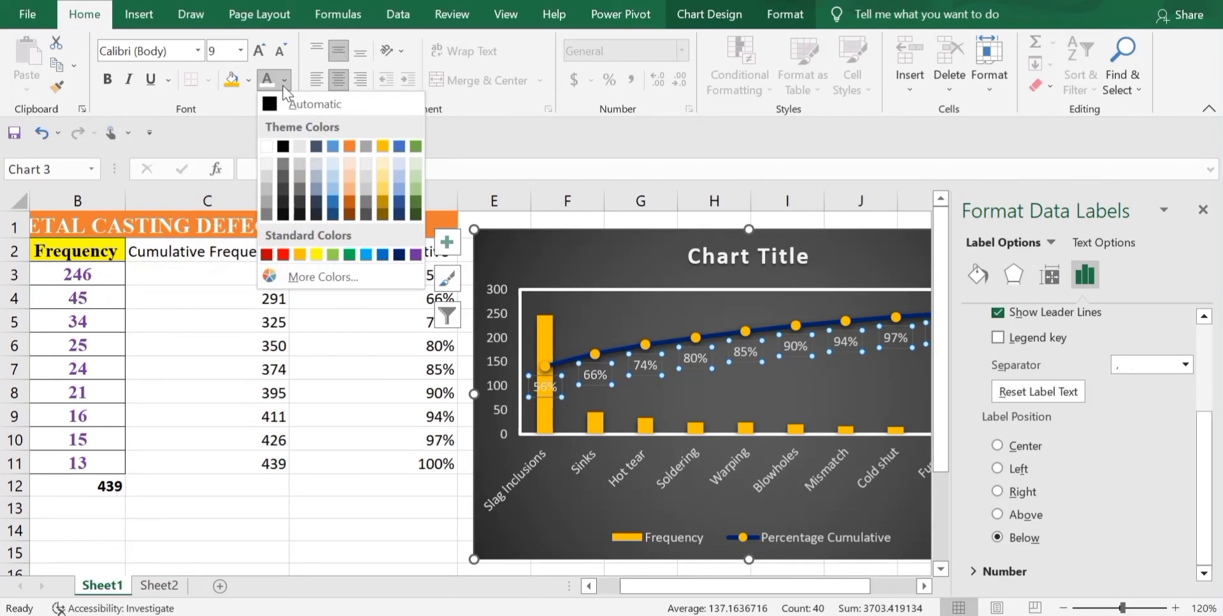
{"action": "left_click", "coordinate": [366, 255]}
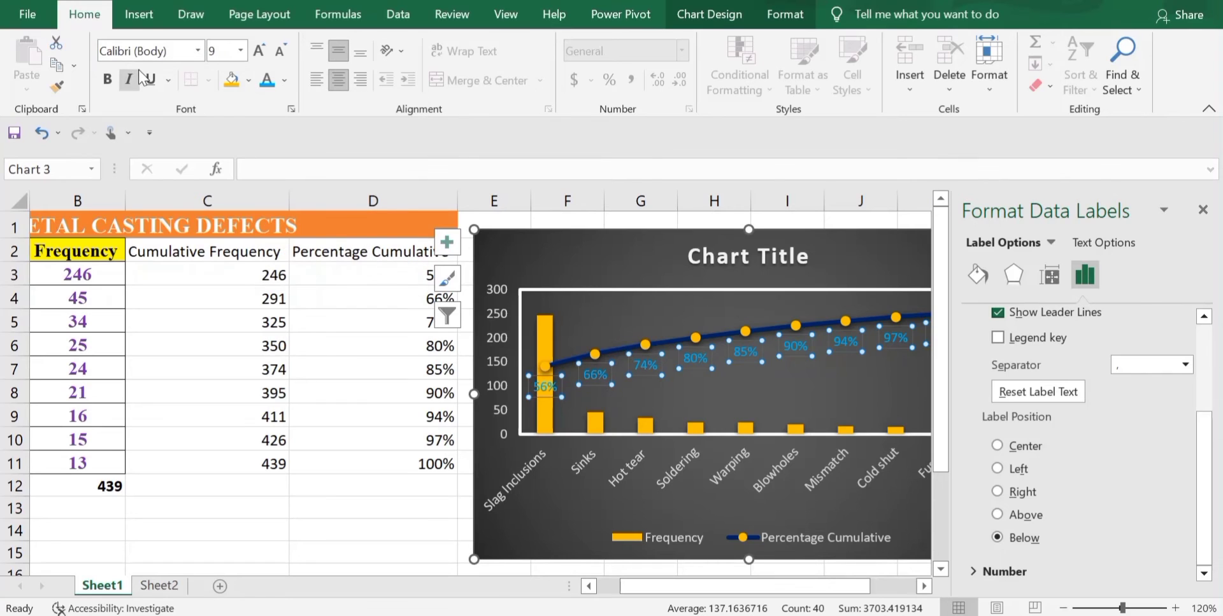
{"action": "left_click", "coordinate": [198, 50]}
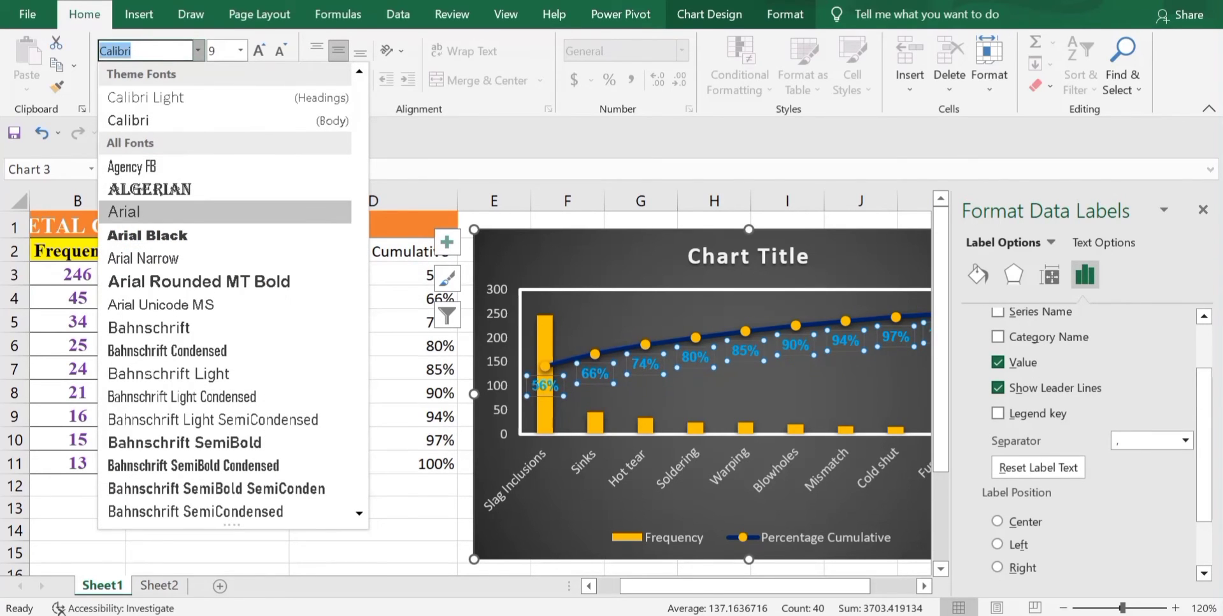
{"action": "type", "text": "Times New Roman"}
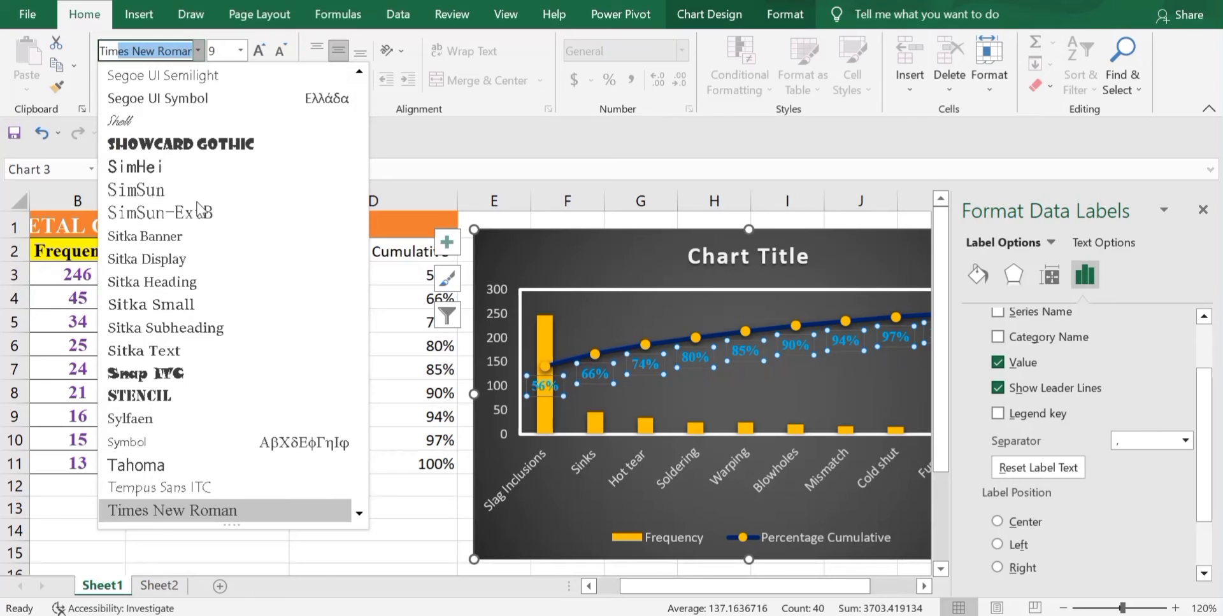
{"action": "left_click", "coordinate": [210, 510]}
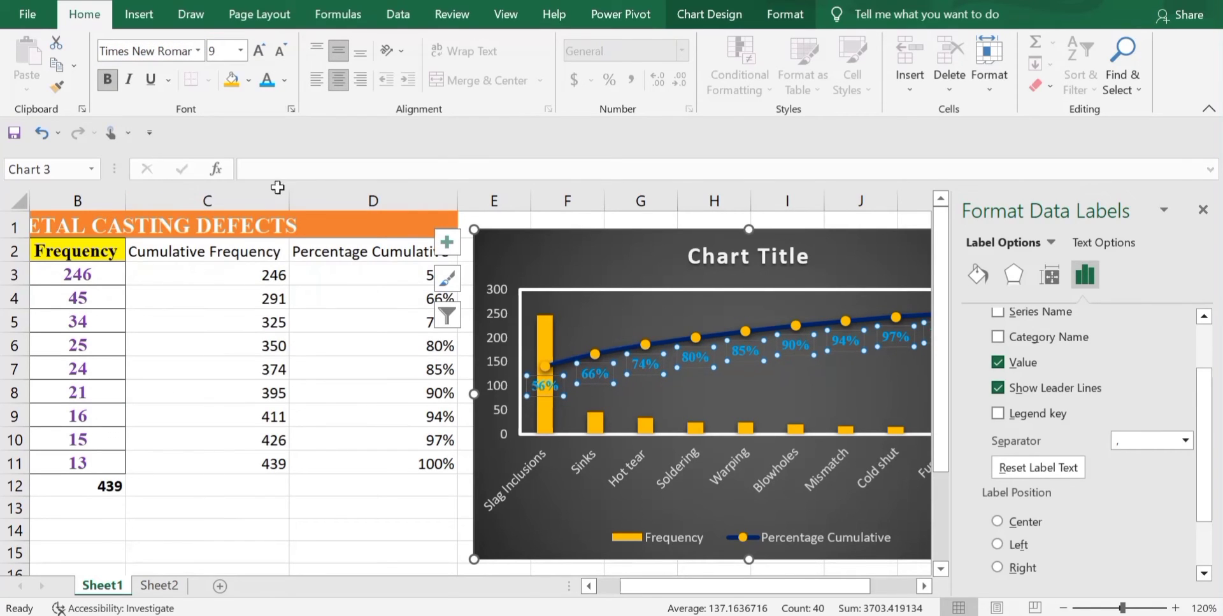
{"action": "left_click", "coordinate": [241, 51]}
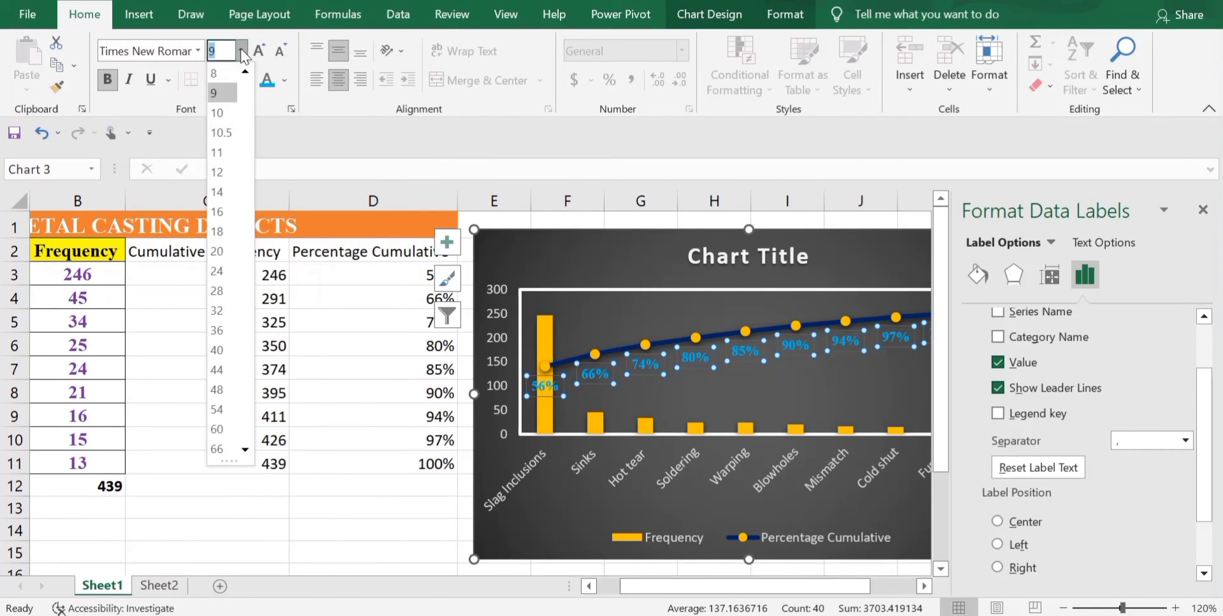
{"action": "left_click", "coordinate": [223, 113]}
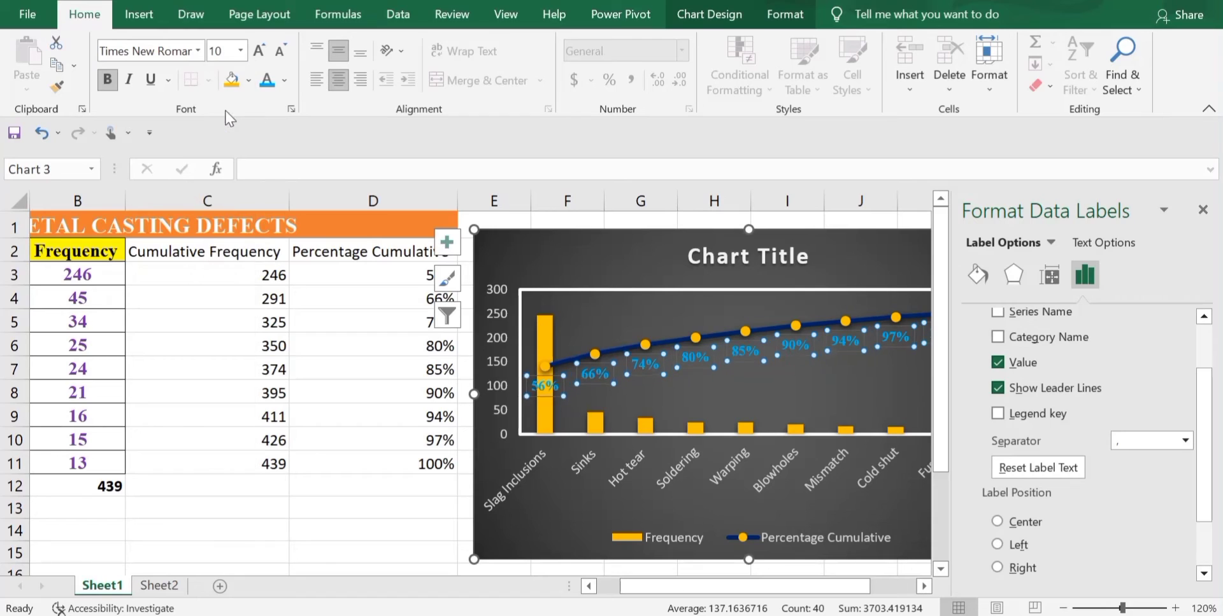
- Format the chart's axis labels and legend text in light blue, bold Times New Roman
{"action": "left_click", "coordinate": [617, 318]}
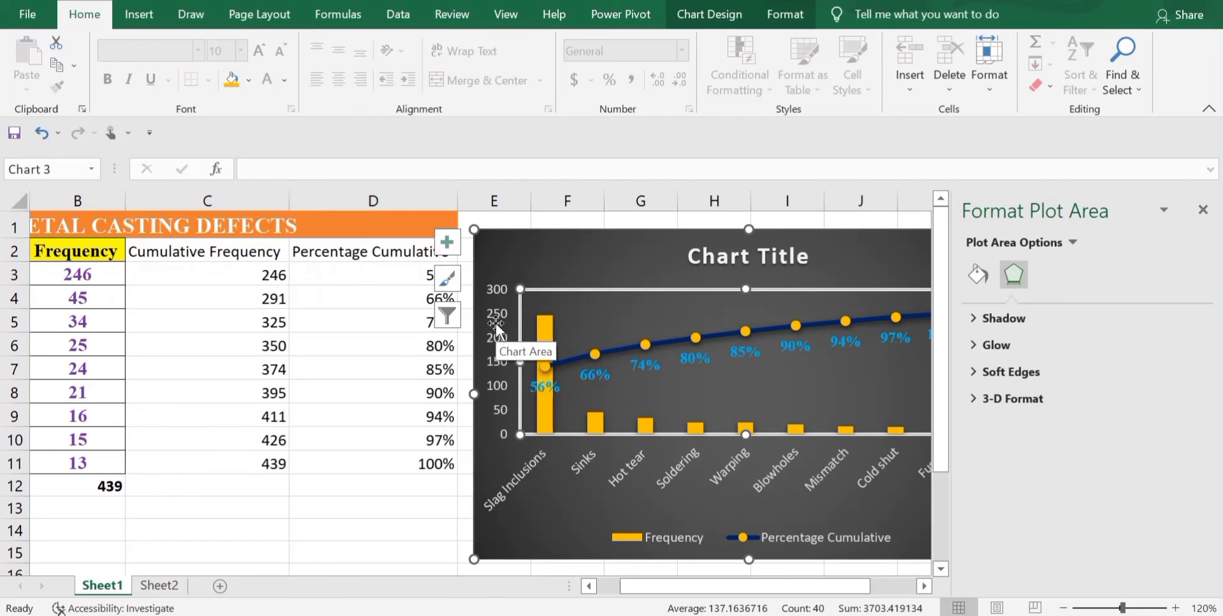
{"action": "left_click", "coordinate": [493, 283]}
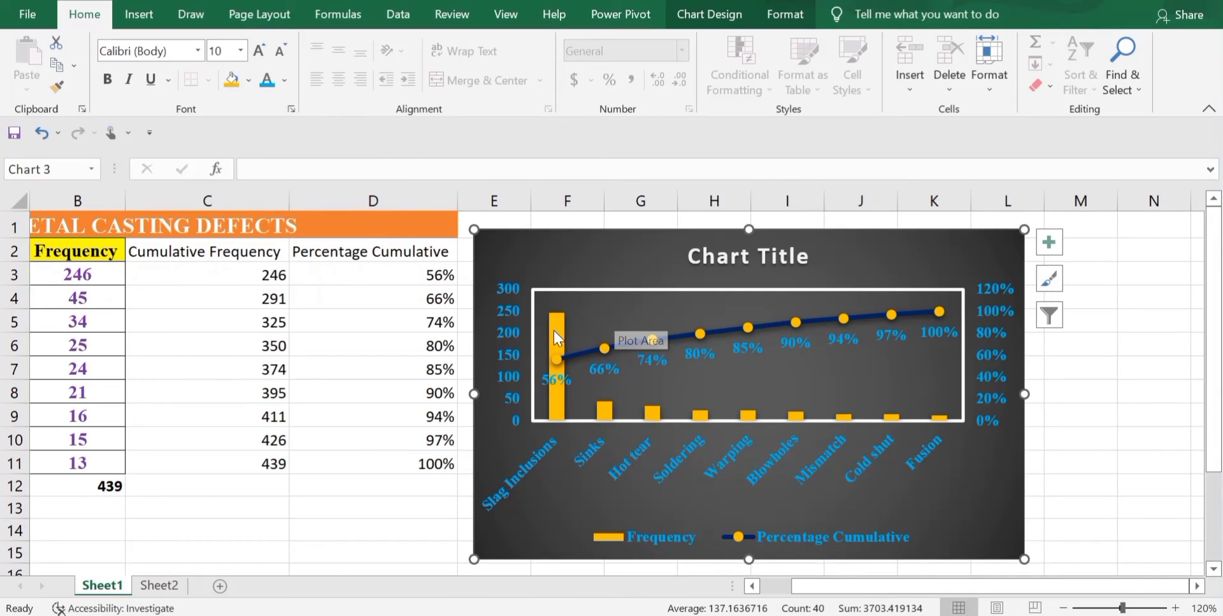
- Add data labels to the "Frequency" columns
{"action": "left_click", "coordinate": [554, 332]}
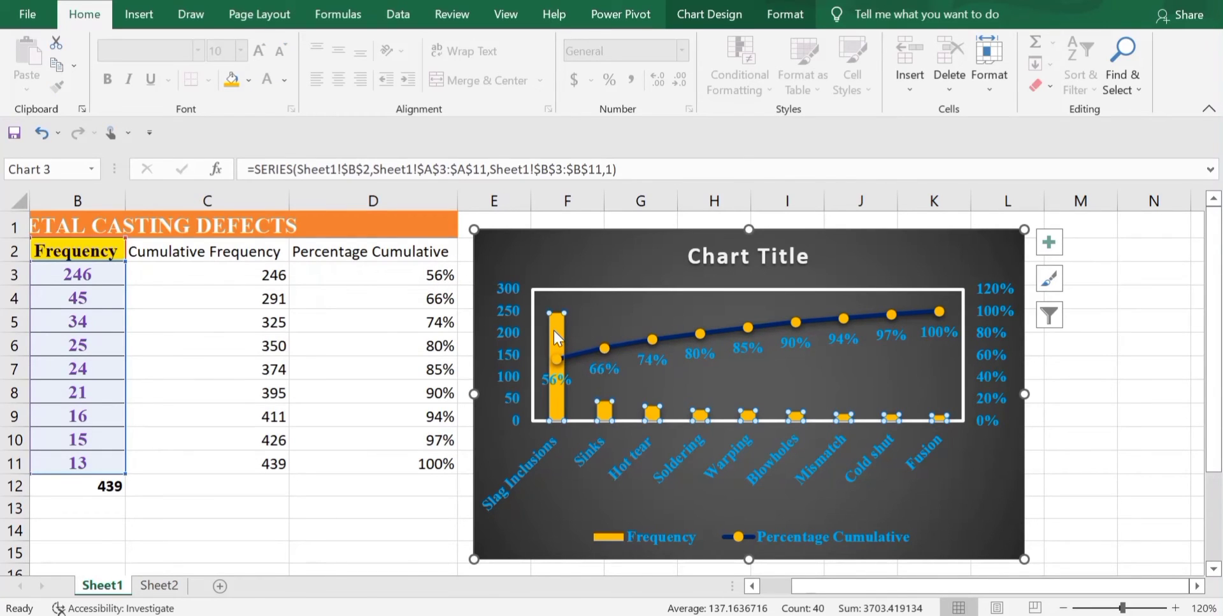
{"action": "right_click", "coordinate": [552, 330]}
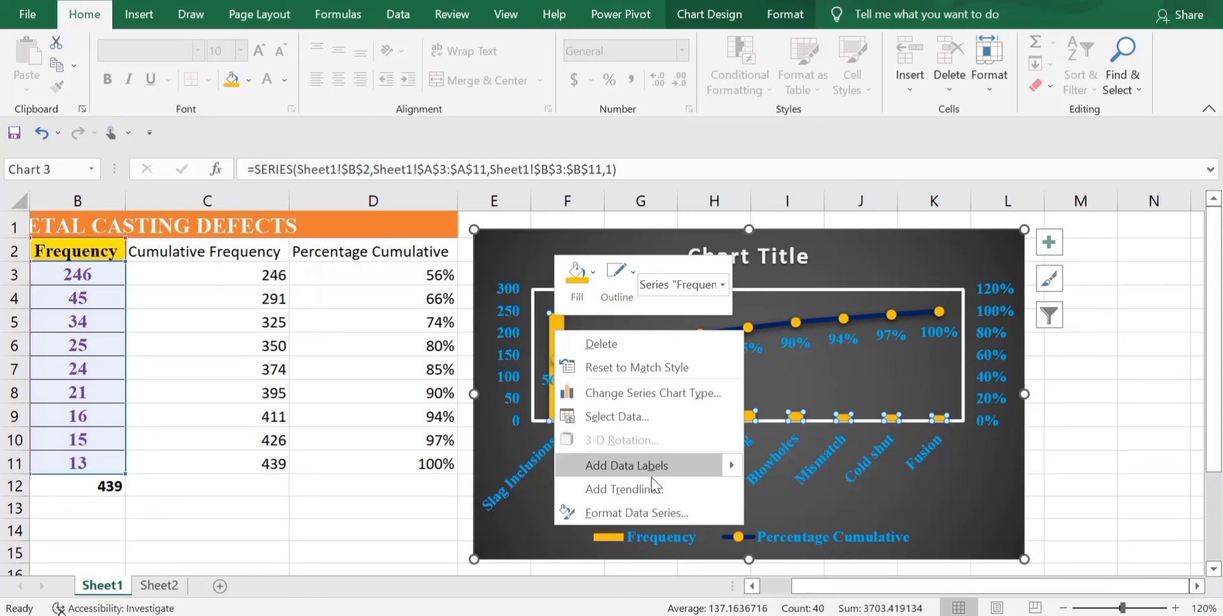
{"action": "mouse_move", "coordinate": [728, 461]}
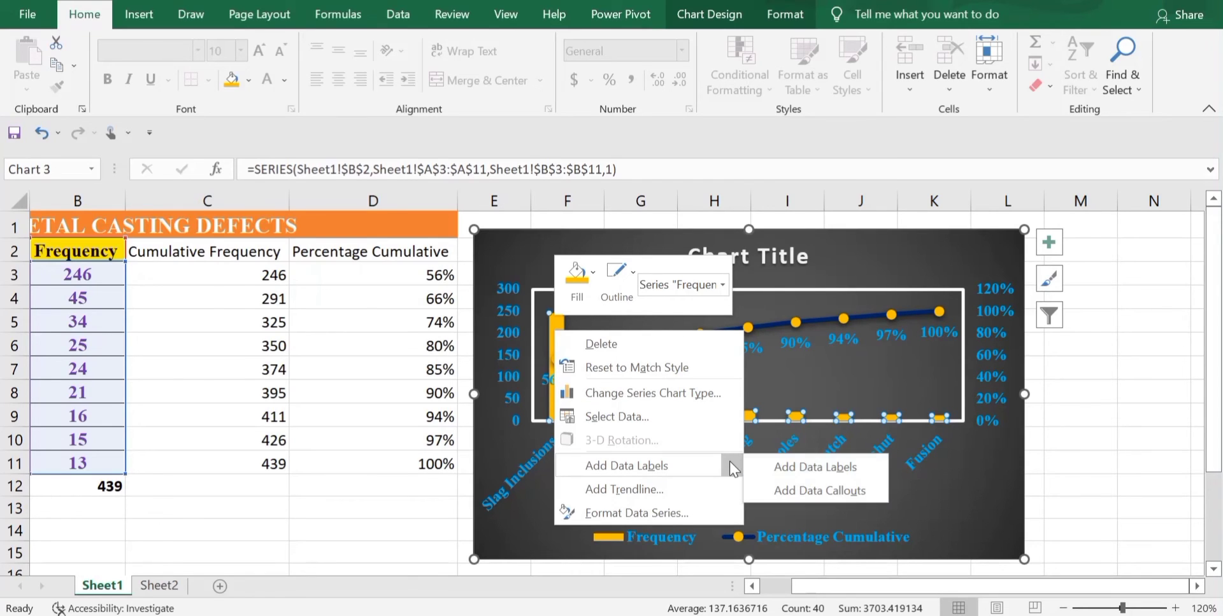
{"action": "left_click", "coordinate": [797, 467]}
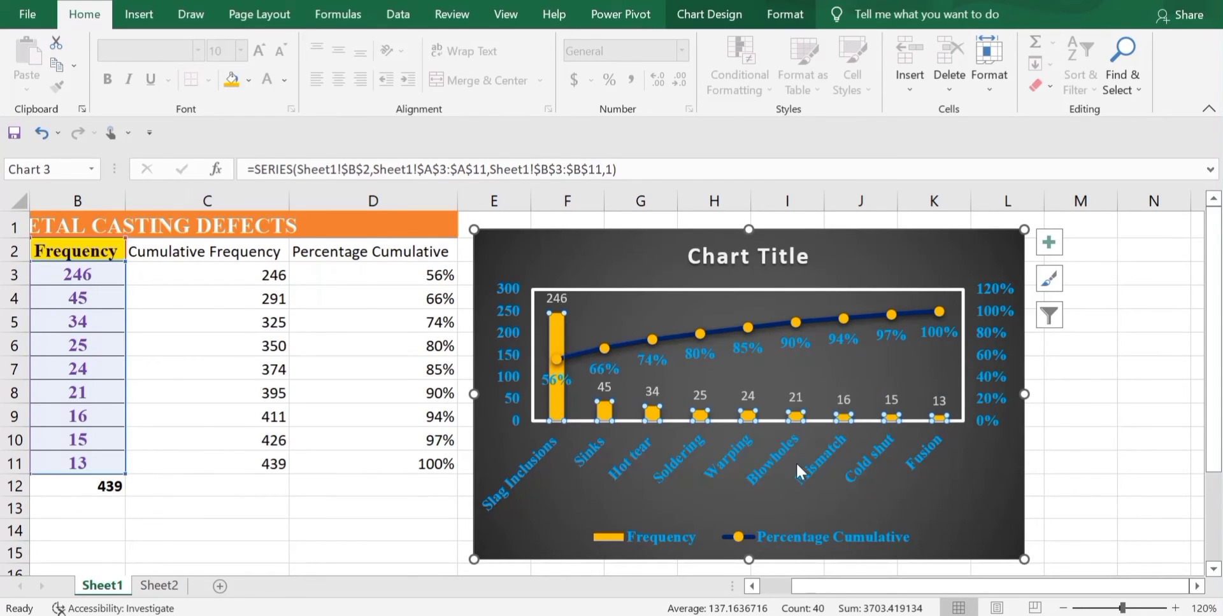
- Make the "Frequency" columns' data labels white and bold
{"action": "left_click", "coordinate": [558, 298]}
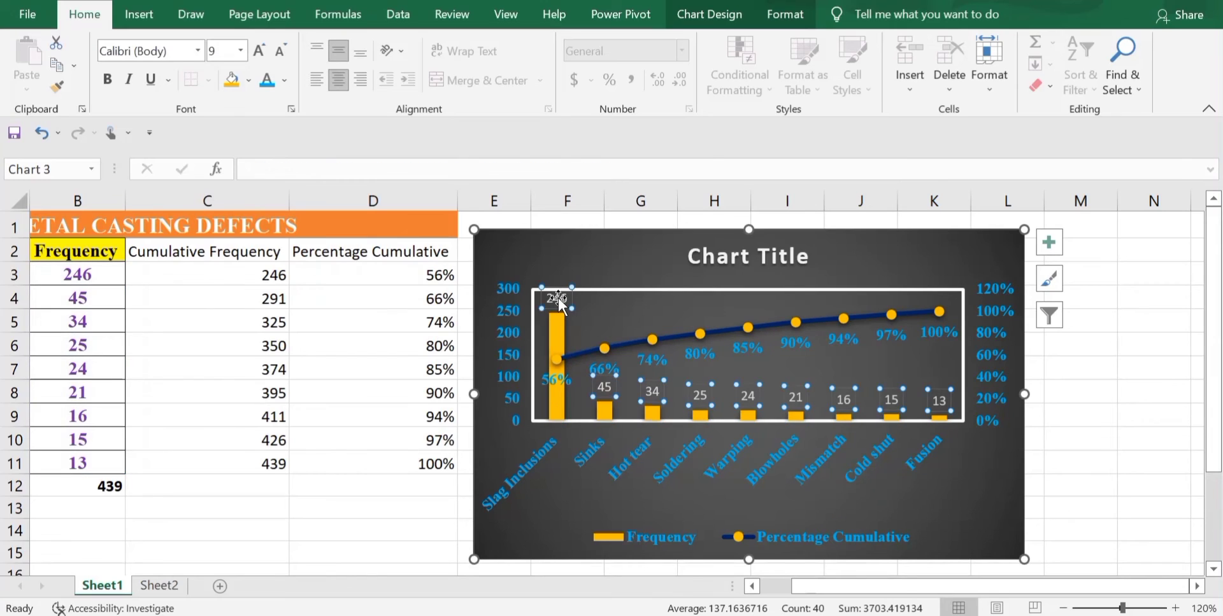
{"action": "left_click", "coordinate": [266, 81]}
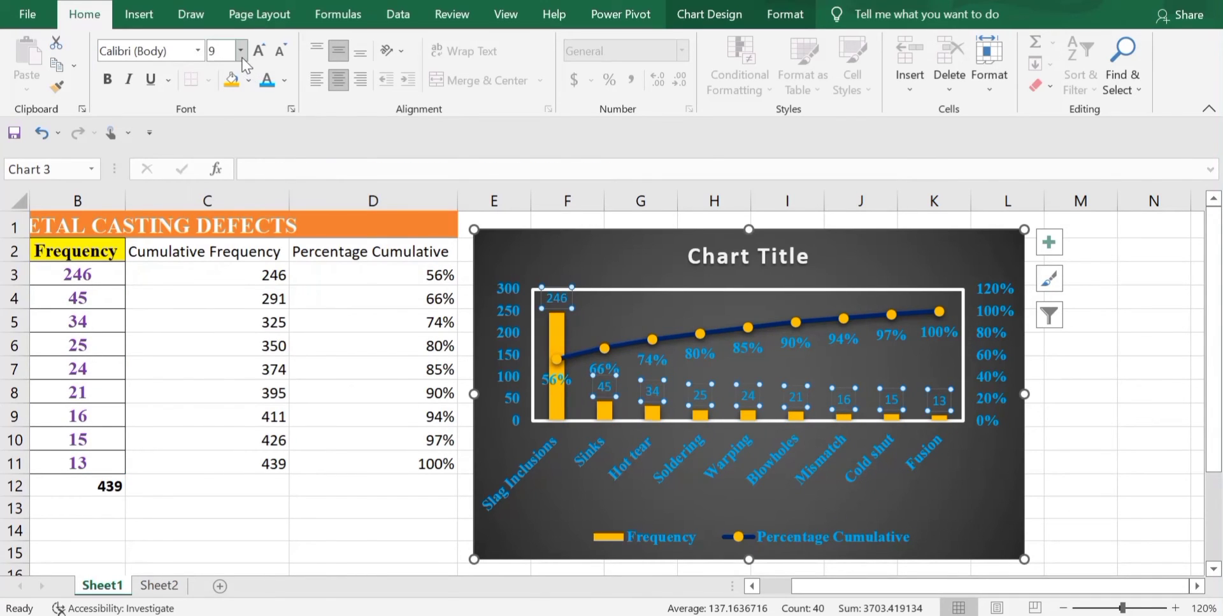
{"action": "left_click", "coordinate": [282, 87]}
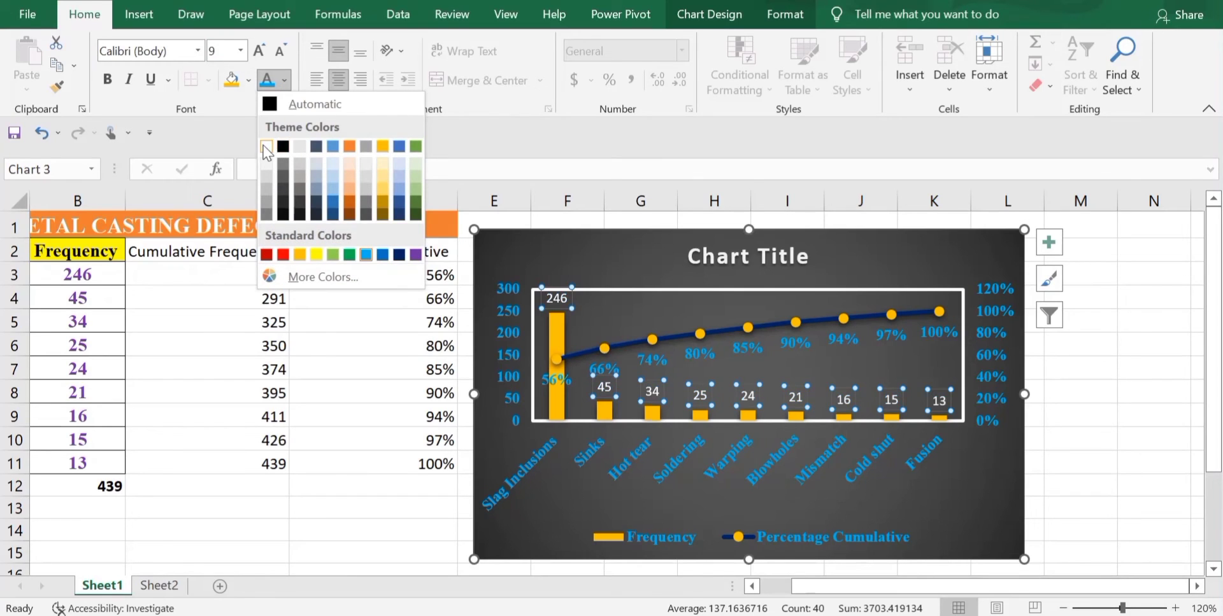
{"action": "left_click", "coordinate": [268, 146]}
{"action": "left_click", "coordinate": [107, 79]}
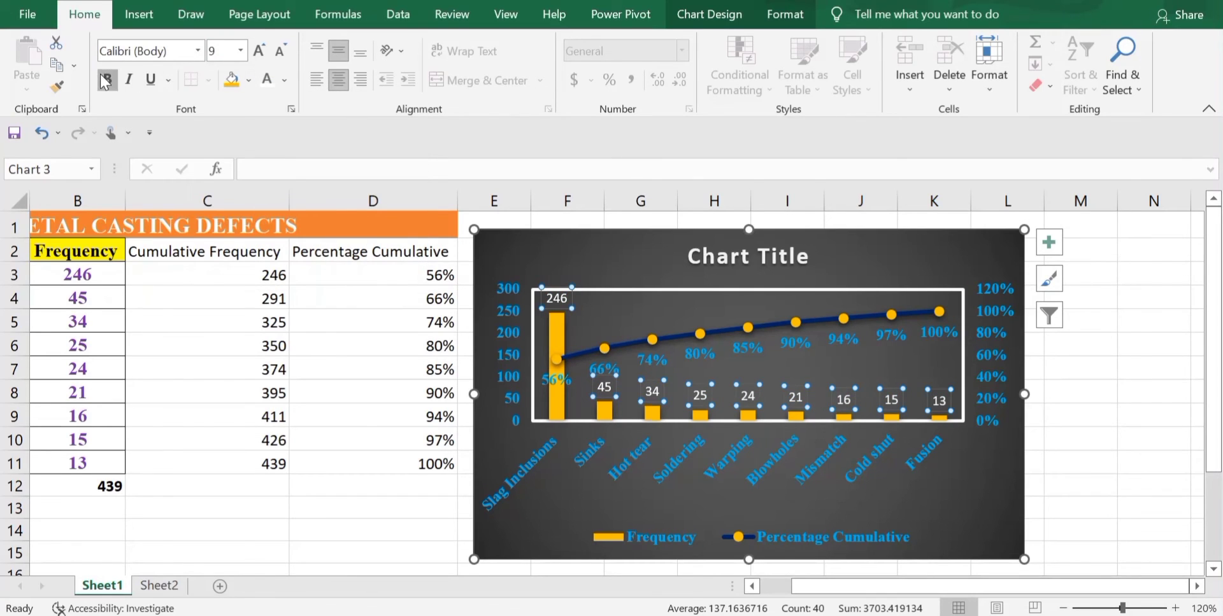
- Set the "Frequency" data labels to Times New Roman at size 10
{"action": "left_click", "coordinate": [199, 50]}
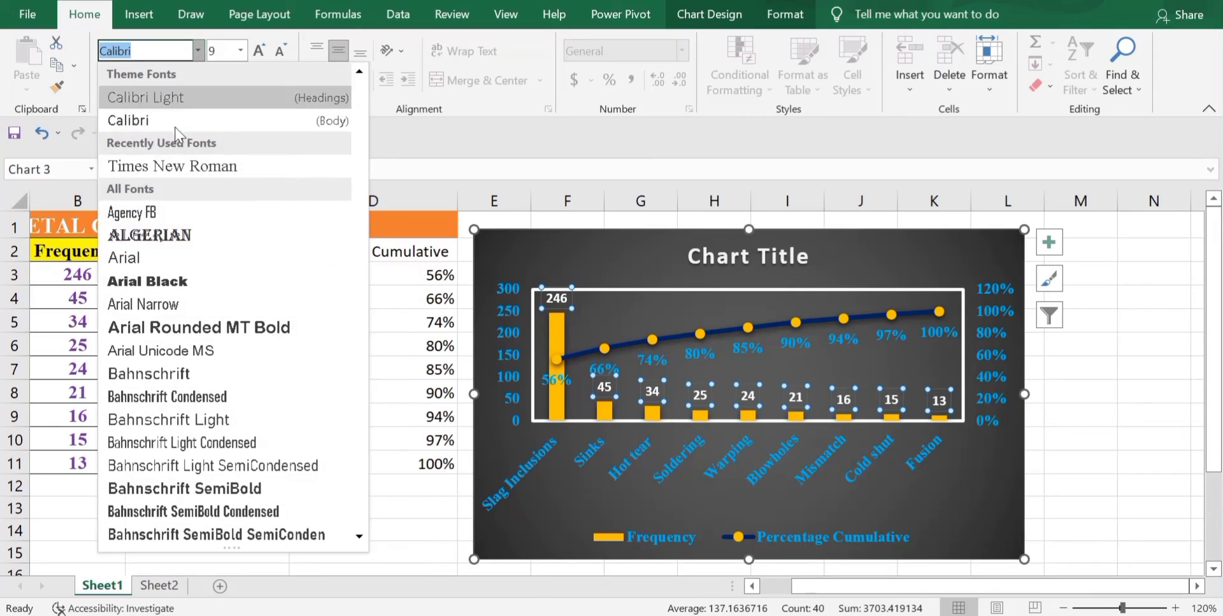
{"action": "left_click", "coordinate": [185, 166]}
{"action": "left_click", "coordinate": [241, 50]}
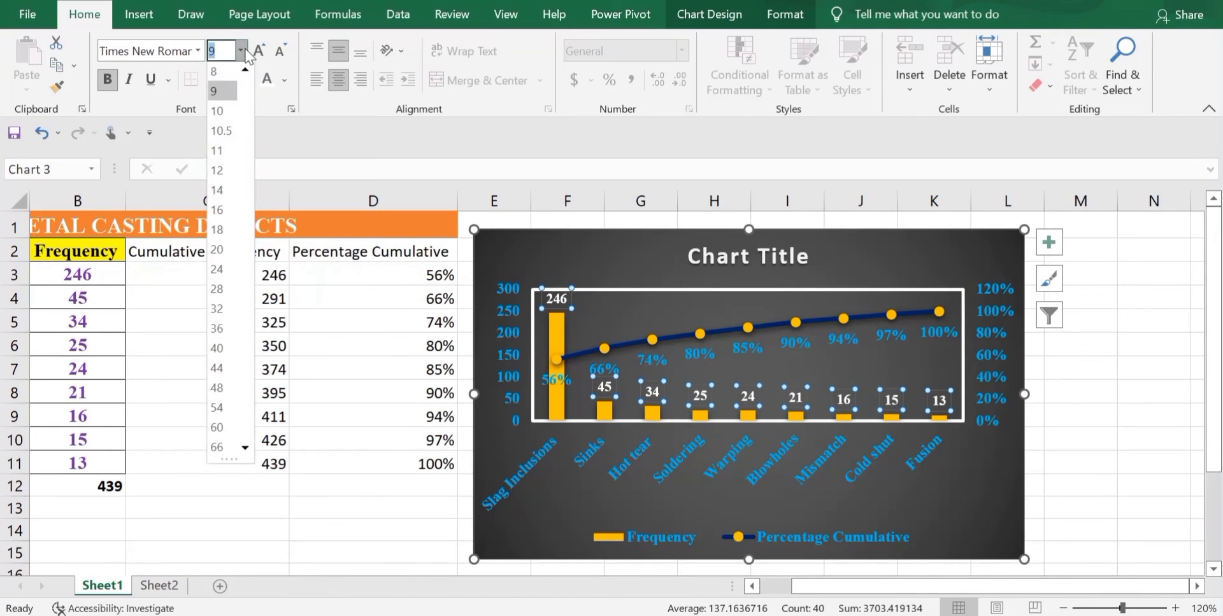
{"action": "left_click", "coordinate": [220, 110]}
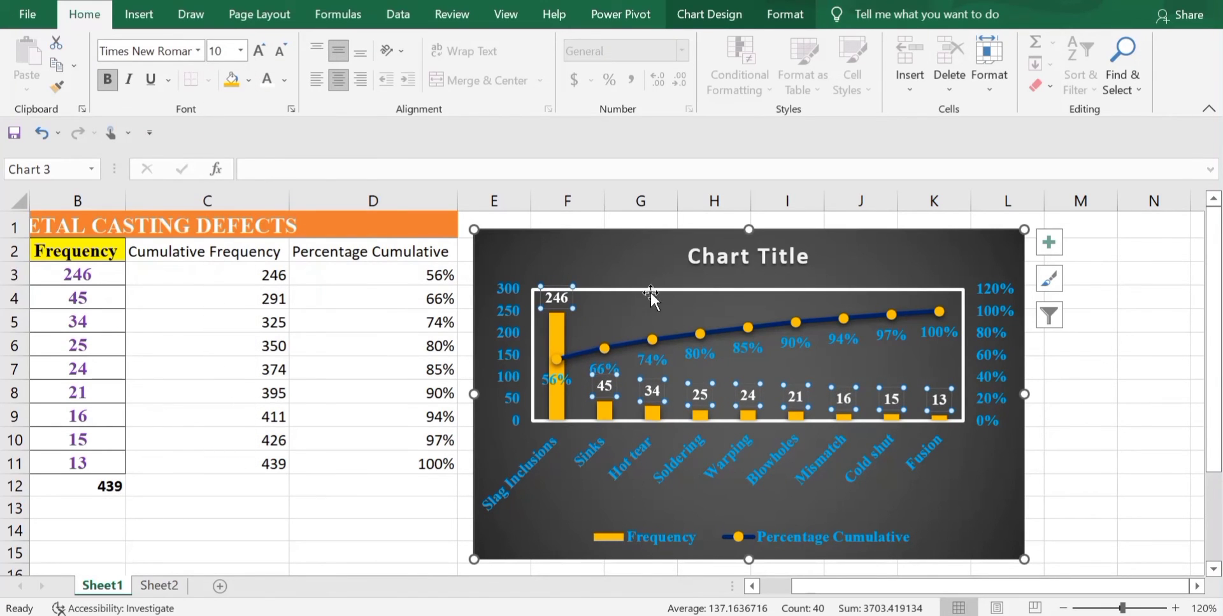
- Replace the chart's placeholder title with "Metal Cating Defects"
{"action": "left_click", "coordinate": [647, 258]}
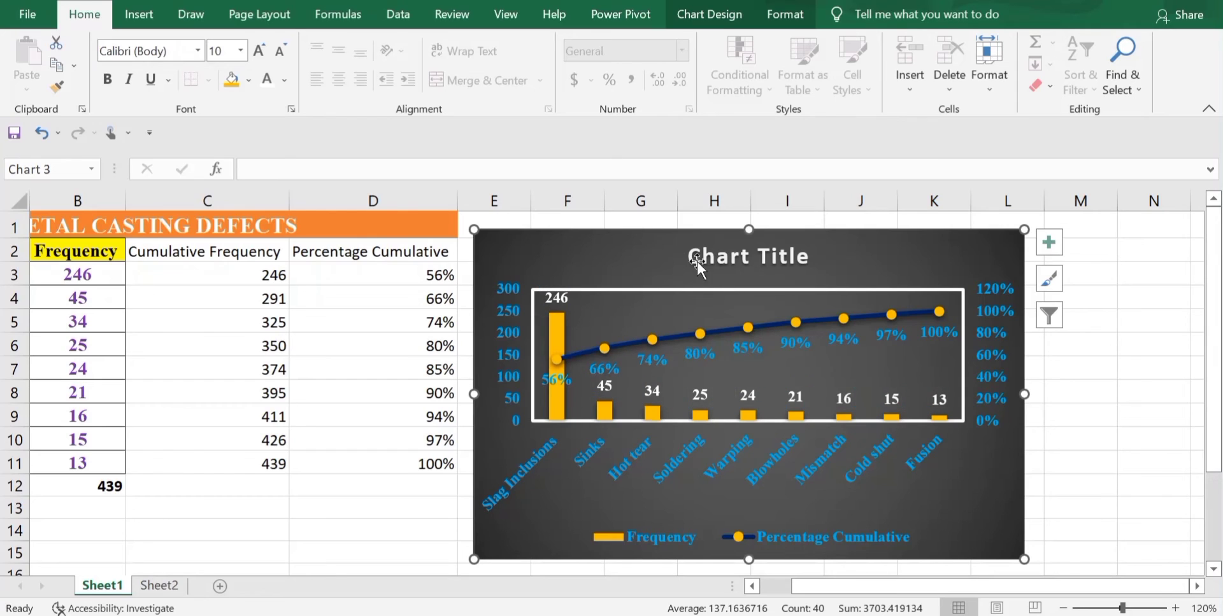
{"action": "left_click", "coordinate": [809, 263]}
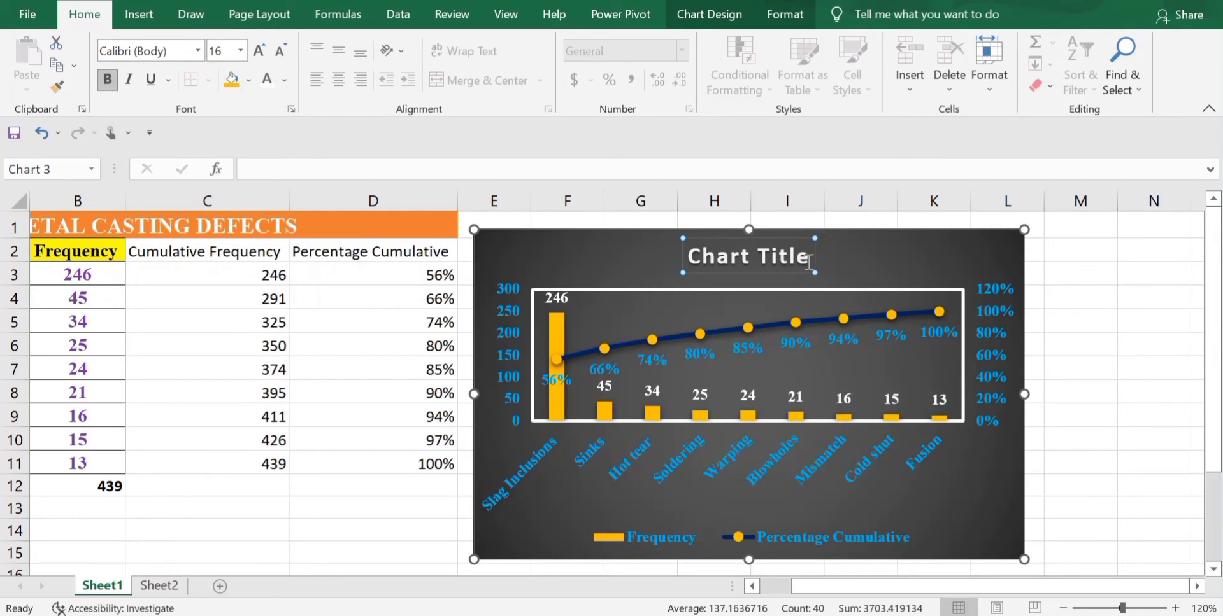
{"action": "key", "text": "BackSpace"}
{"action": "key", "text": "BackSpace"}
{"action": "key", "text": "BackSpace"}
{"action": "key", "text": "BackSpace"}
{"action": "key", "text": "BackSpace"}
{"action": "key", "text": "BackSpace"}
{"action": "key", "text": "BackSpace"}
{"action": "key", "text": "BackSpace"}
{"action": "key", "text": "BackSpace"}
{"action": "key", "text": "BackSpace"}
{"action": "key", "text": "BackSpace"}
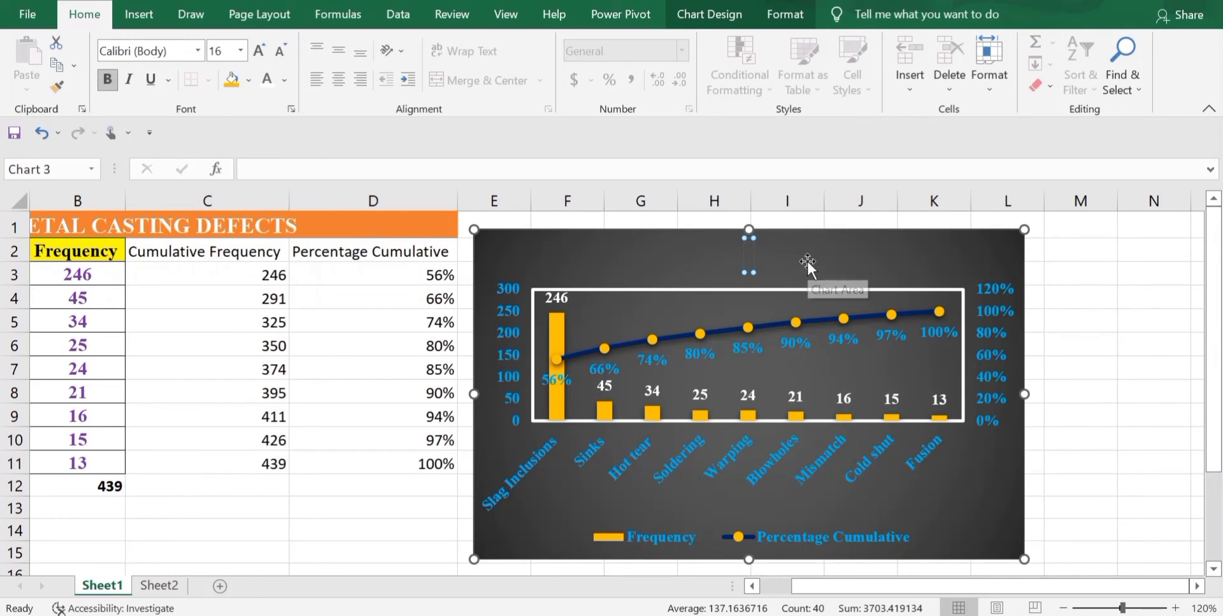
{"action": "type", "text": "Meta"}
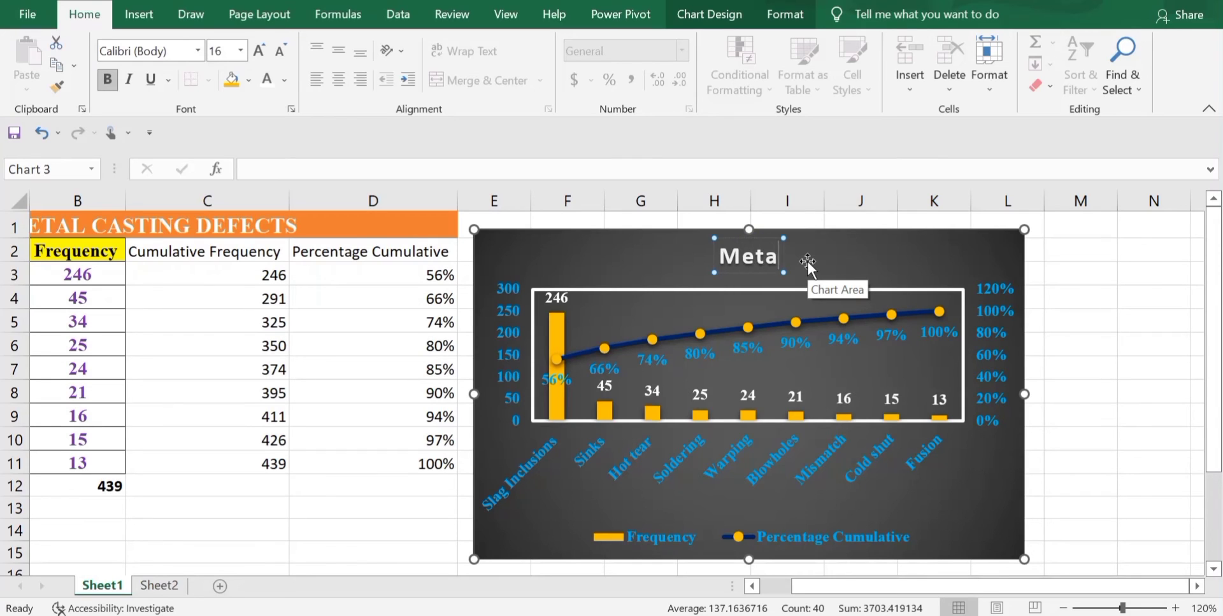
{"action": "type", "text": "l Cat"}
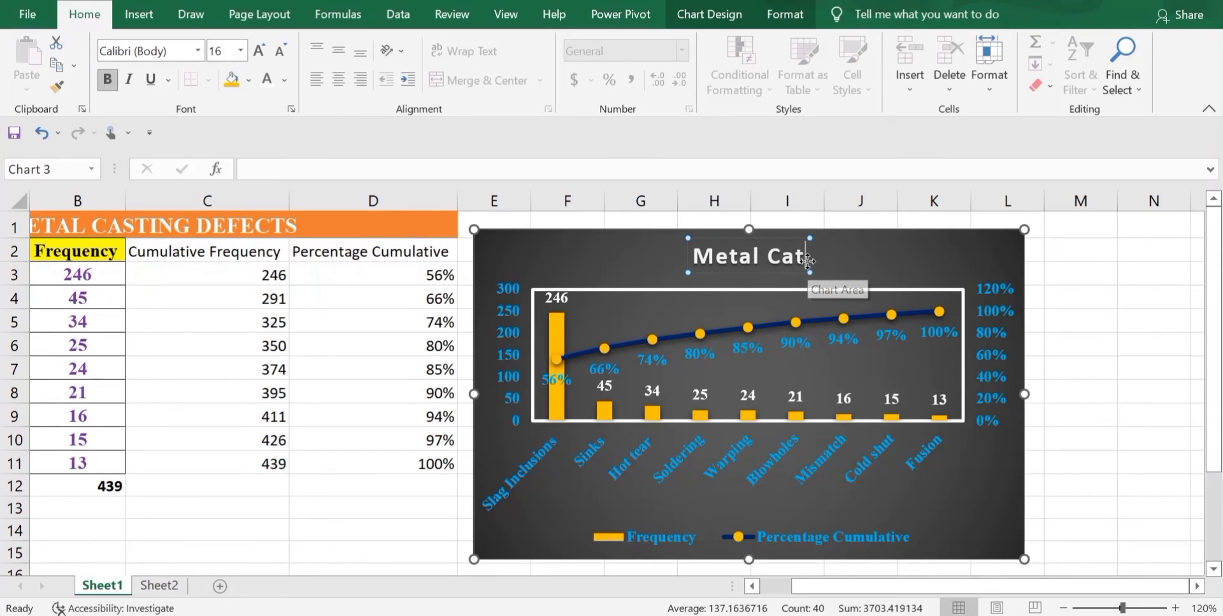
{"action": "type", "text": "ing Defe"}
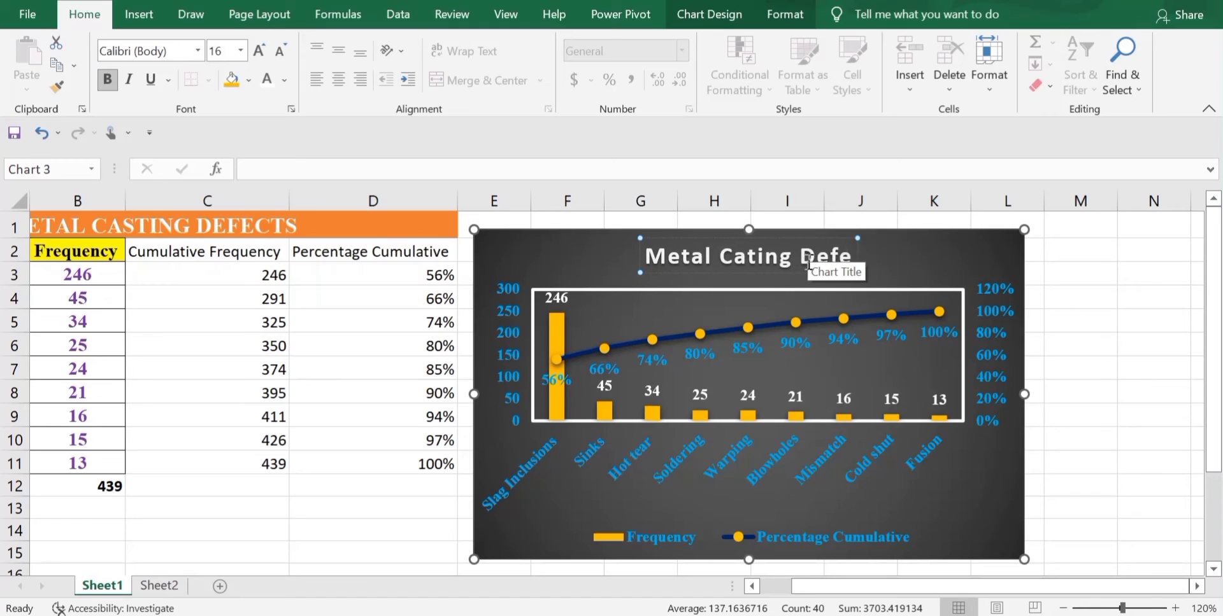
{"action": "type", "text": "cts"}
{"action": "left_click", "coordinate": [887, 268]}
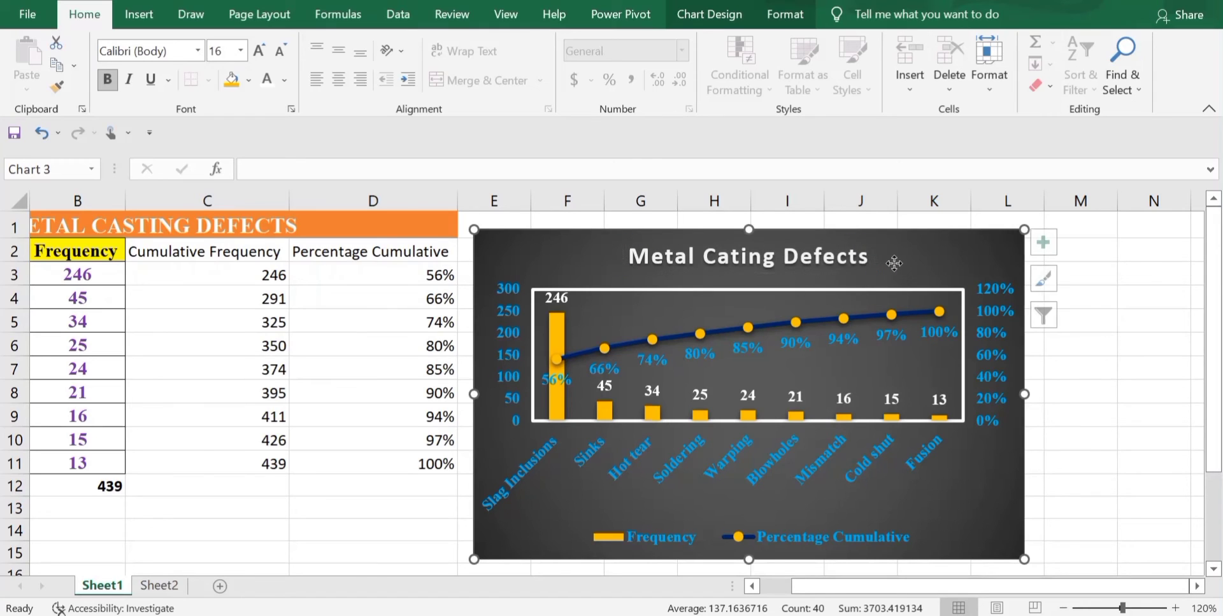
- Change the chart title's font to Times New Roman
{"action": "left_click", "coordinate": [823, 251]}
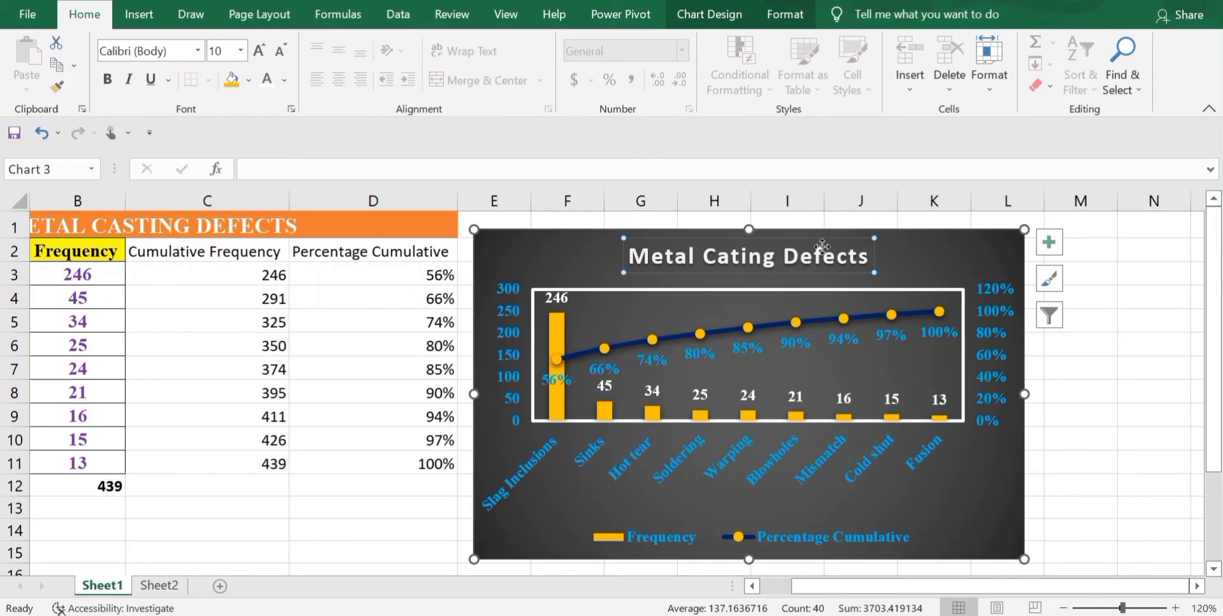
{"action": "left_click", "coordinate": [196, 53]}
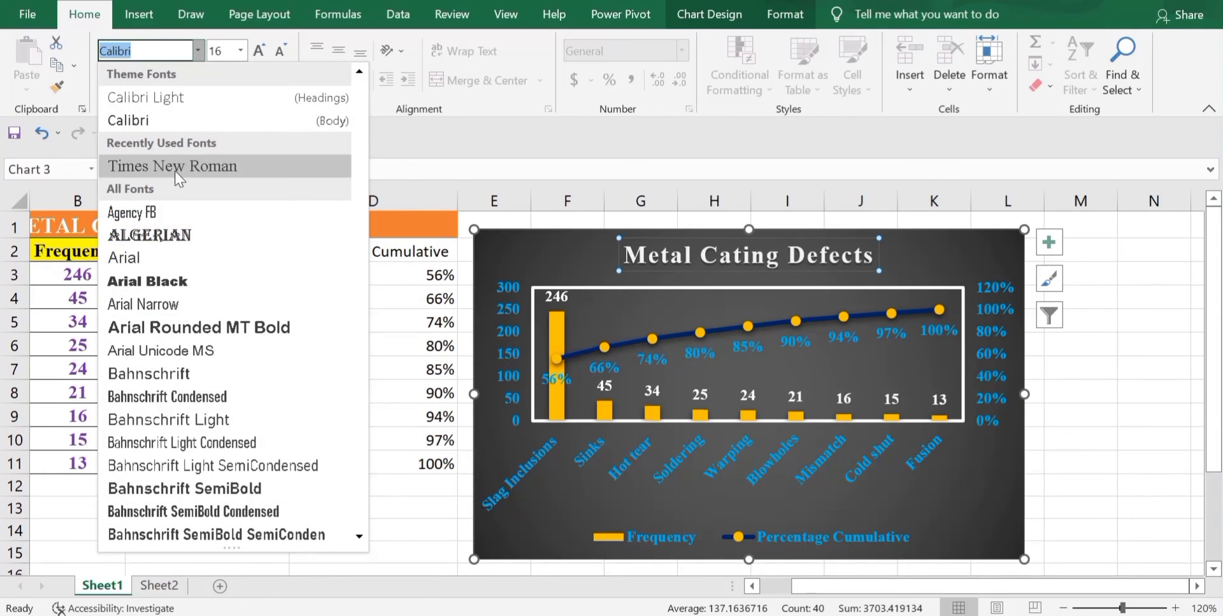
{"action": "left_click", "coordinate": [176, 167]}
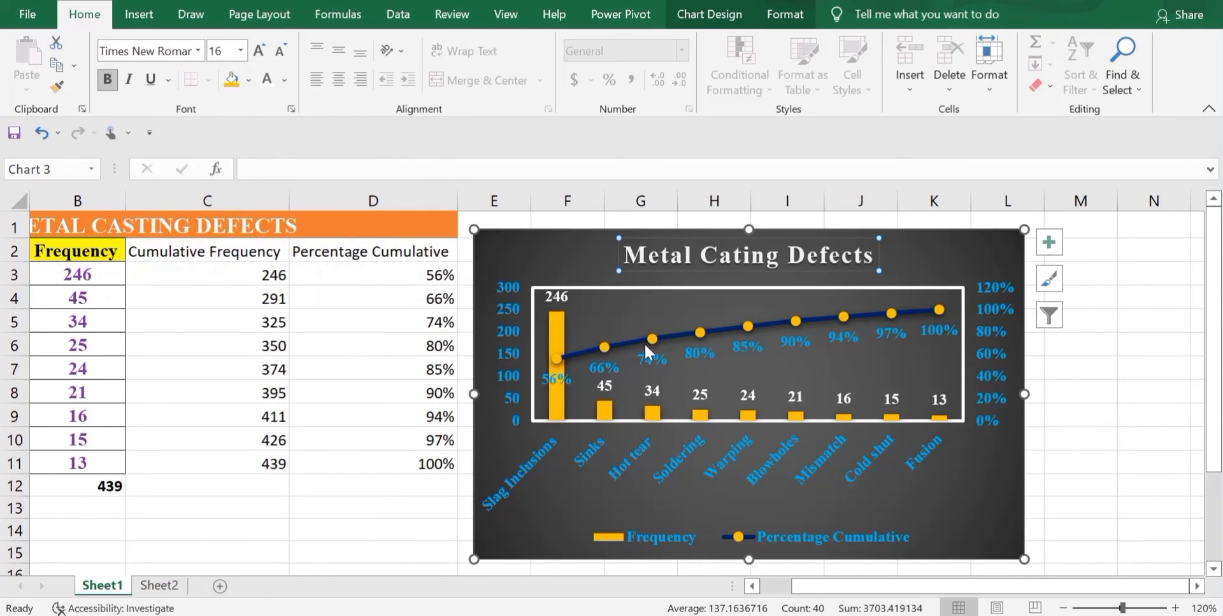
- Draw a rectangle about 1.65" wide and 2.15" high over the first four columns and their category labels, Slag Inclusions to Soldering
{"action": "left_click", "coordinate": [572, 257]}
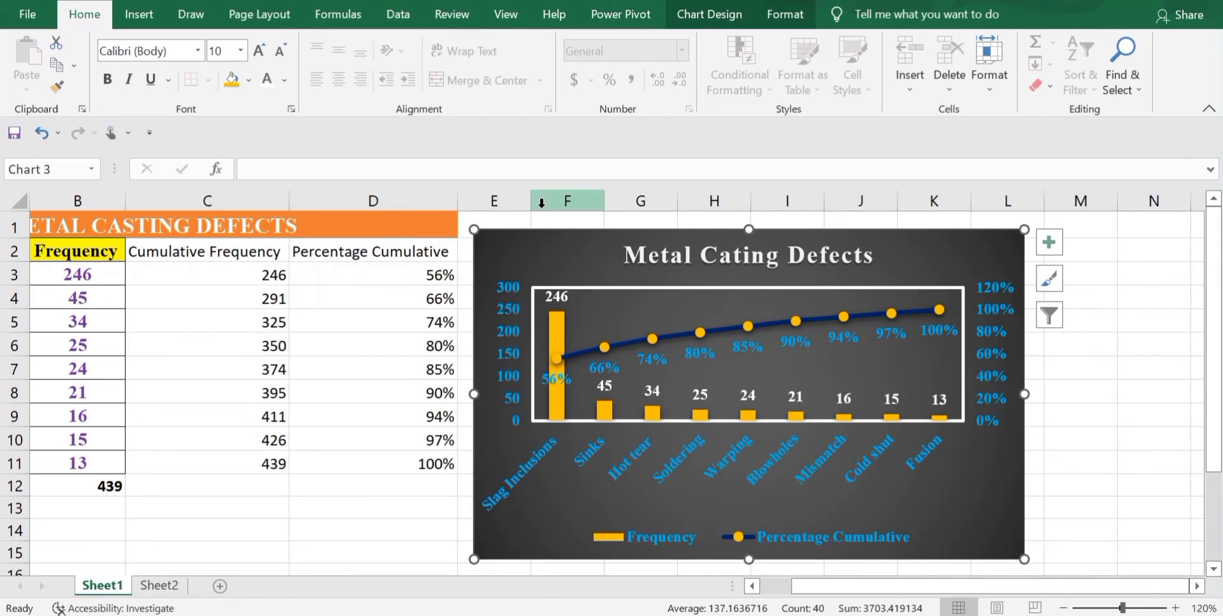
{"action": "left_click", "coordinate": [135, 21]}
{"action": "left_click", "coordinate": [219, 83]}
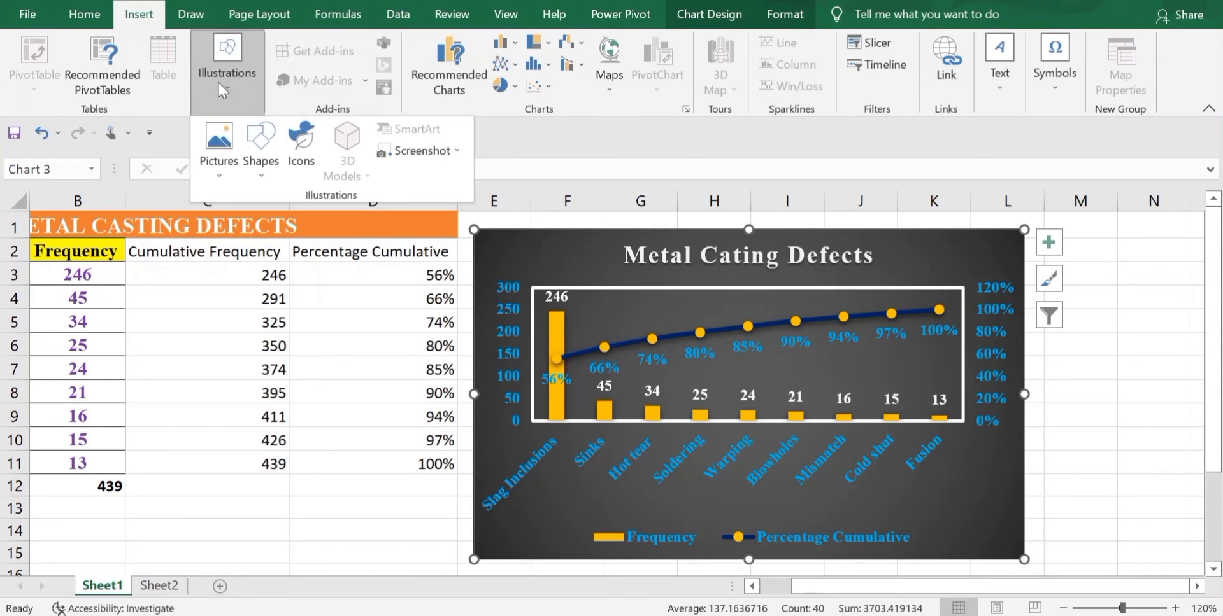
{"action": "left_click", "coordinate": [265, 145]}
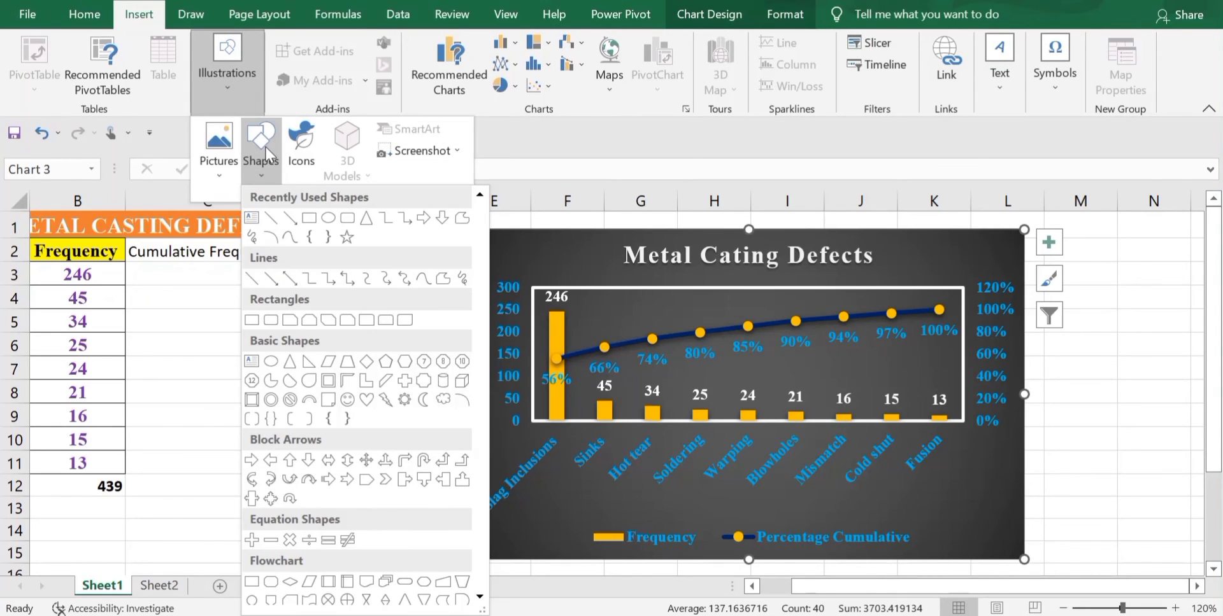
{"action": "left_click", "coordinate": [308, 219]}
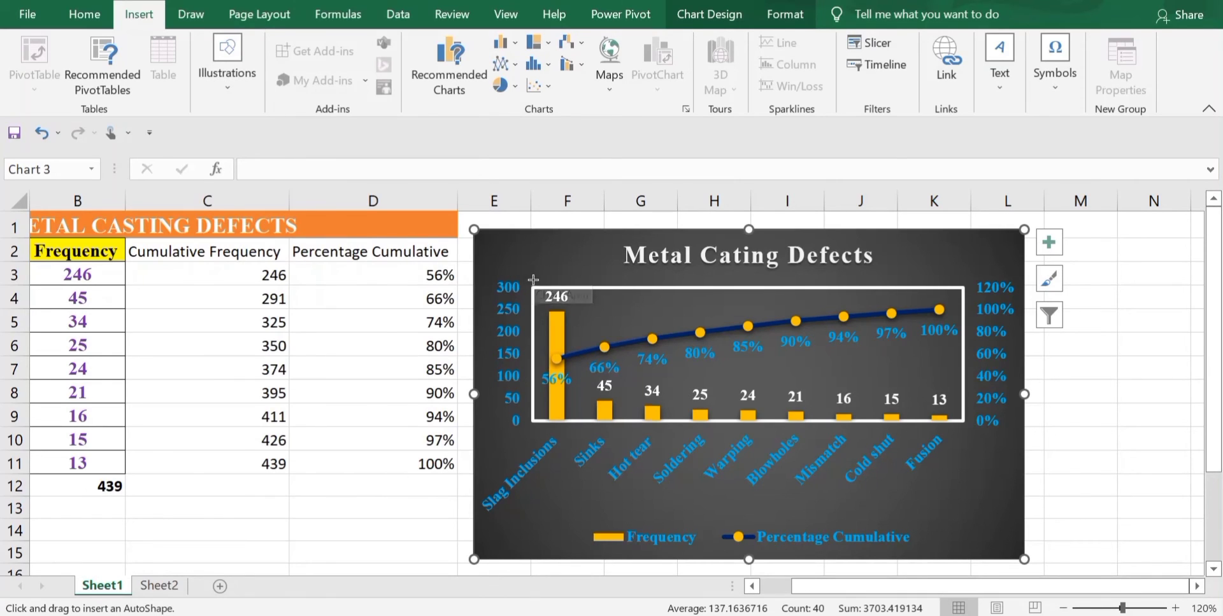
{"action": "left_click_drag", "start_coordinate": [529, 277], "coordinate": [710, 515]}
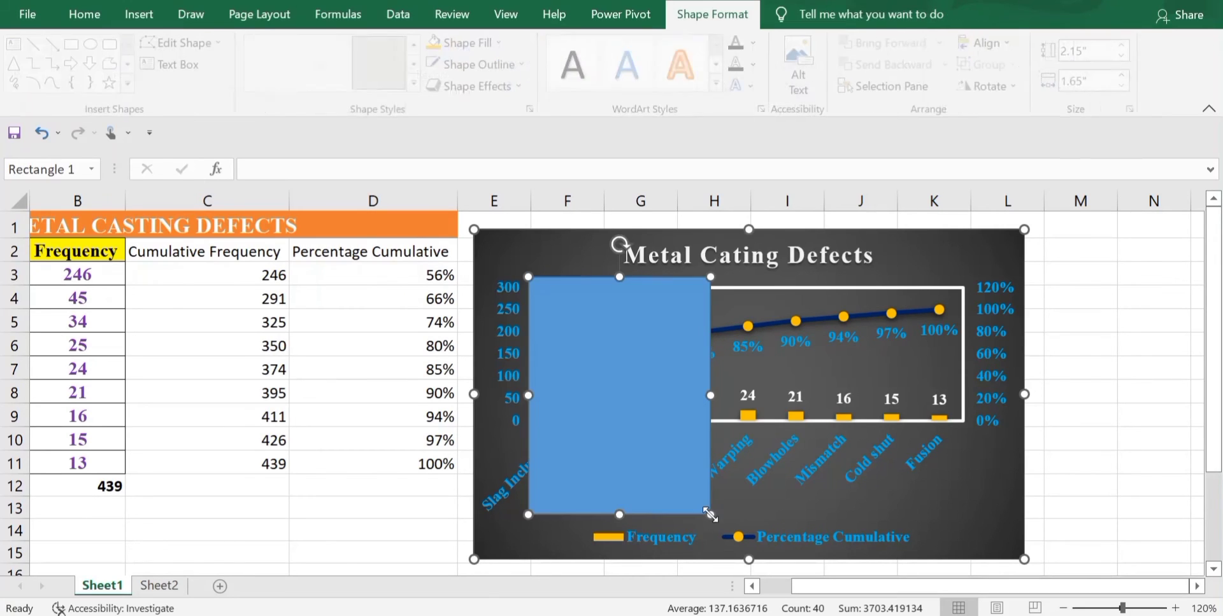
- Remove the rectangle's fill and give it a red 2¼ pt outline
{"action": "right_click", "coordinate": [598, 385]}
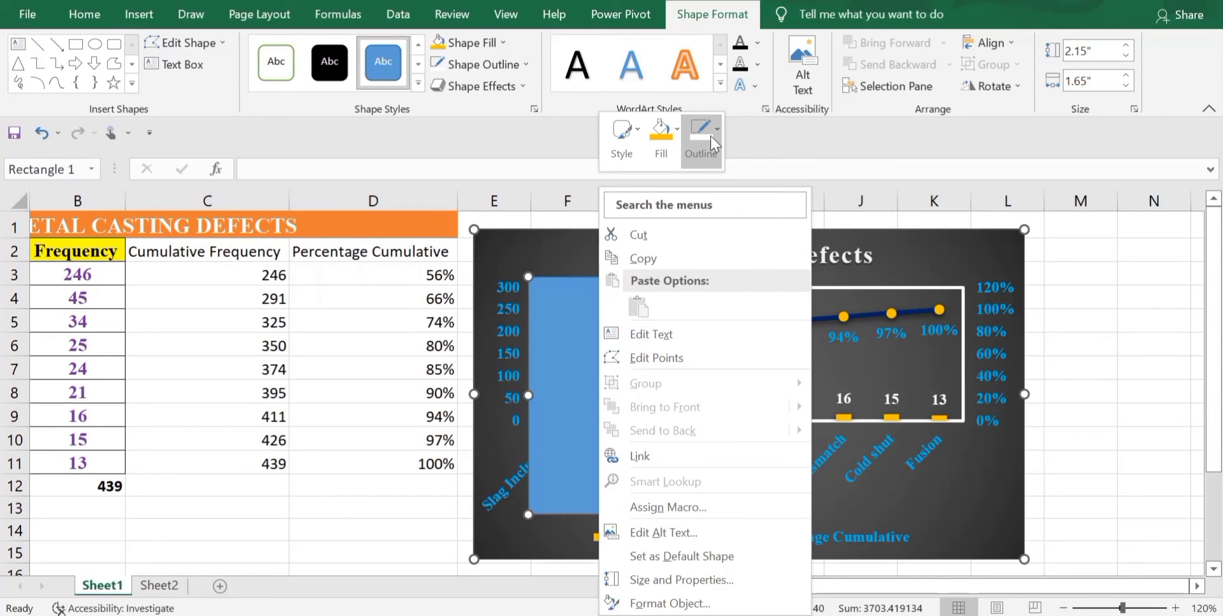
{"action": "left_click", "coordinate": [675, 133]}
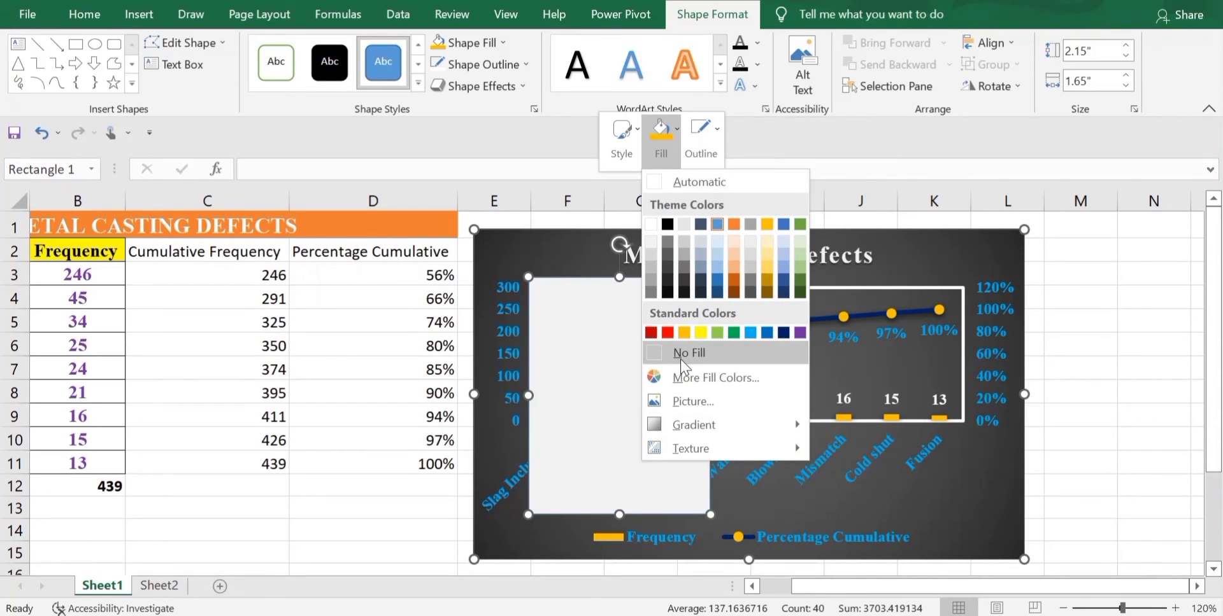
{"action": "left_click", "coordinate": [681, 357]}
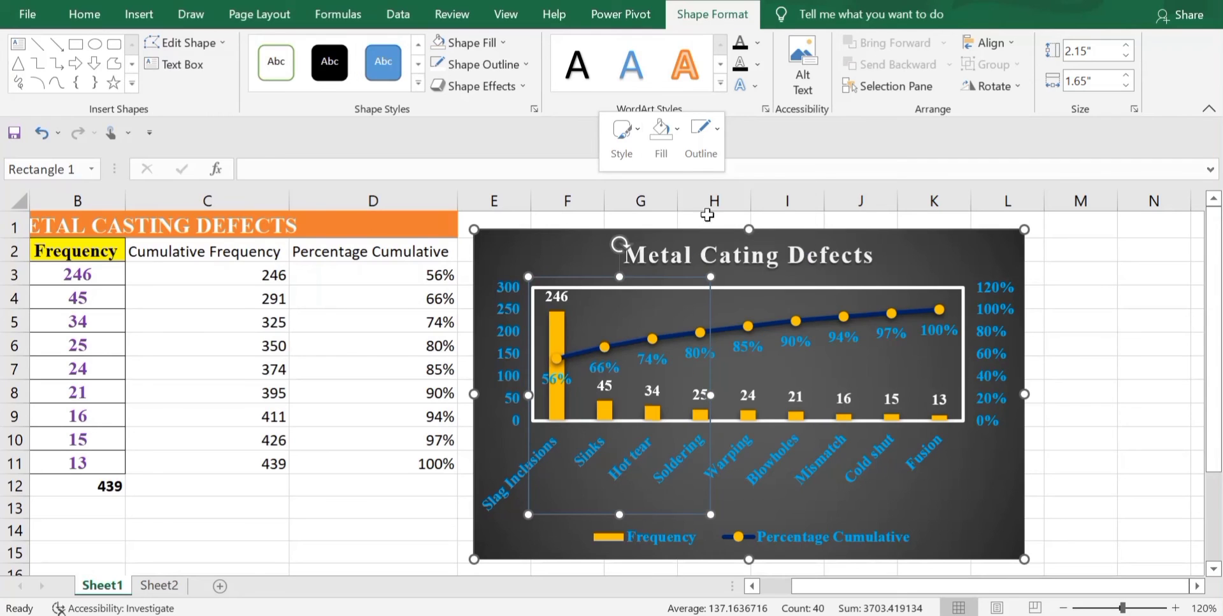
{"action": "left_click", "coordinate": [705, 140]}
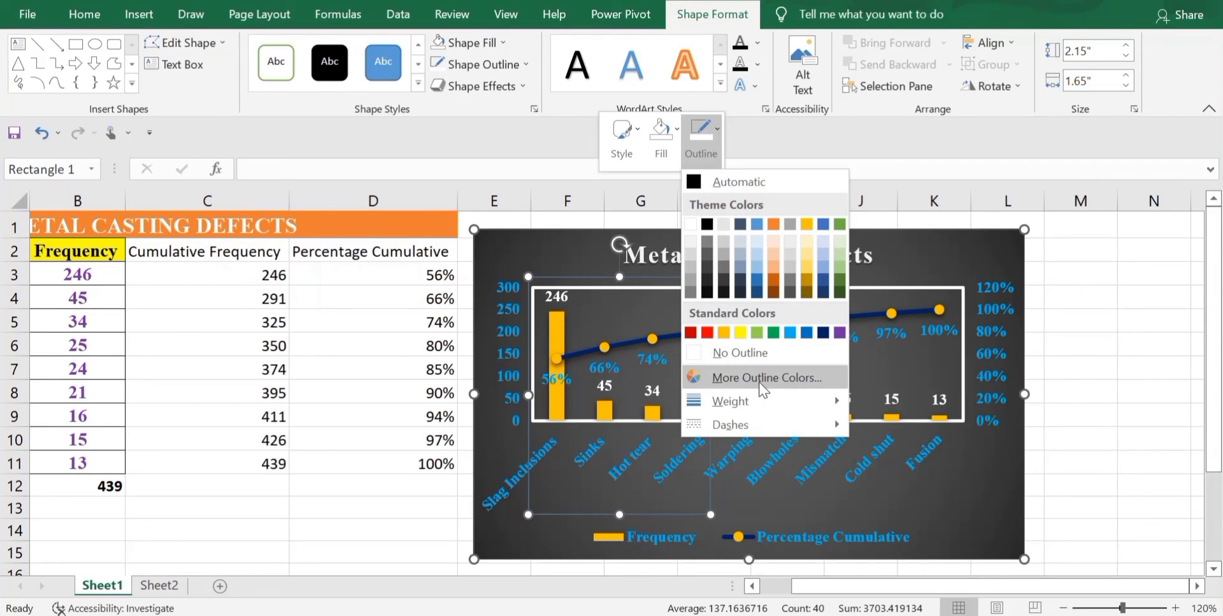
{"action": "mouse_move", "coordinate": [764, 403]}
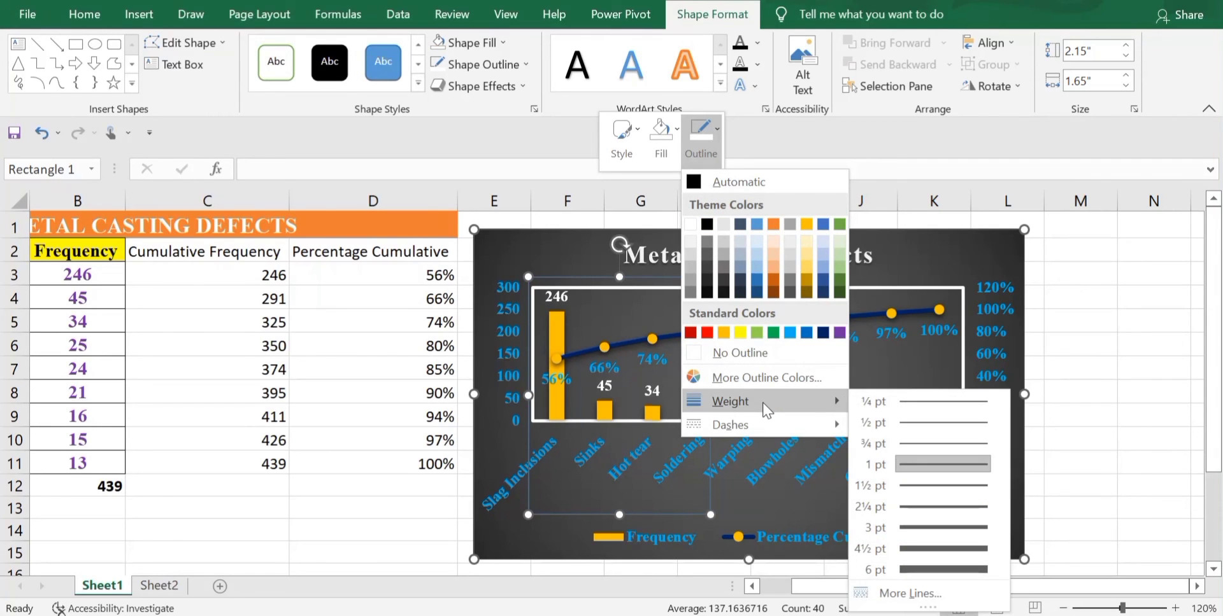
{"action": "left_click", "coordinate": [932, 509]}
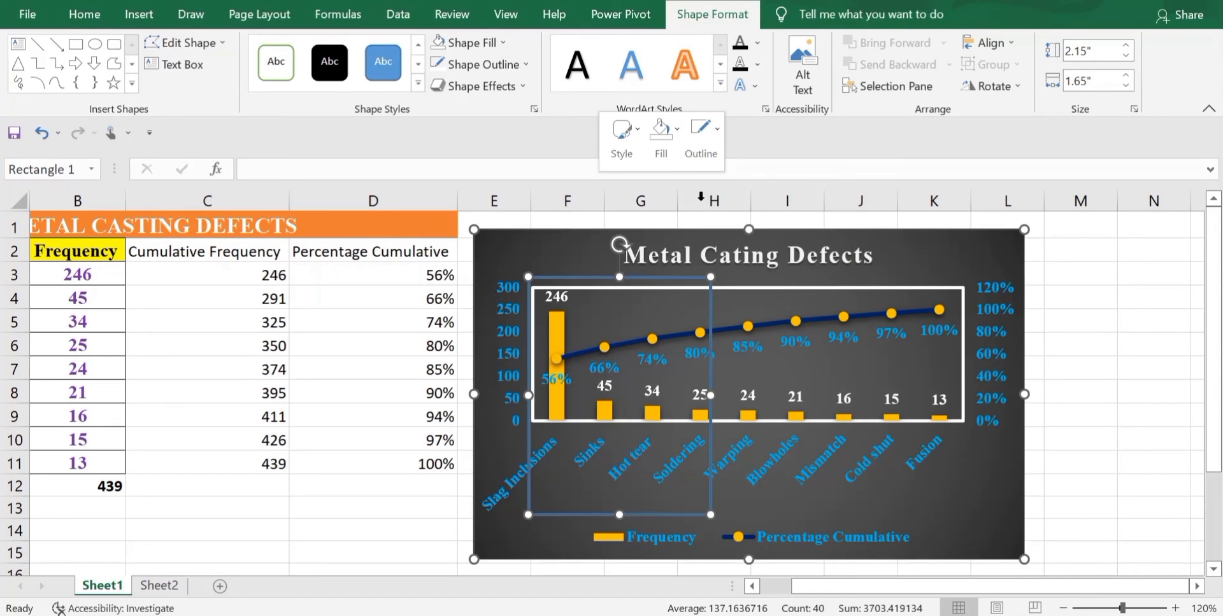
{"action": "left_click", "coordinate": [706, 142]}
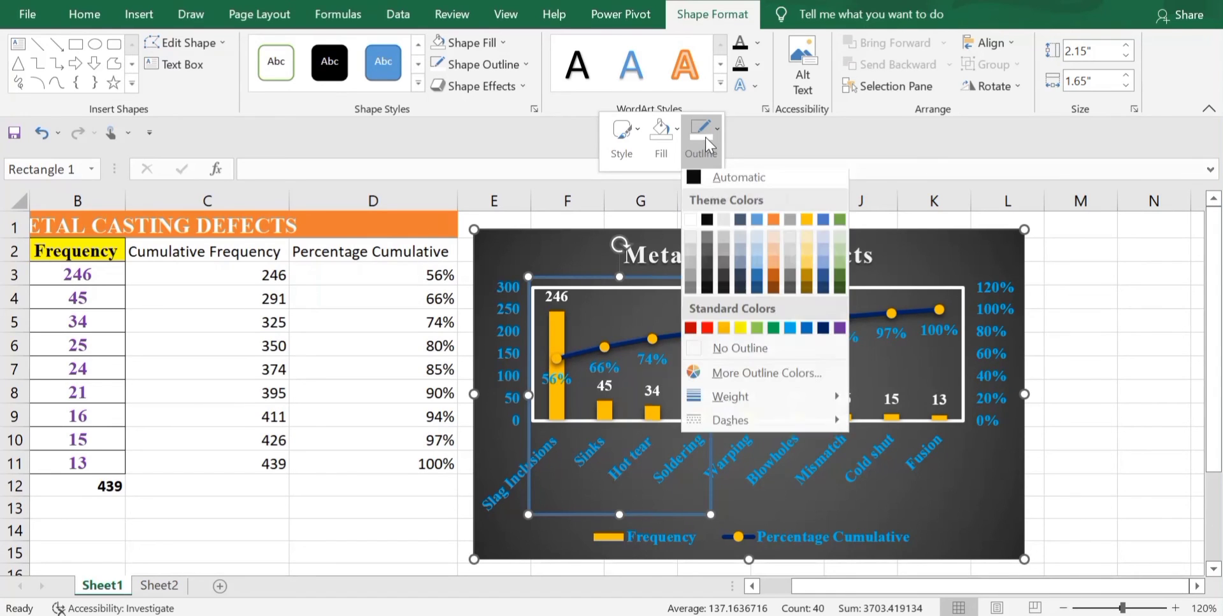
{"action": "left_click", "coordinate": [708, 334]}
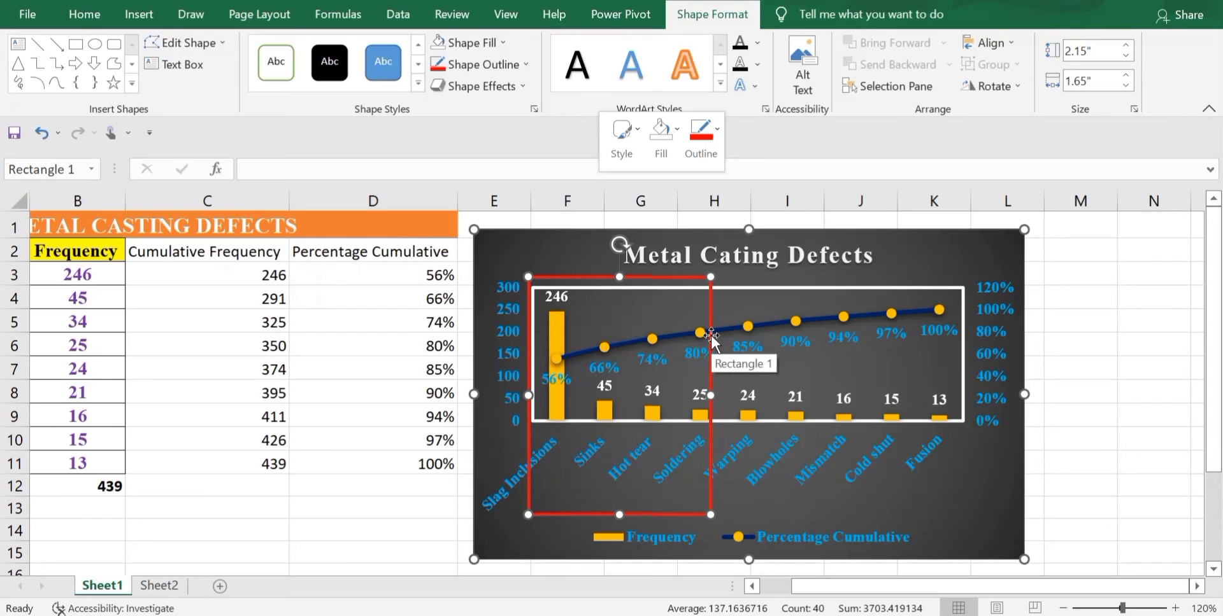
- Draw a right block arrow about 1.21" wide and 0.27" high in the chart, starting at the red rectangle's right edge
{"action": "left_click", "coordinate": [551, 247]}
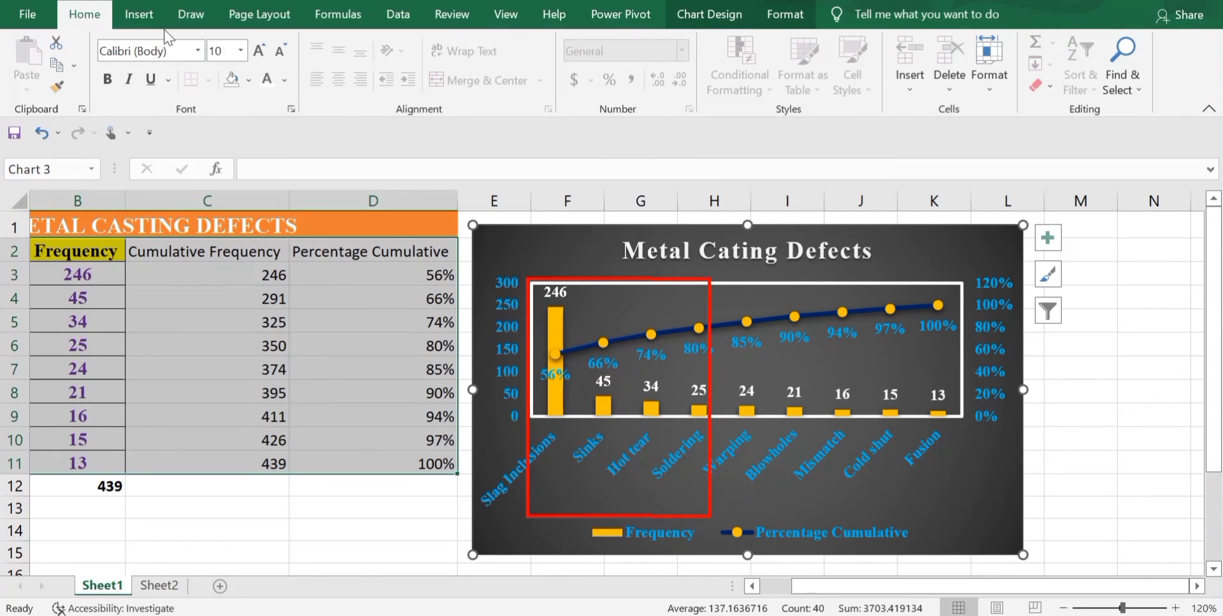
{"action": "left_click", "coordinate": [131, 18]}
{"action": "left_click", "coordinate": [224, 75]}
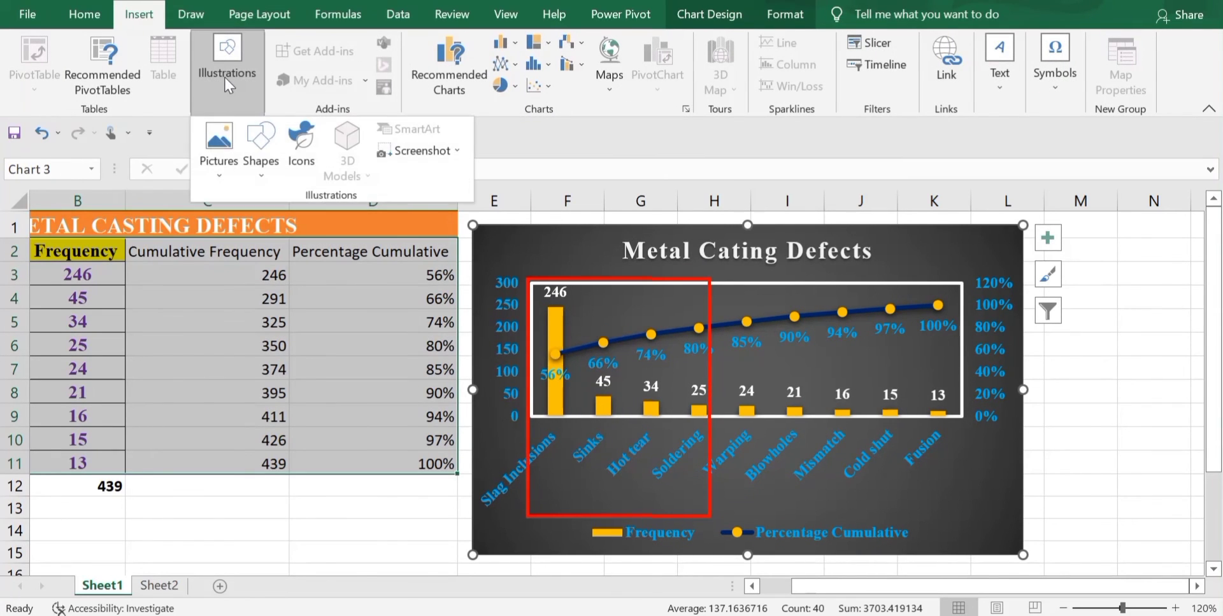
{"action": "left_click", "coordinate": [261, 163]}
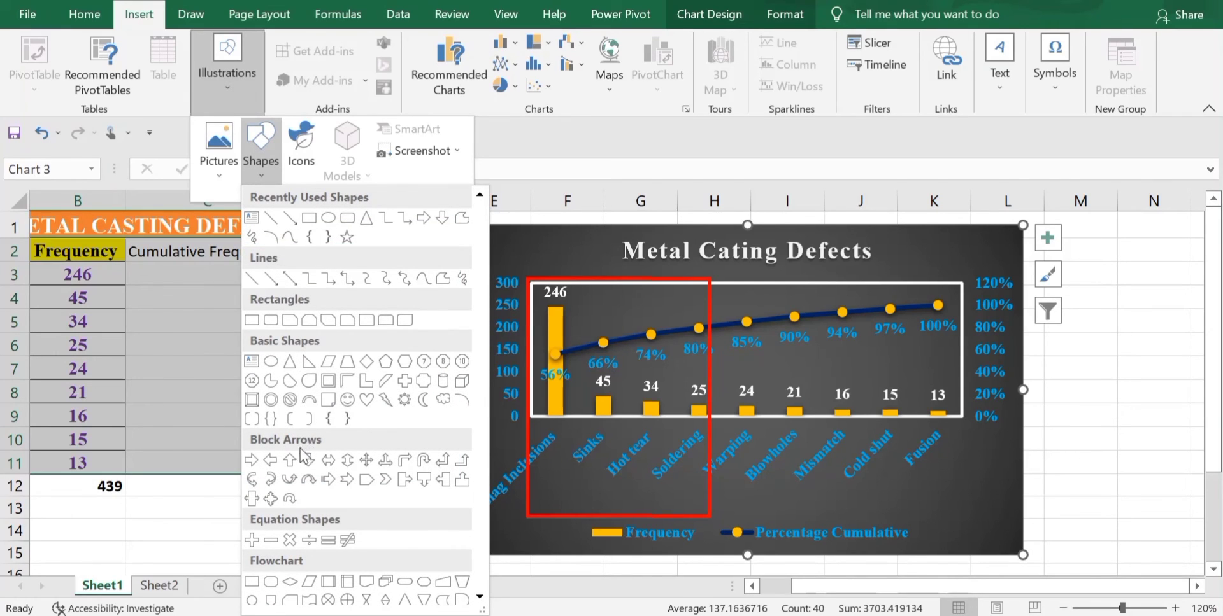
{"action": "left_click", "coordinate": [252, 460]}
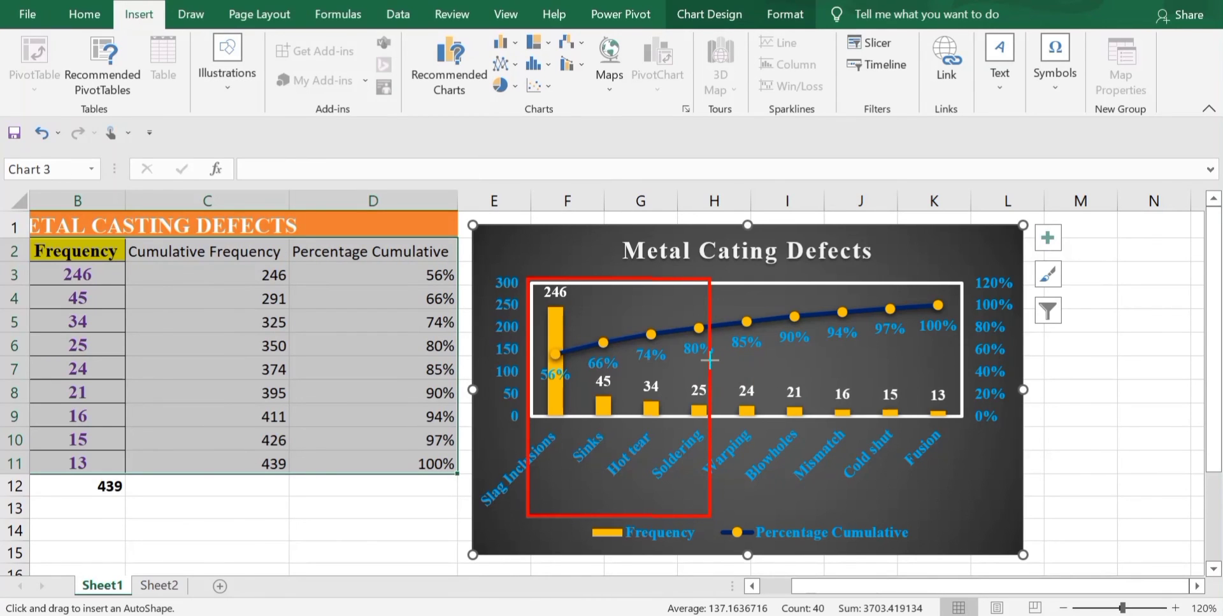
{"action": "left_click_drag", "start_coordinate": [709, 360], "coordinate": [843, 390]}
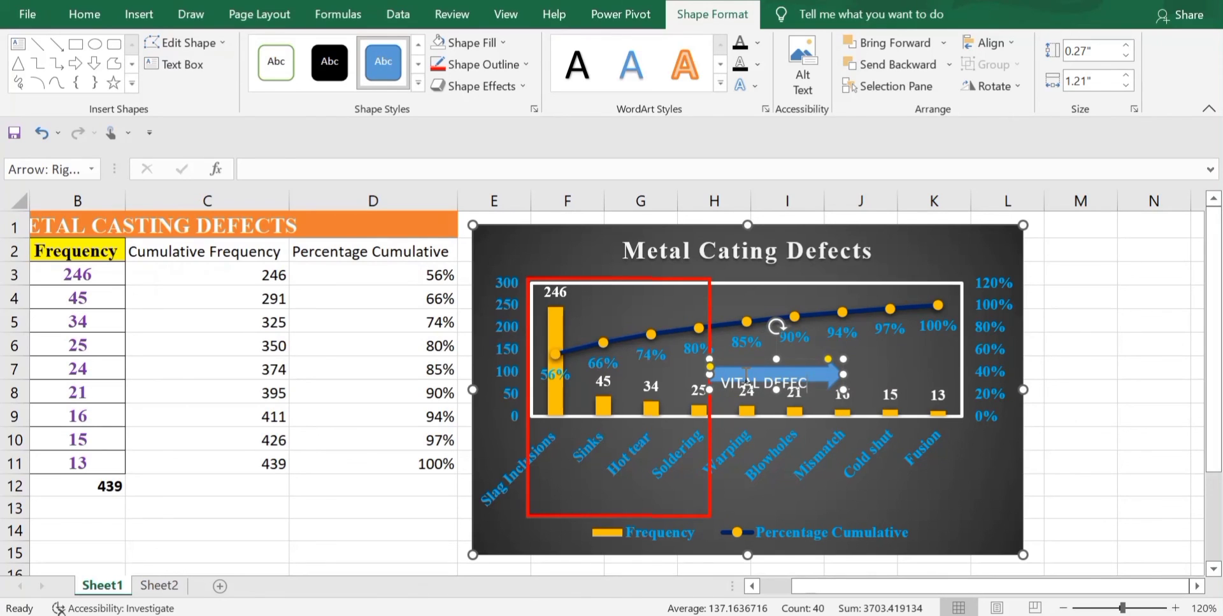
- Label the block arrow "VITAL DEFECTS"
{"action": "key", "text": "BackSpace"}
{"action": "key", "text": "BackSpace"}
{"action": "key", "text": "BackSpace"}
{"action": "key", "text": "BackSpace"}
{"action": "key", "text": "BackSpace"}
{"action": "key", "text": "BackSpace"}
{"action": "key", "text": "BackSpace"}
{"action": "key", "text": "BackSpace"}
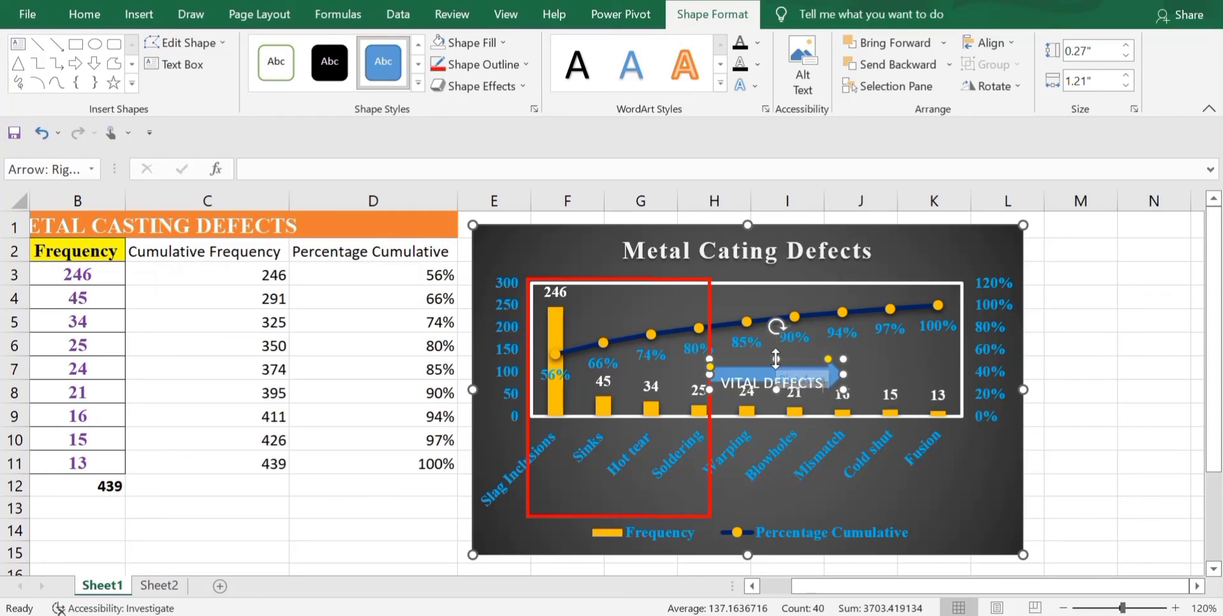
- Enlarge the "VITAL DEFECTS" arrow to about 0.5" high and 1.32" wide
{"action": "left_click", "coordinate": [774, 343]}
{"action": "left_click_drag", "start_coordinate": [774, 344], "coordinate": [774, 335]}
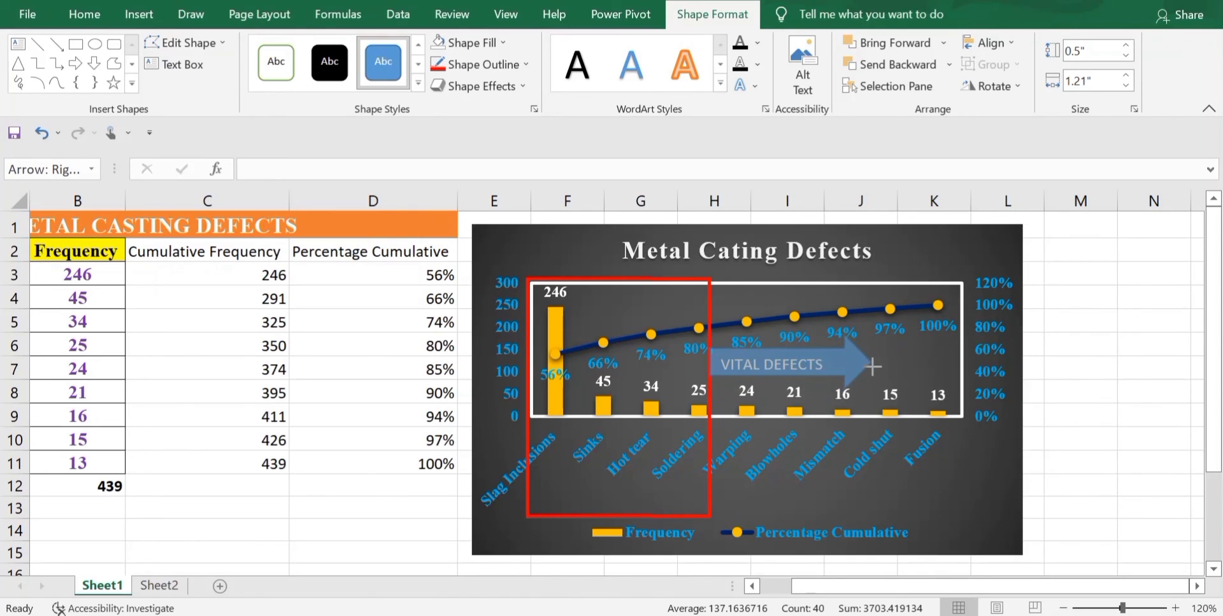
{"action": "left_click", "coordinate": [855, 370]}
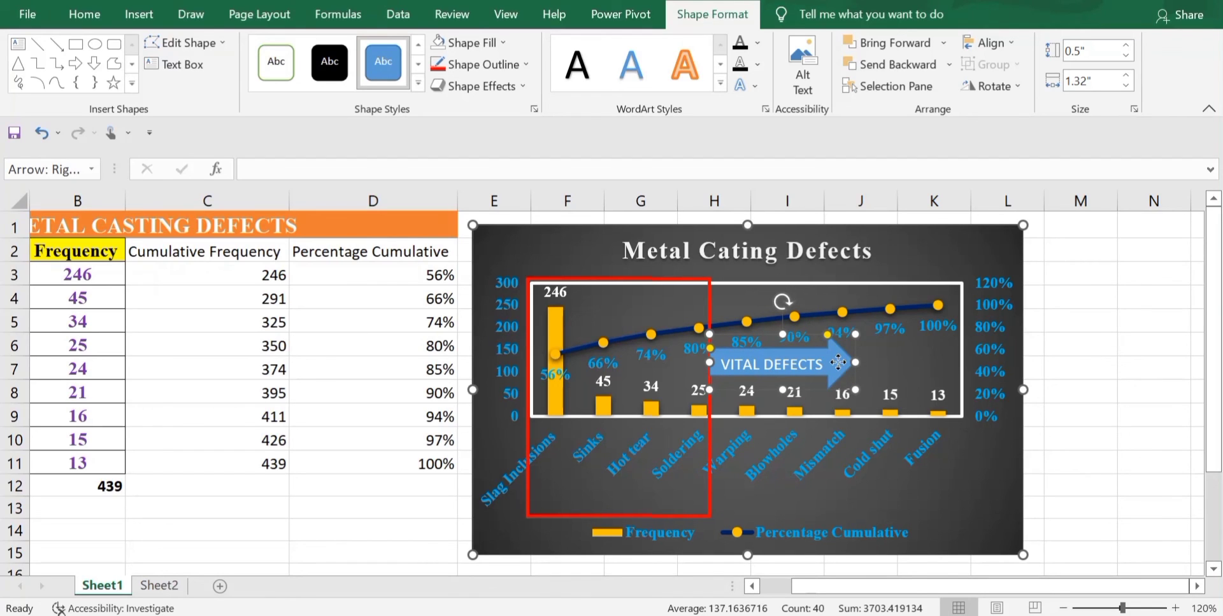
- Fill the "VITAL DEFECTS" arrow with the standard dark blue colour
{"action": "right_click", "coordinate": [838, 363]}
{"action": "left_click", "coordinate": [911, 139]}
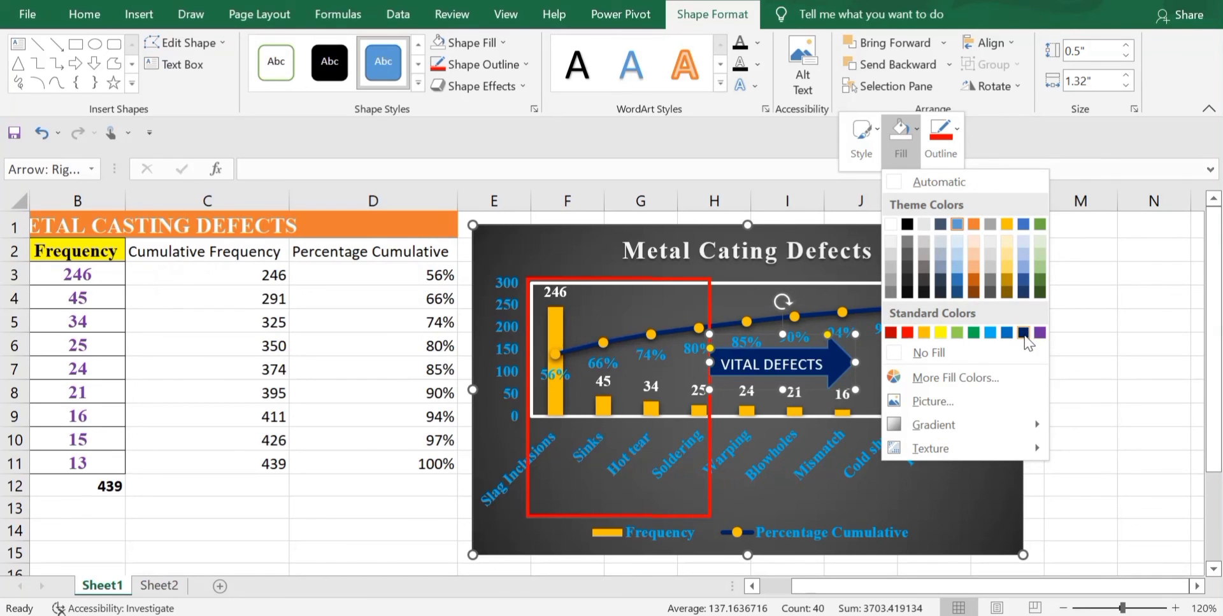
{"action": "left_click", "coordinate": [1024, 336]}
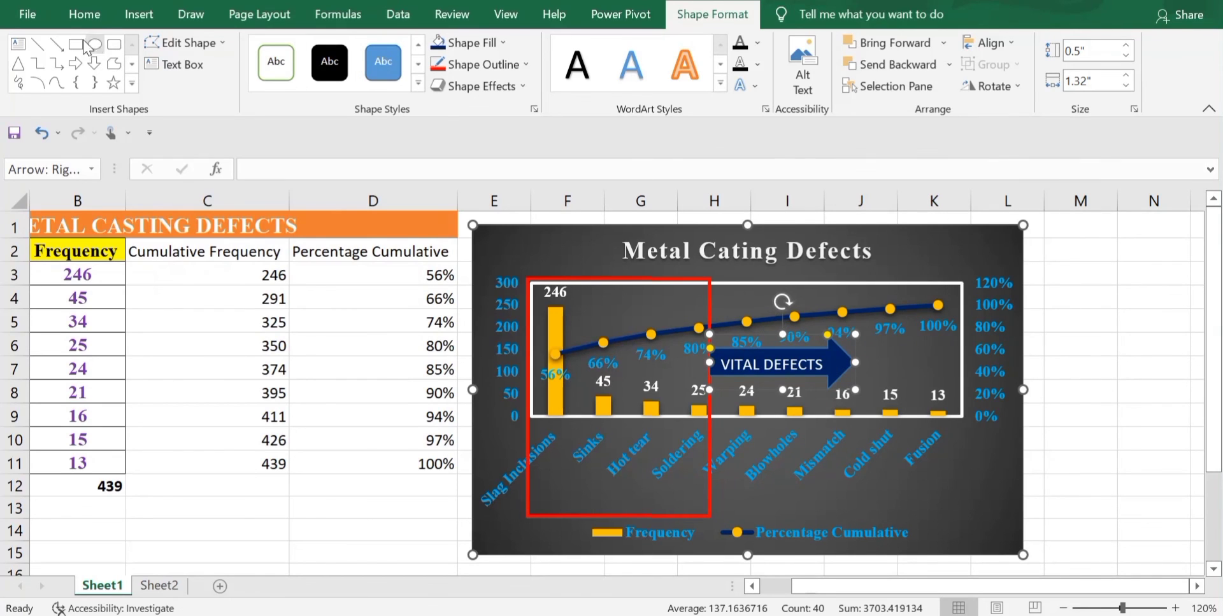
- Format the "VITAL DEFECTS" label as bold 10 pt Times New Roman and widen the arrow slightly so the text fits on one line
{"action": "left_click", "coordinate": [64, 23]}
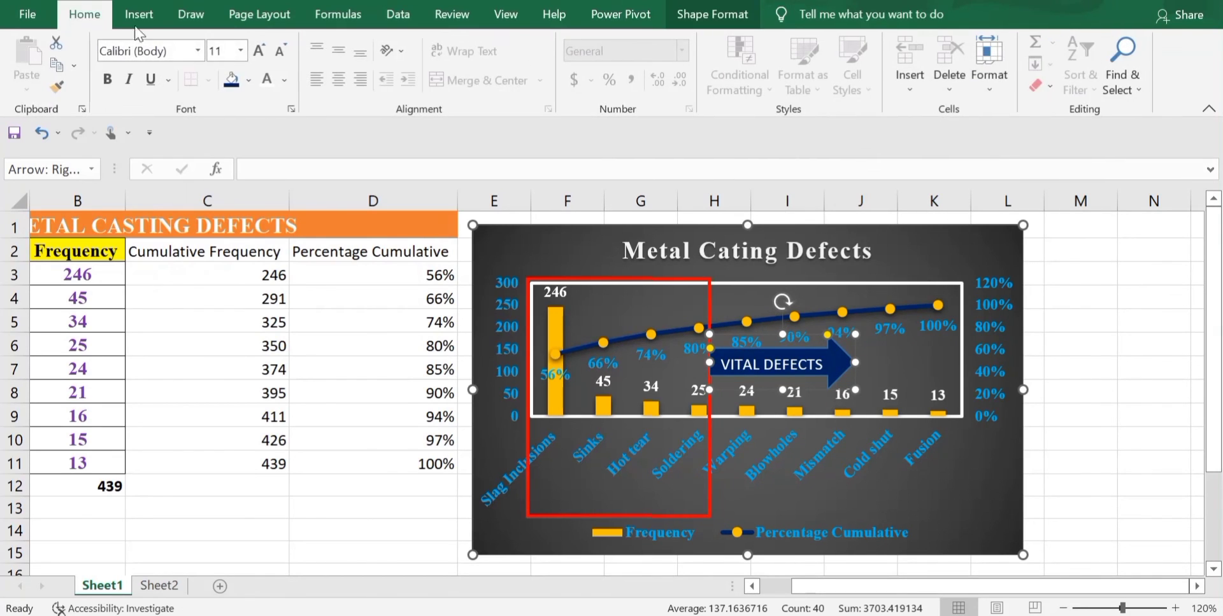
{"action": "left_click", "coordinate": [240, 50]}
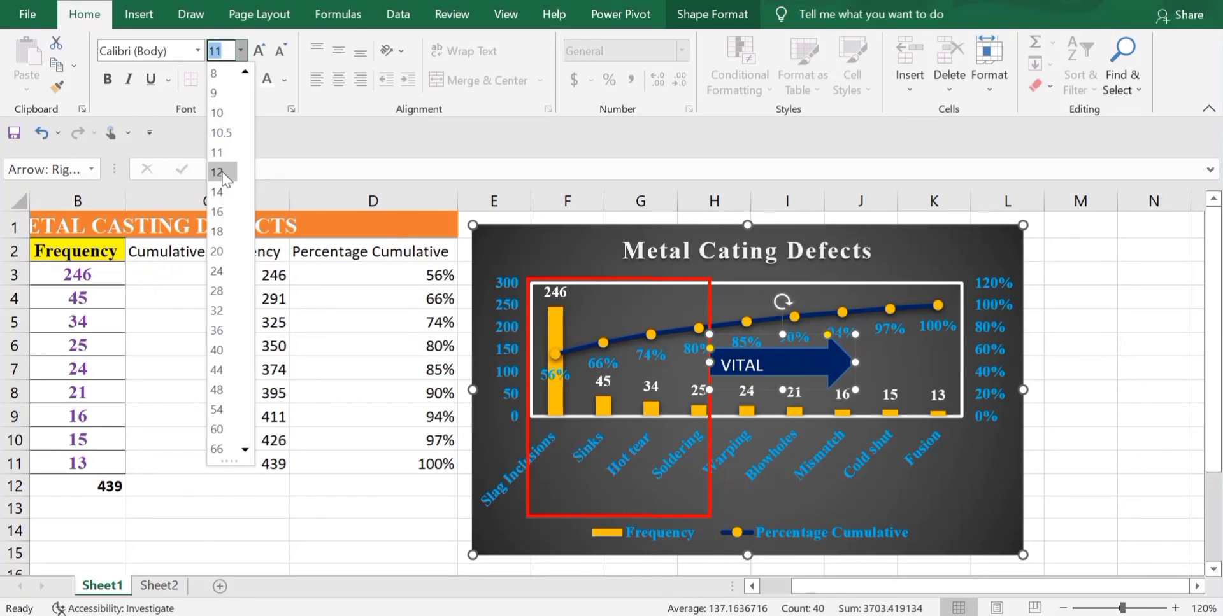
{"action": "left_click", "coordinate": [217, 113]}
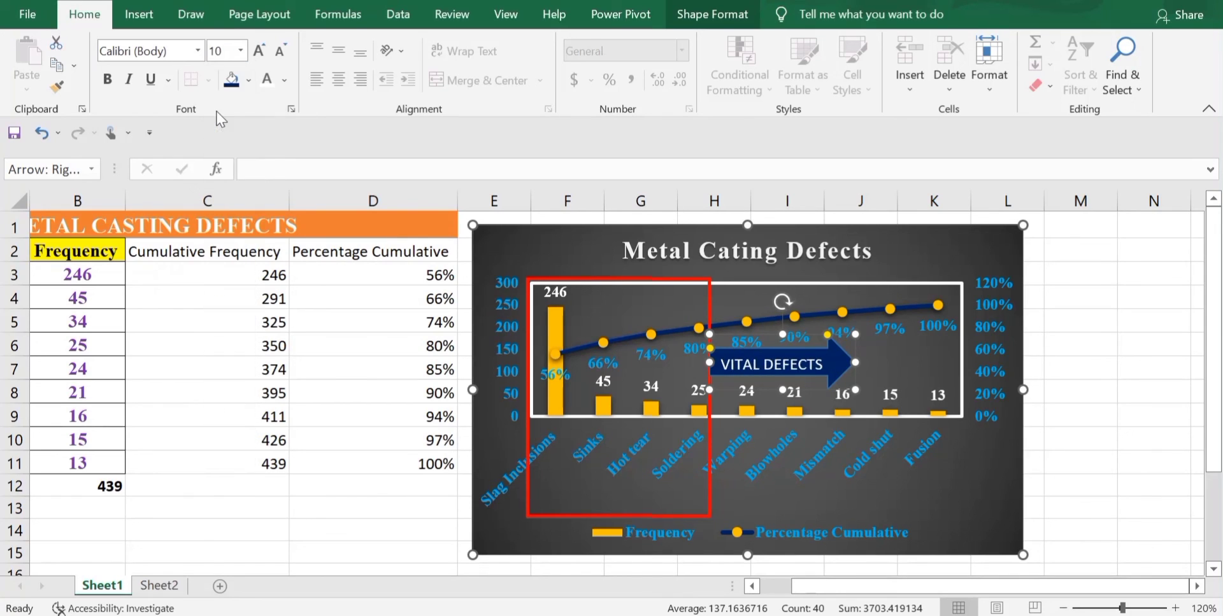
{"action": "left_click", "coordinate": [199, 59]}
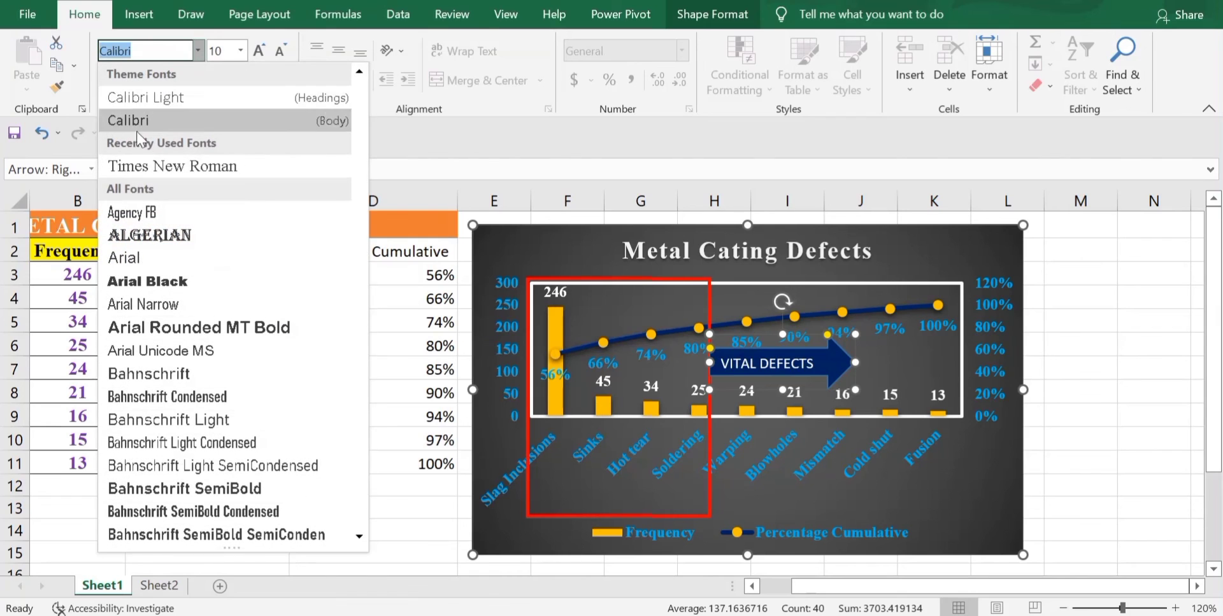
{"action": "left_click", "coordinate": [151, 173]}
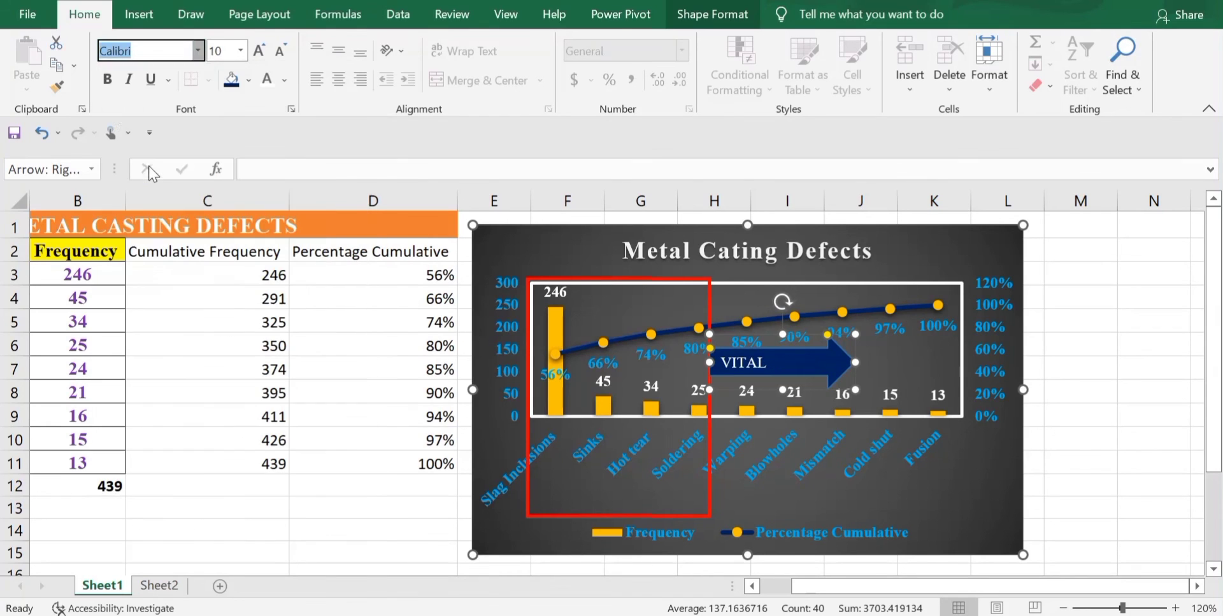
{"action": "left_click", "coordinate": [107, 79]}
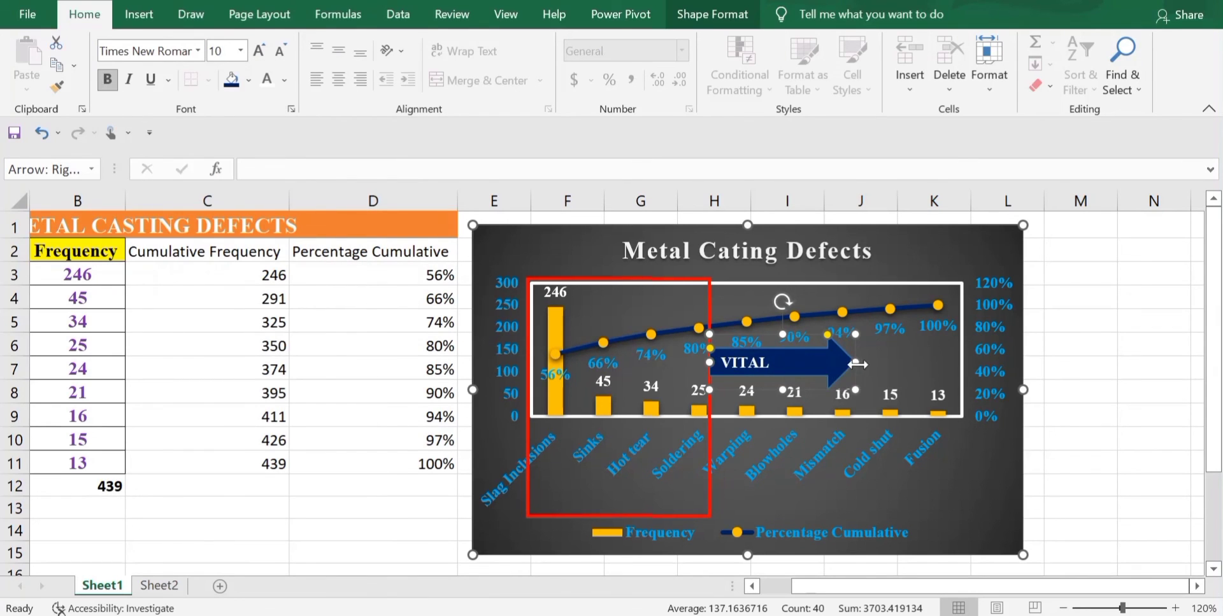
{"action": "left_click_drag", "start_coordinate": [854, 362], "coordinate": [870, 364]}
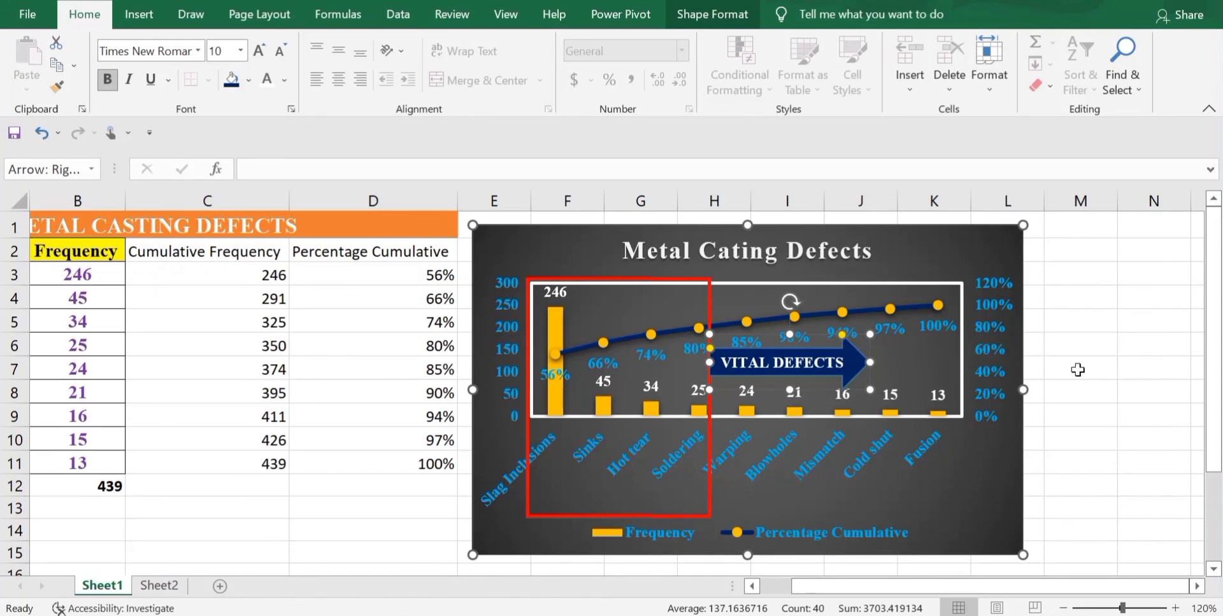
{"action": "left_click", "coordinate": [996, 260]}
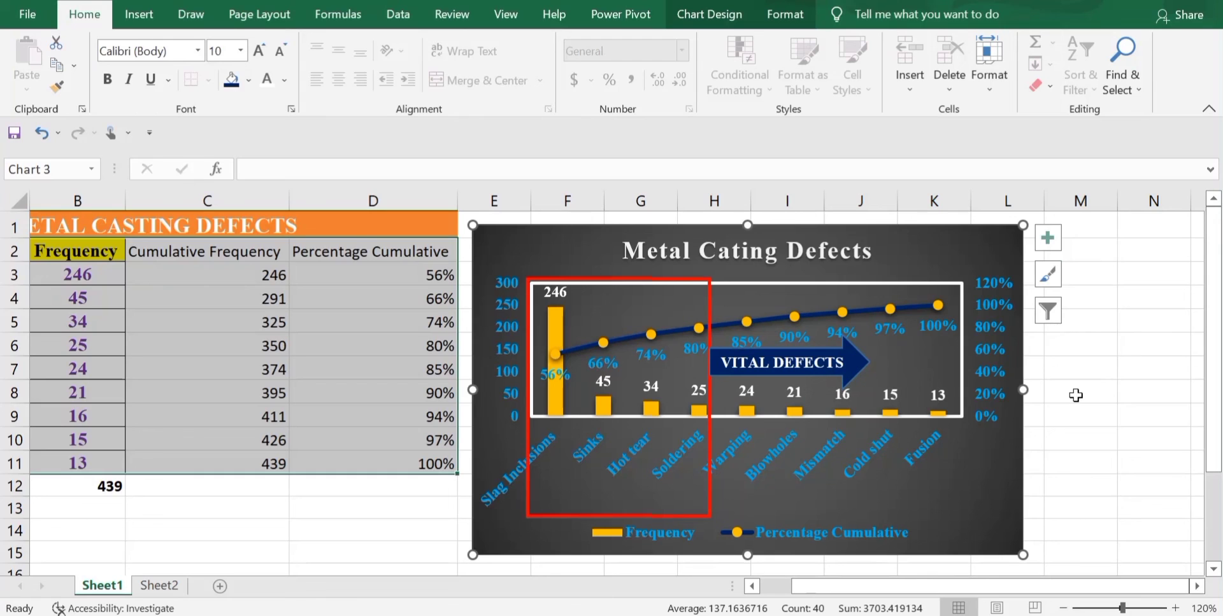
{"action": "key", "text": "Escape"}
- Copy the Frequency header's formatting to the Cumulative Frequency and Percentage Cumulative headers in C2 and D2
{"action": "left_click", "coordinate": [191, 251]}
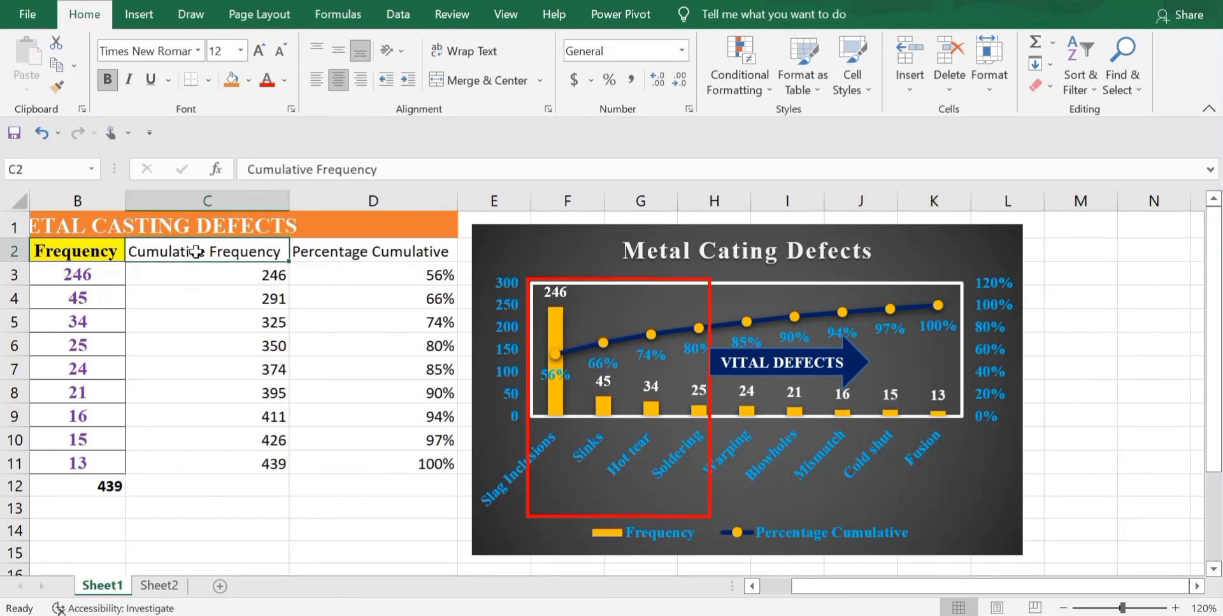
{"action": "left_click", "coordinate": [103, 244]}
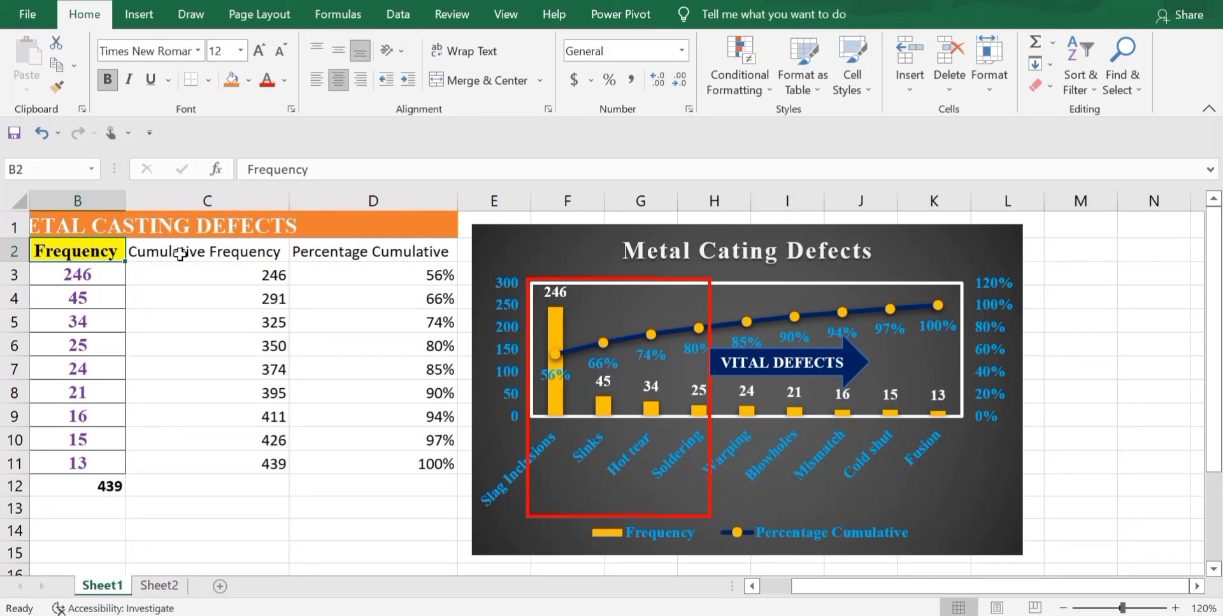
{"action": "left_click", "coordinate": [59, 89]}
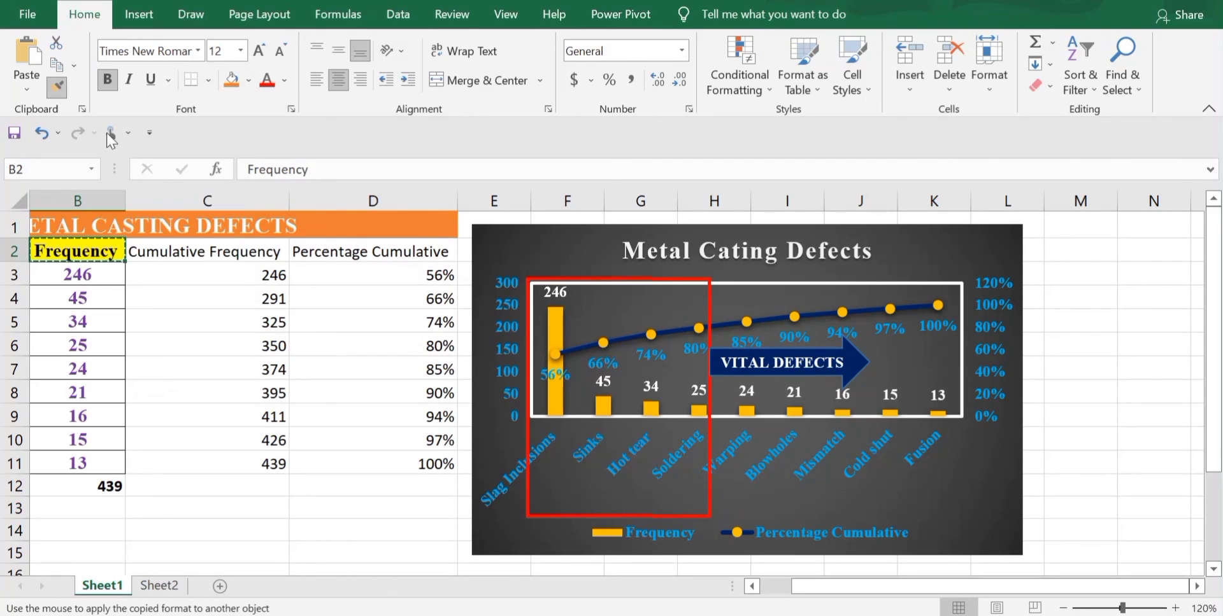
{"action": "left_click", "coordinate": [195, 250]}
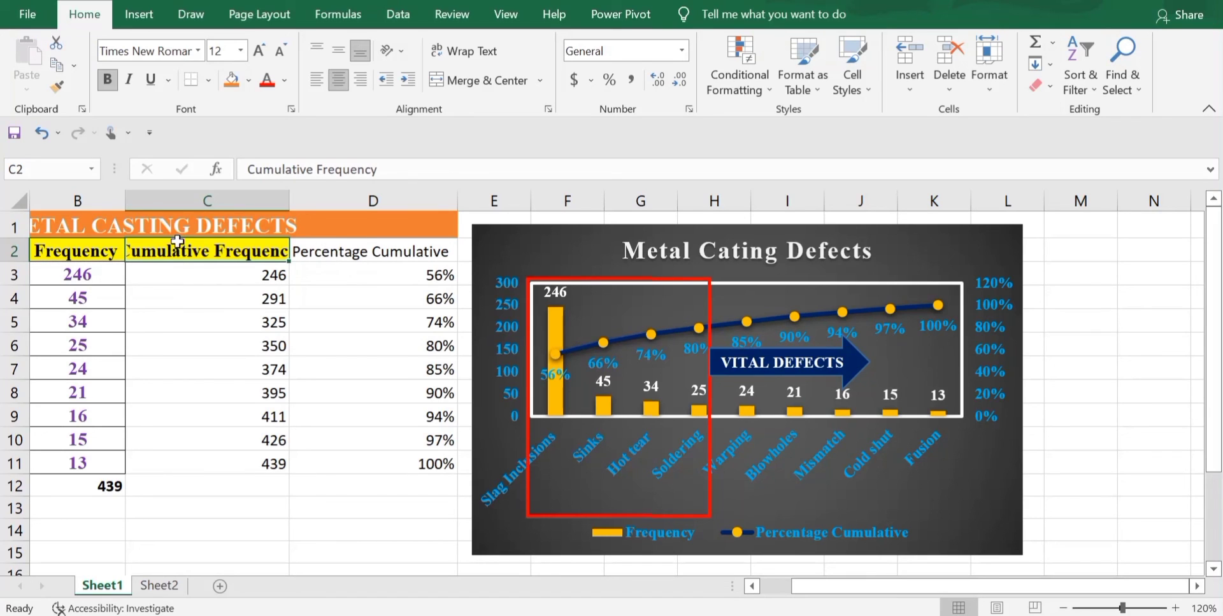
{"action": "left_click", "coordinate": [60, 86]}
{"action": "left_click", "coordinate": [353, 252]}
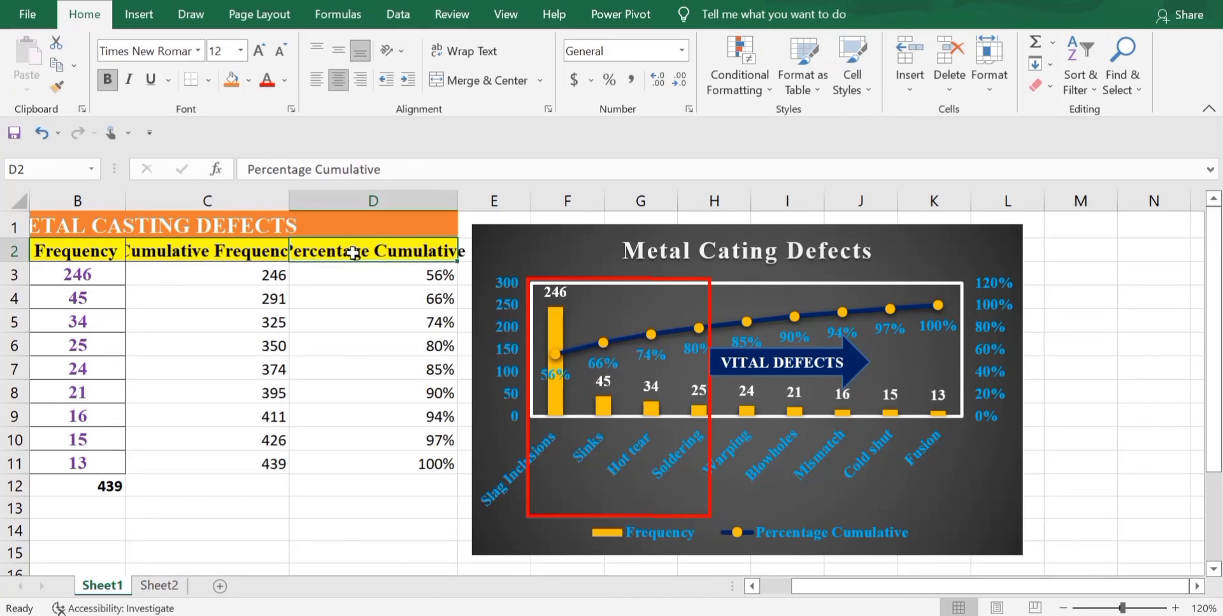
- Apply all borders to the defects table in A2:D11
{"action": "scroll", "coordinate": [108, 253], "scroll_direction": "left", "scroll_amount": 1}
{"action": "left_click", "coordinate": [108, 252]}
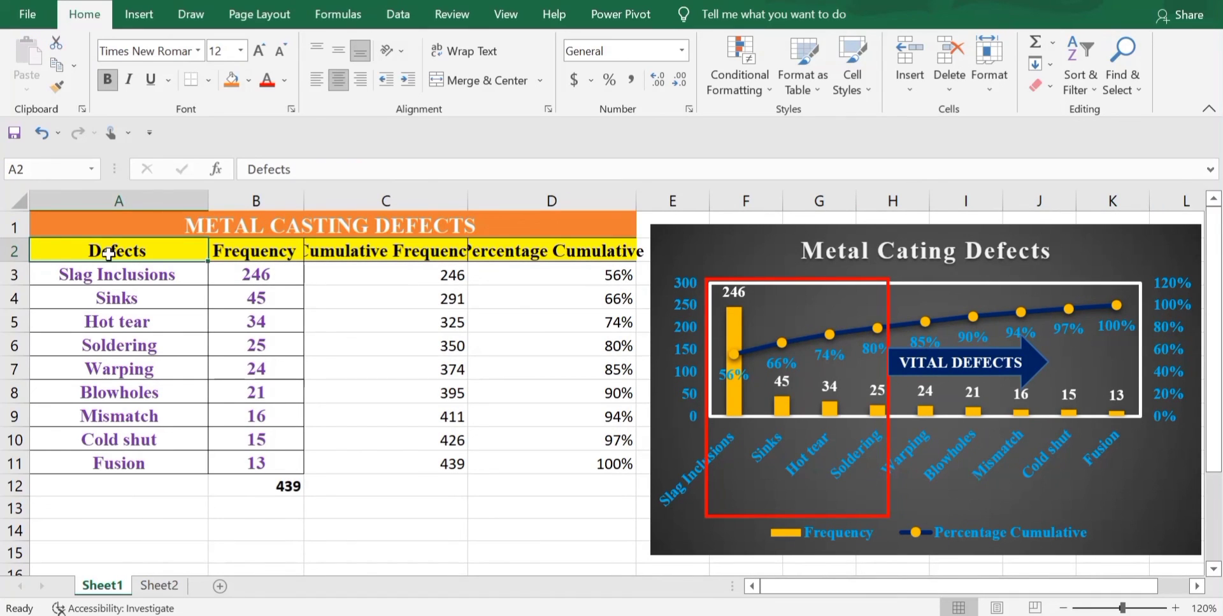
{"action": "key", "text": "ctrl+shift+Right"}
{"action": "key", "text": "ctrl+shift+Down"}
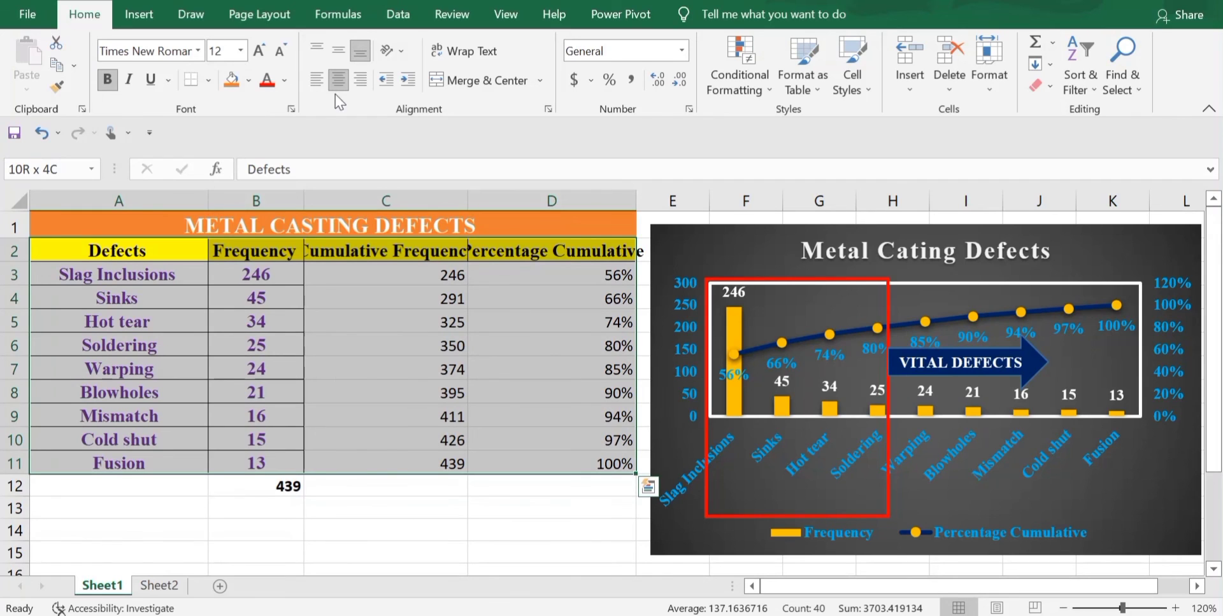
{"action": "left_click", "coordinate": [208, 80]}
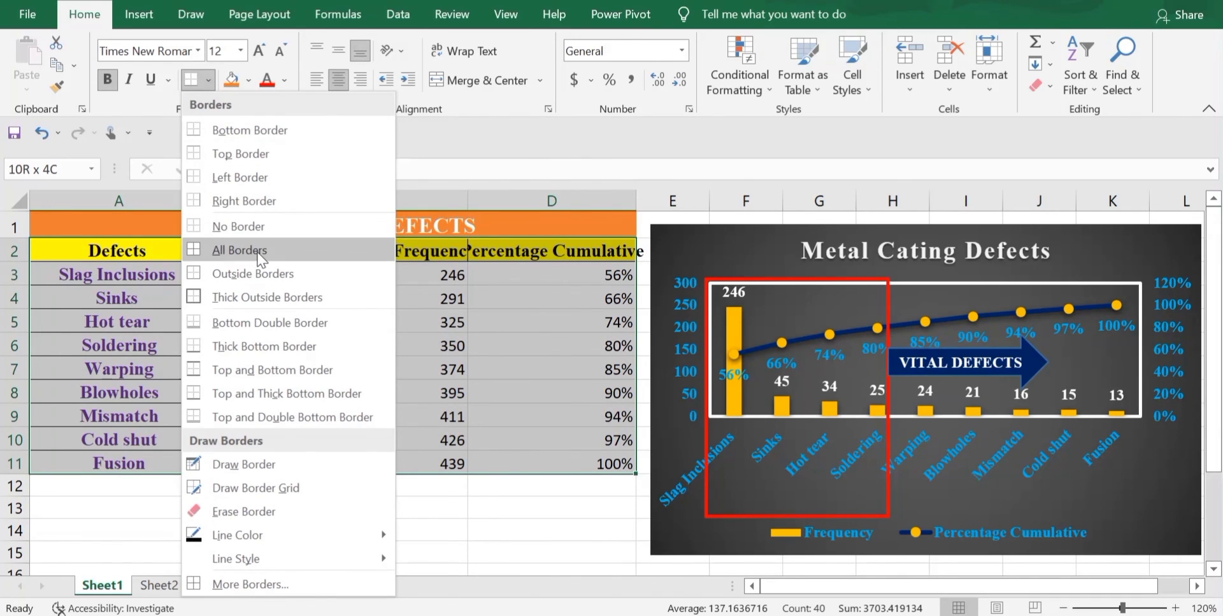
{"action": "left_click", "coordinate": [259, 254]}
{"action": "left_click", "coordinate": [390, 353]}
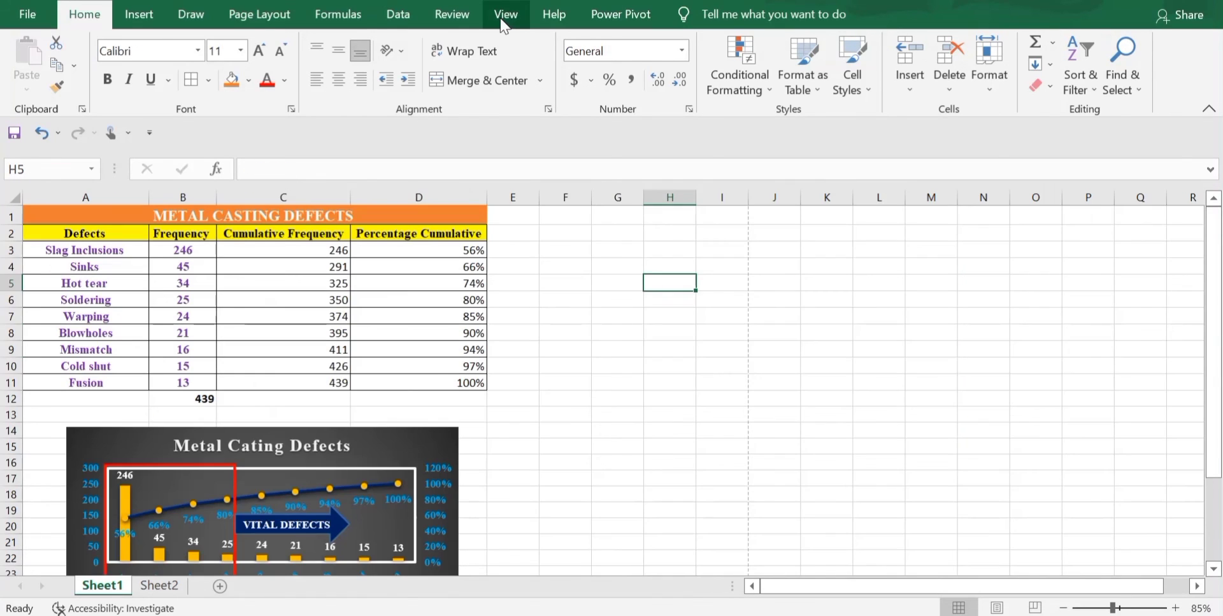
- Hide the worksheet's gridlines, row and column headings, and the formula bar
{"action": "left_click", "coordinate": [506, 14]}
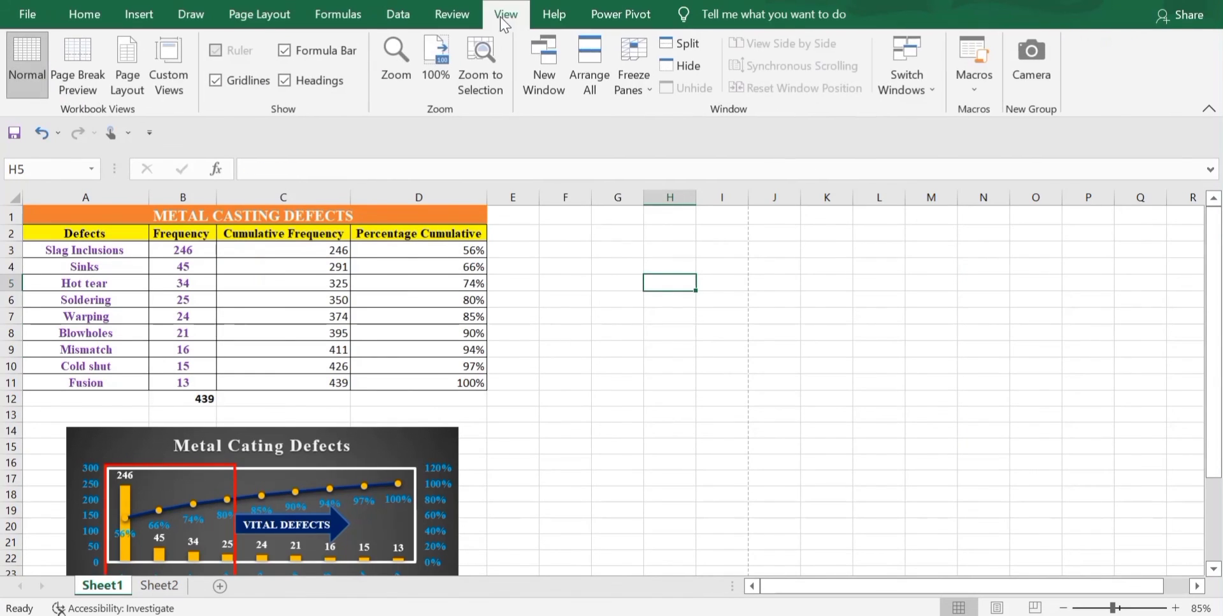
{"action": "left_click", "coordinate": [216, 80]}
{"action": "left_click", "coordinate": [285, 81]}
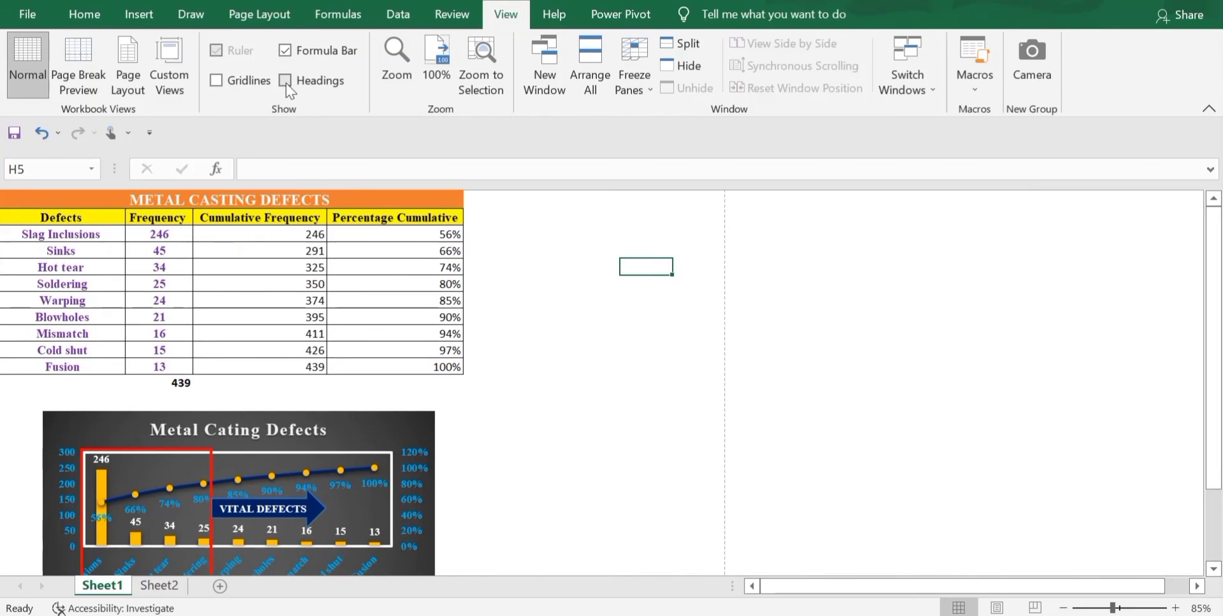
{"action": "left_click", "coordinate": [285, 50]}
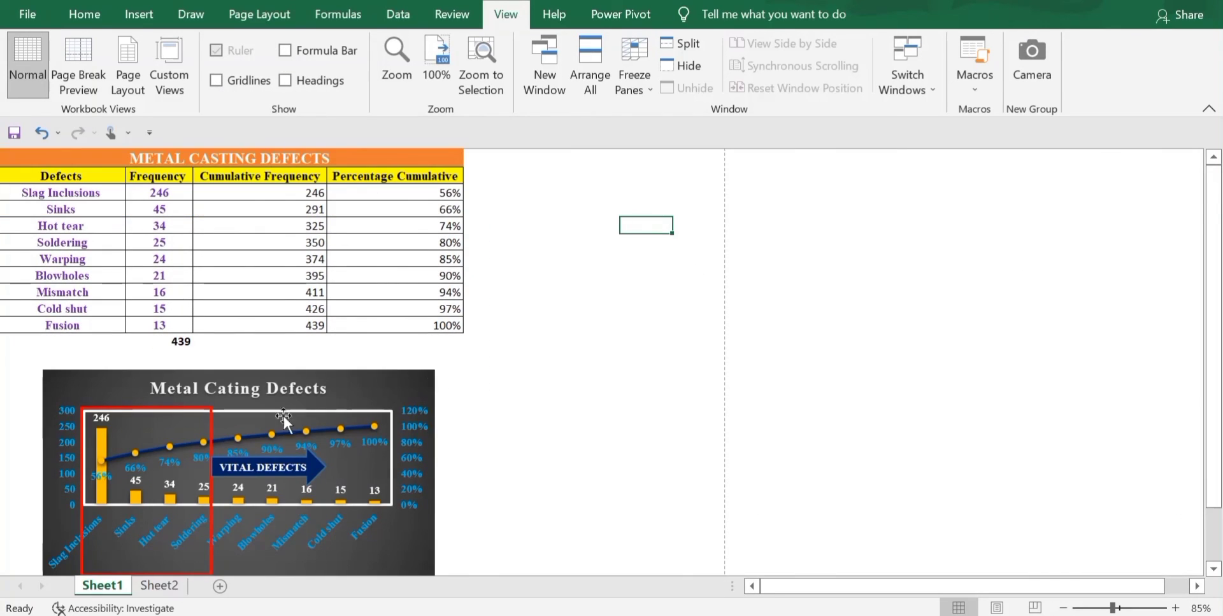
{"action": "left_click", "coordinate": [26, 11]}
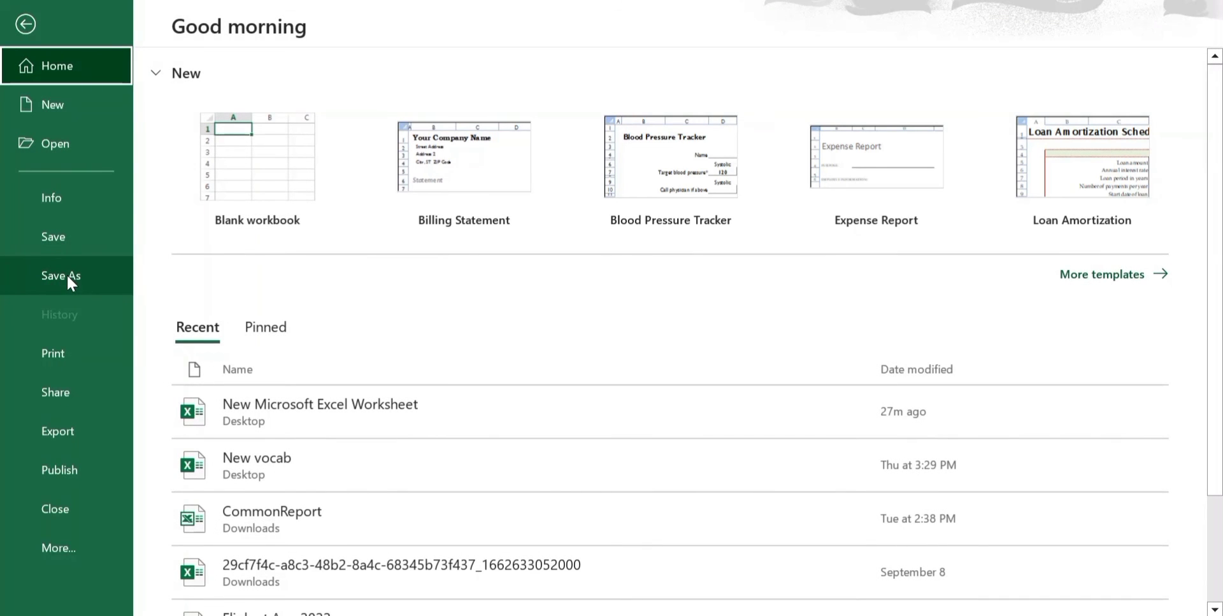
{"action": "key", "text": "Escape"}
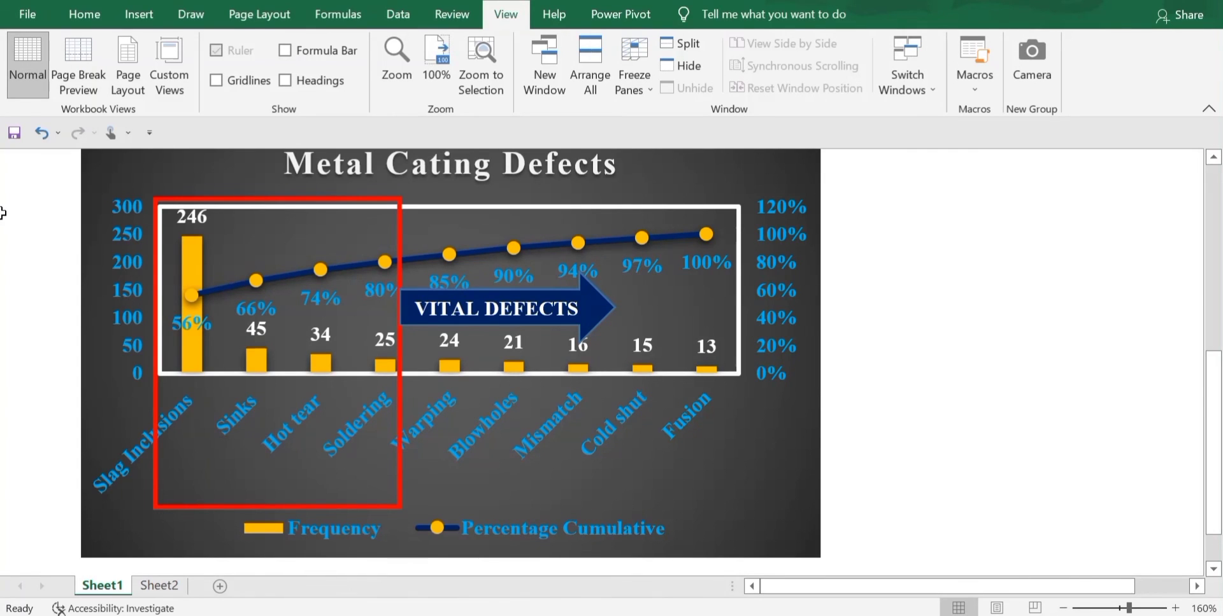